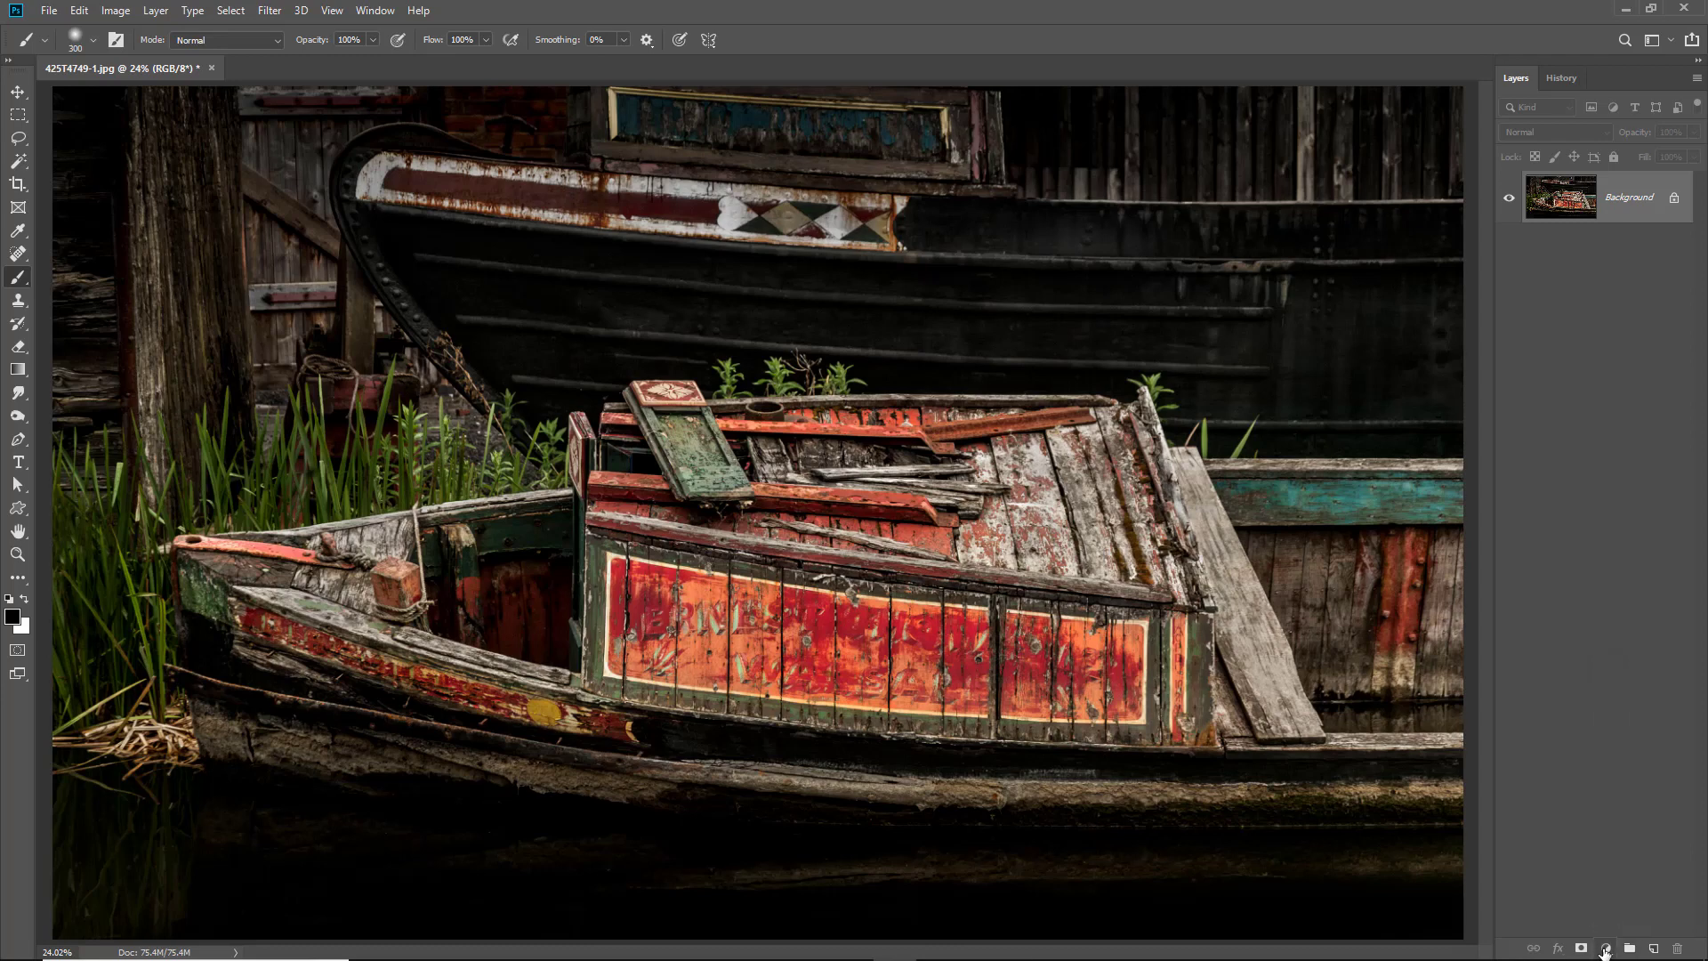
- Try a Black & White adjustment layer masked over the boat's cabin side panel to reveal its colour, and delete that layer
left_click(1606, 949)
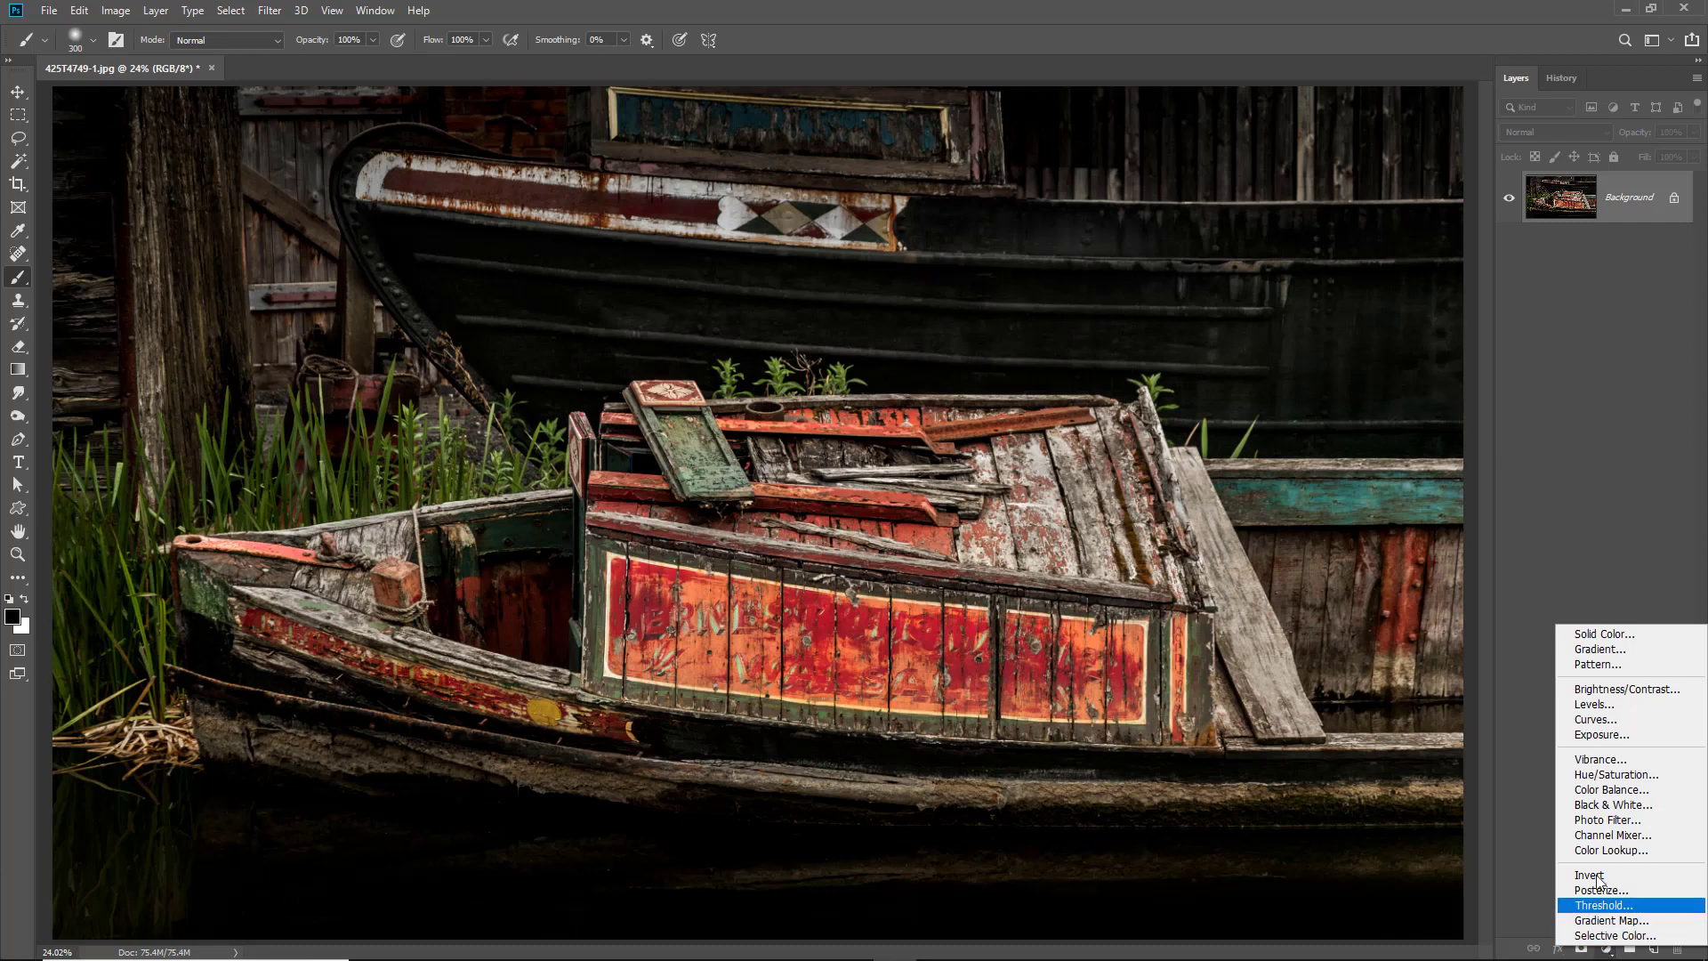
left_click(1615, 808)
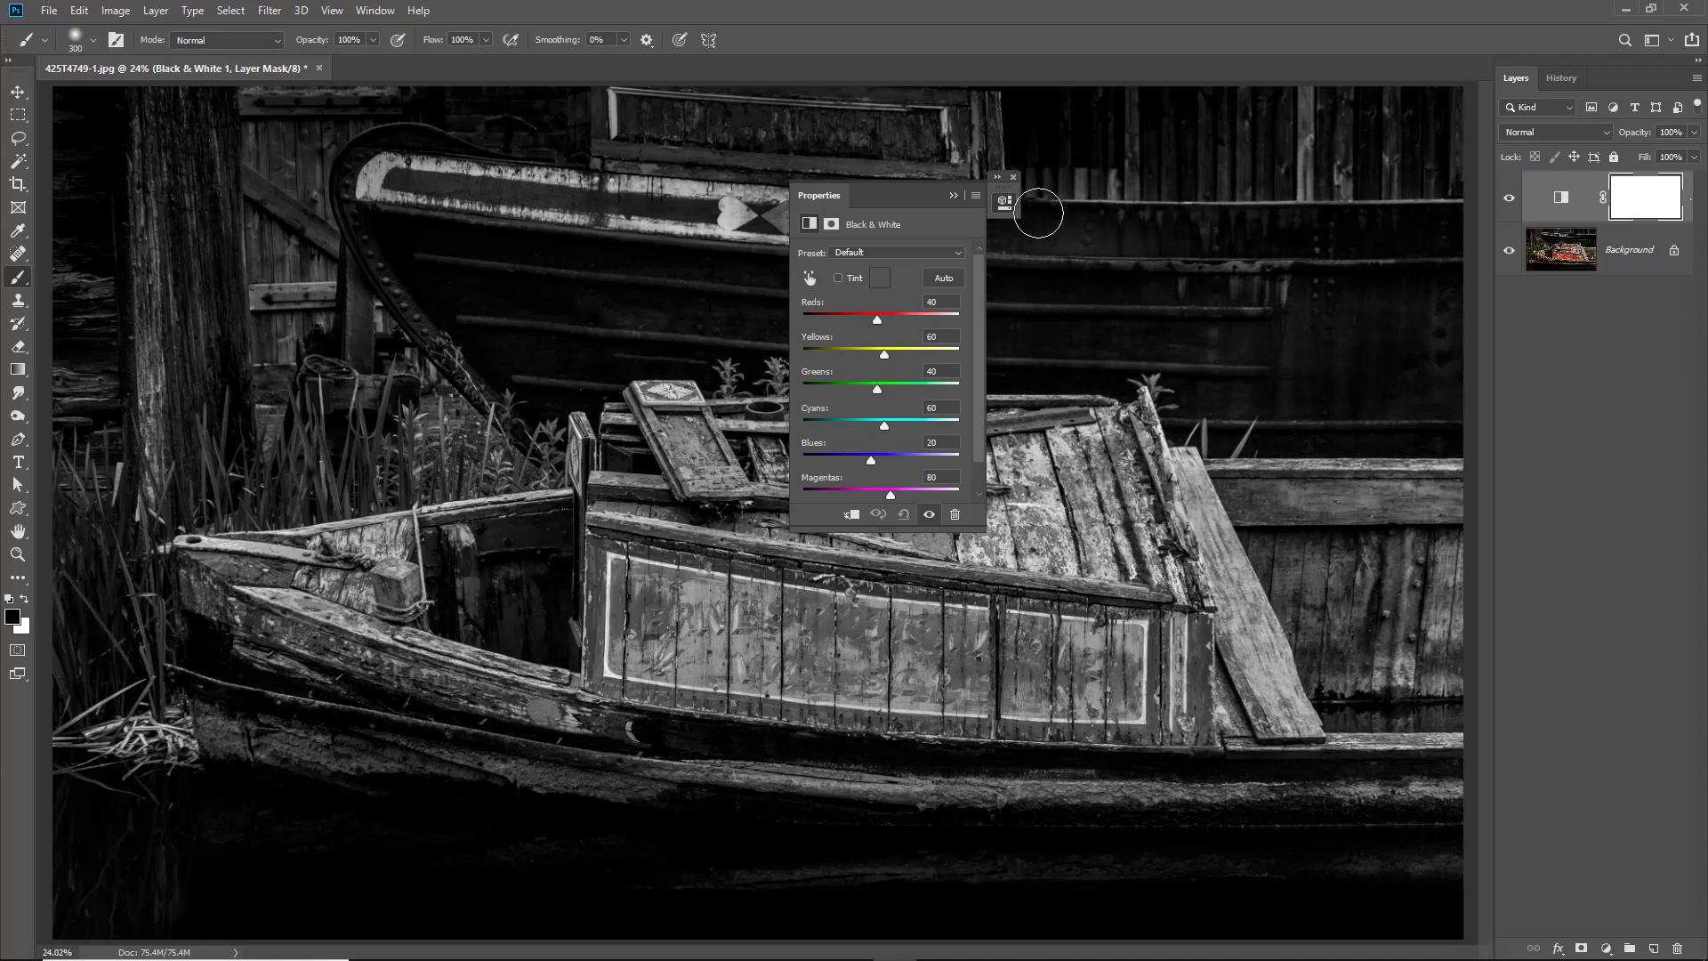
left_click(1012, 176)
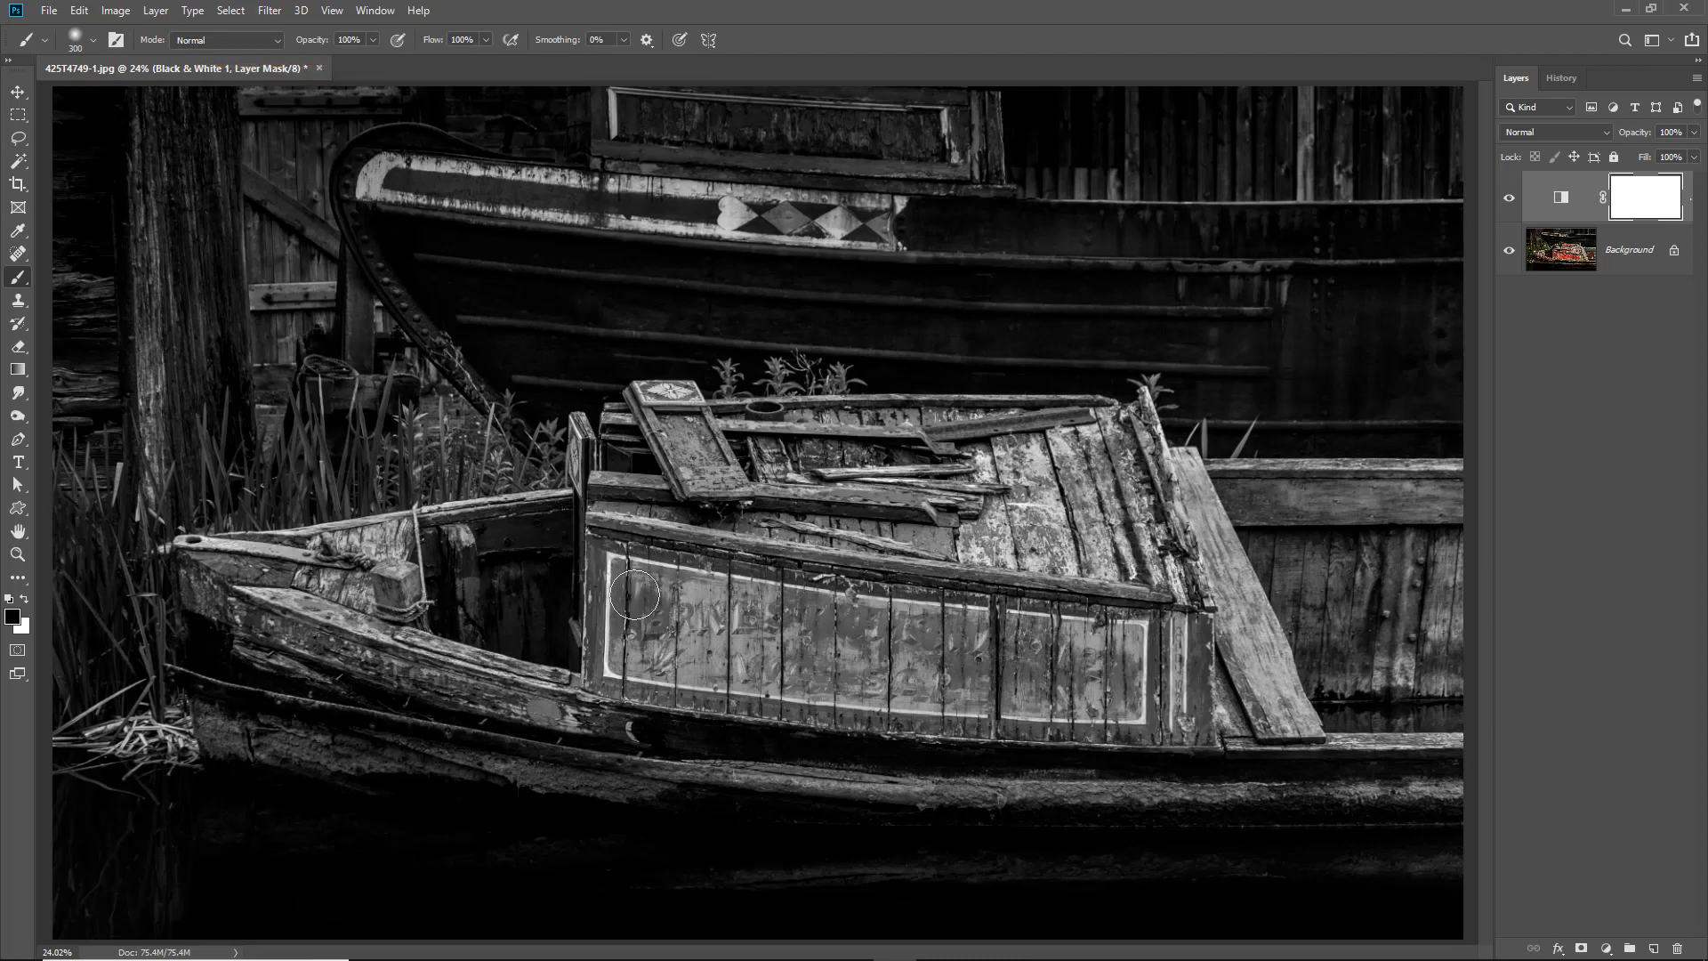
mouse_move(664, 598)
left_mouse_down()
mouse_move(636, 598)
mouse_move(618, 570)
mouse_move(1138, 638)
mouse_move(645, 562)
mouse_move(606, 583)
mouse_move(618, 680)
mouse_move(783, 708)
mouse_move(1068, 725)
mouse_move(1158, 712)
mouse_move(1183, 658)
mouse_move(1161, 703)
mouse_move(686, 611)
mouse_move(643, 637)
mouse_move(1118, 689)
mouse_move(1183, 651)
mouse_move(1152, 707)
mouse_move(907, 718)
left_mouse_up()
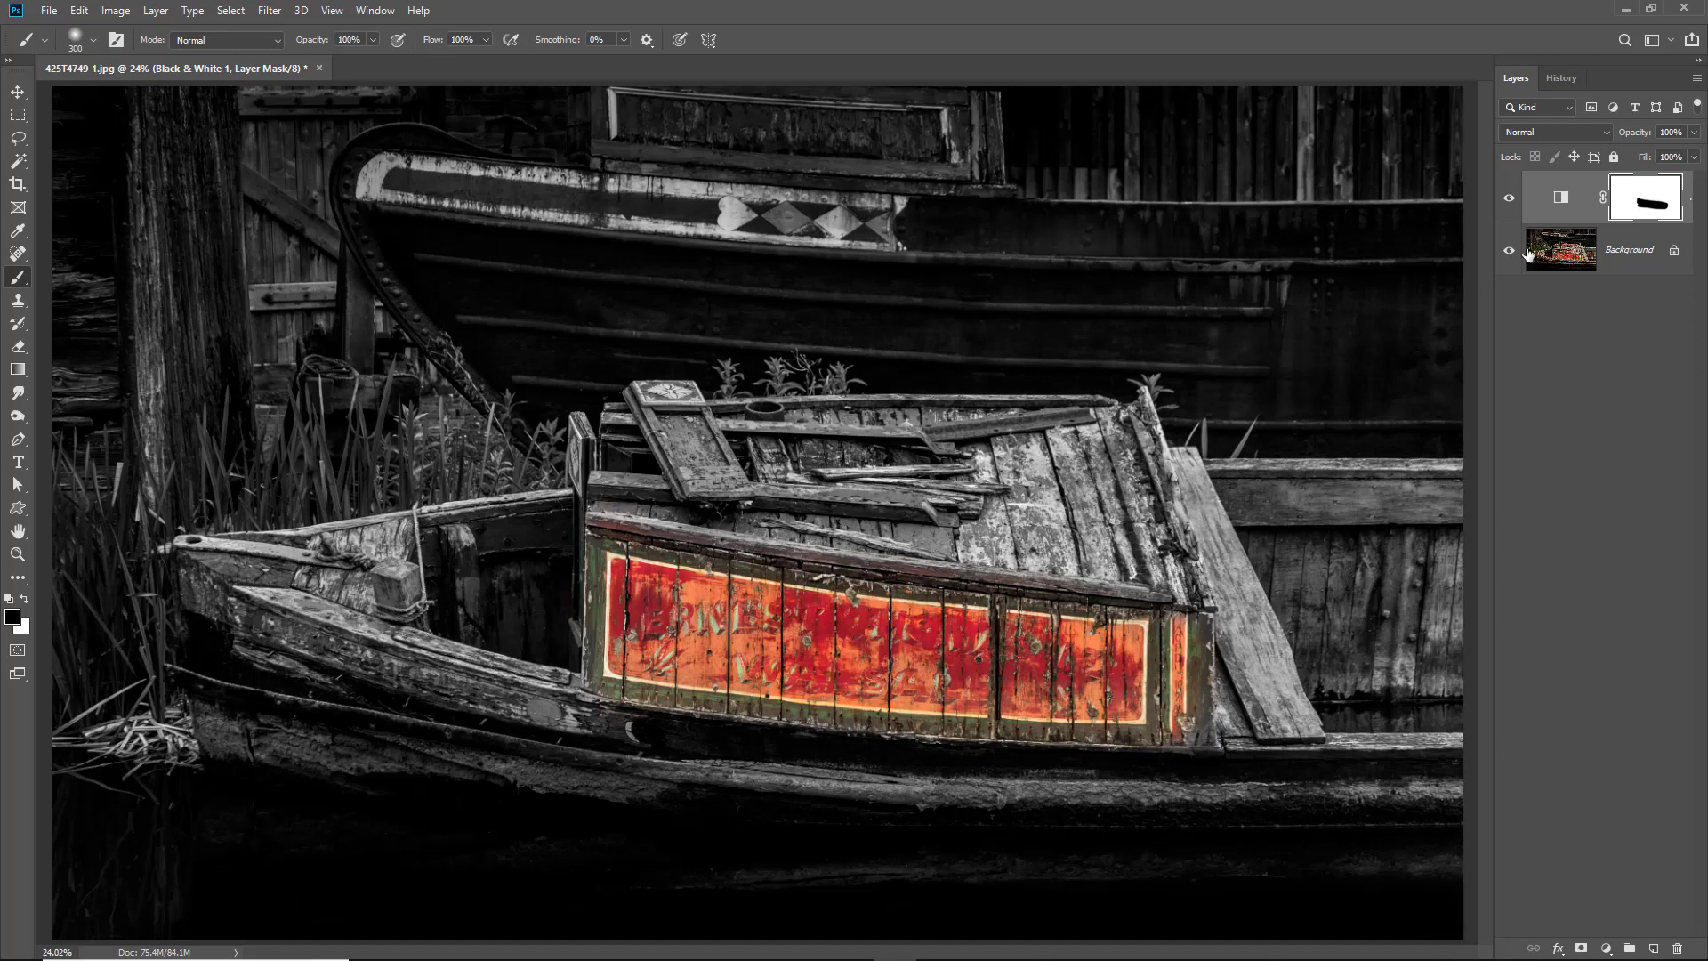
left_click_drag(1559, 197, 1678, 948)
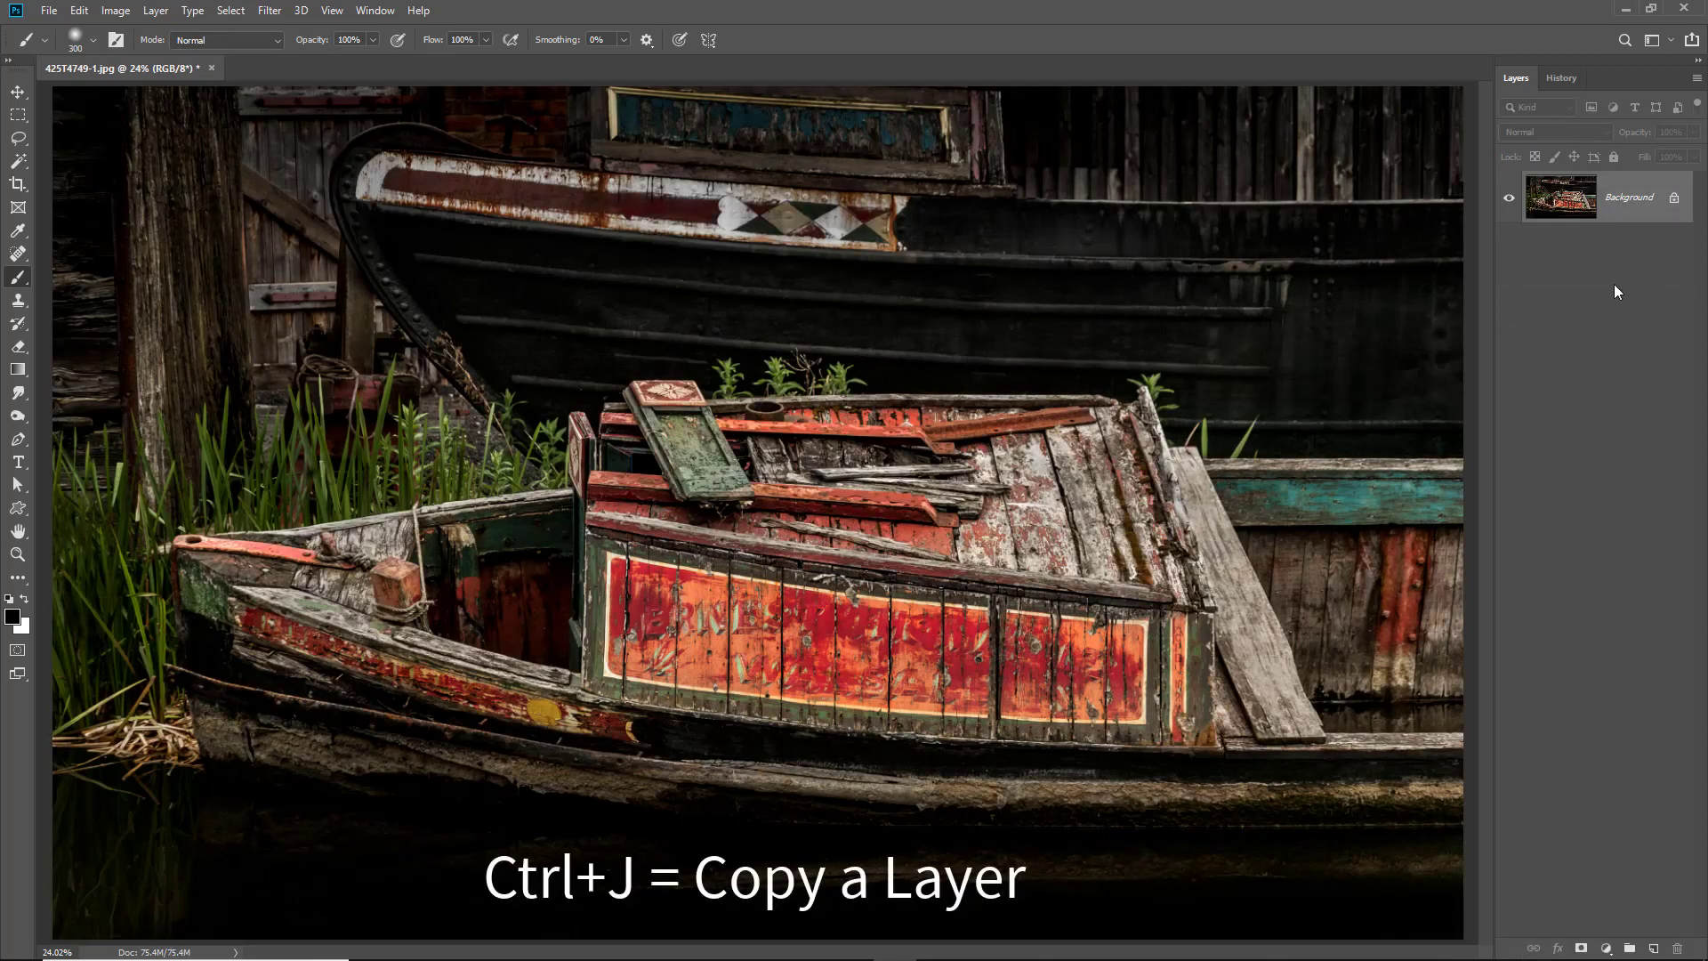
- Duplicate the Background layer and convert the copy to black and white using the Default preset
key("ctrl+j")
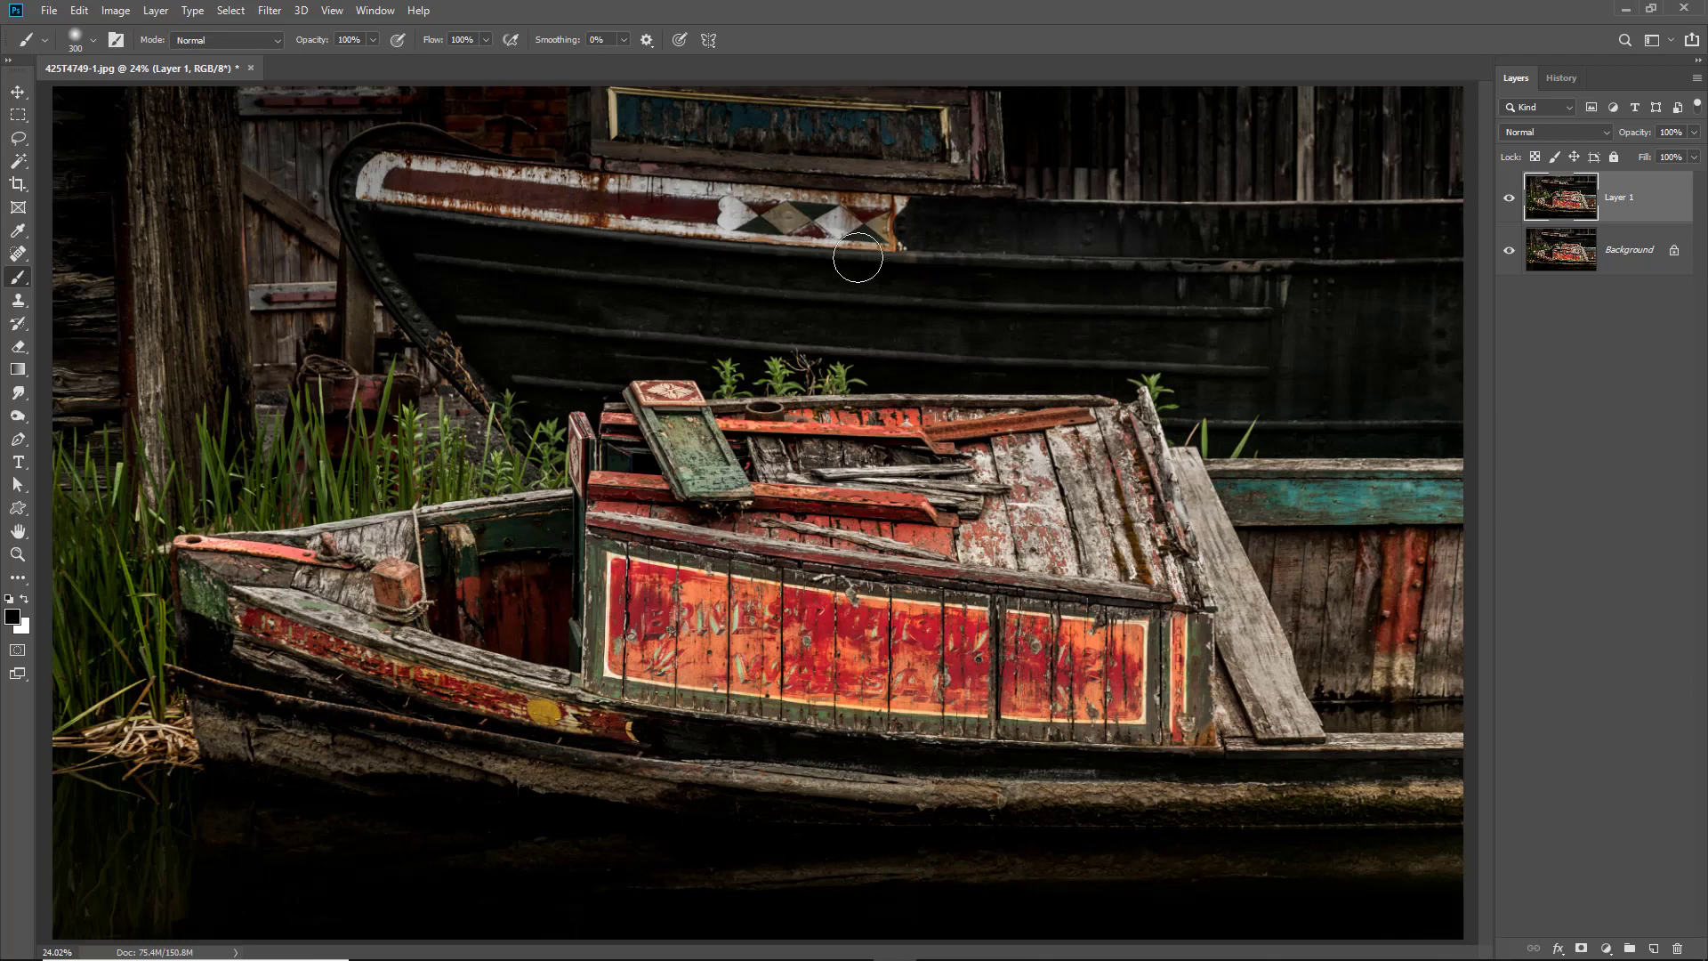
left_click(116, 13)
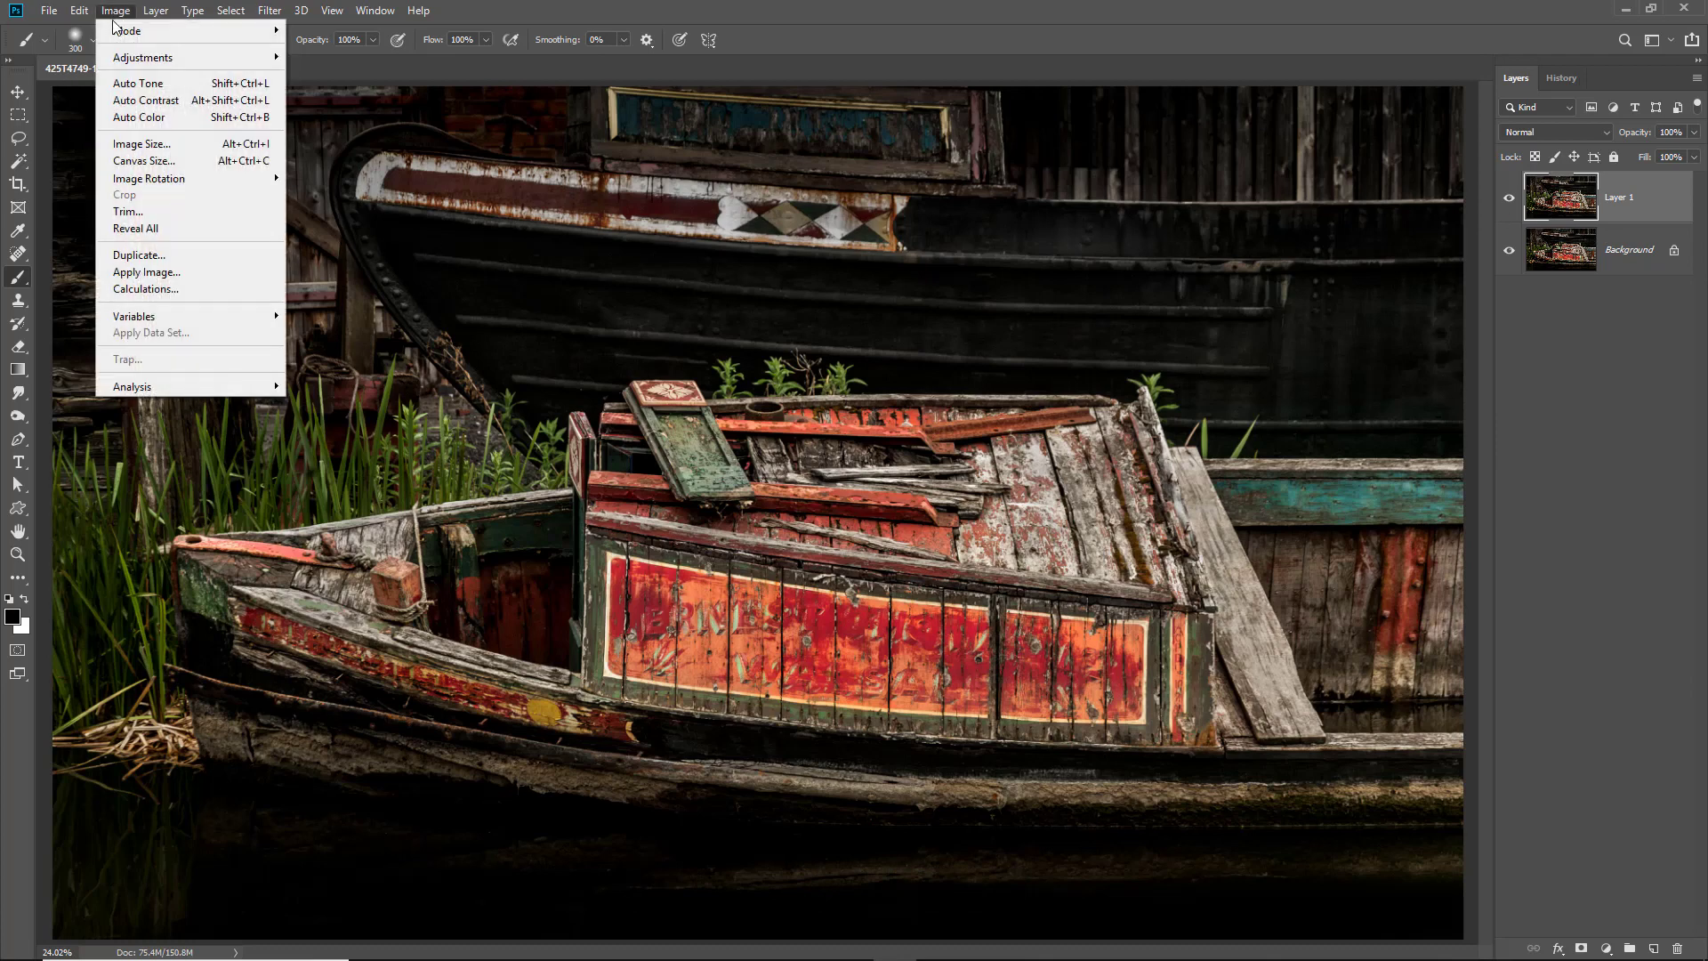
mouse_move(127, 59)
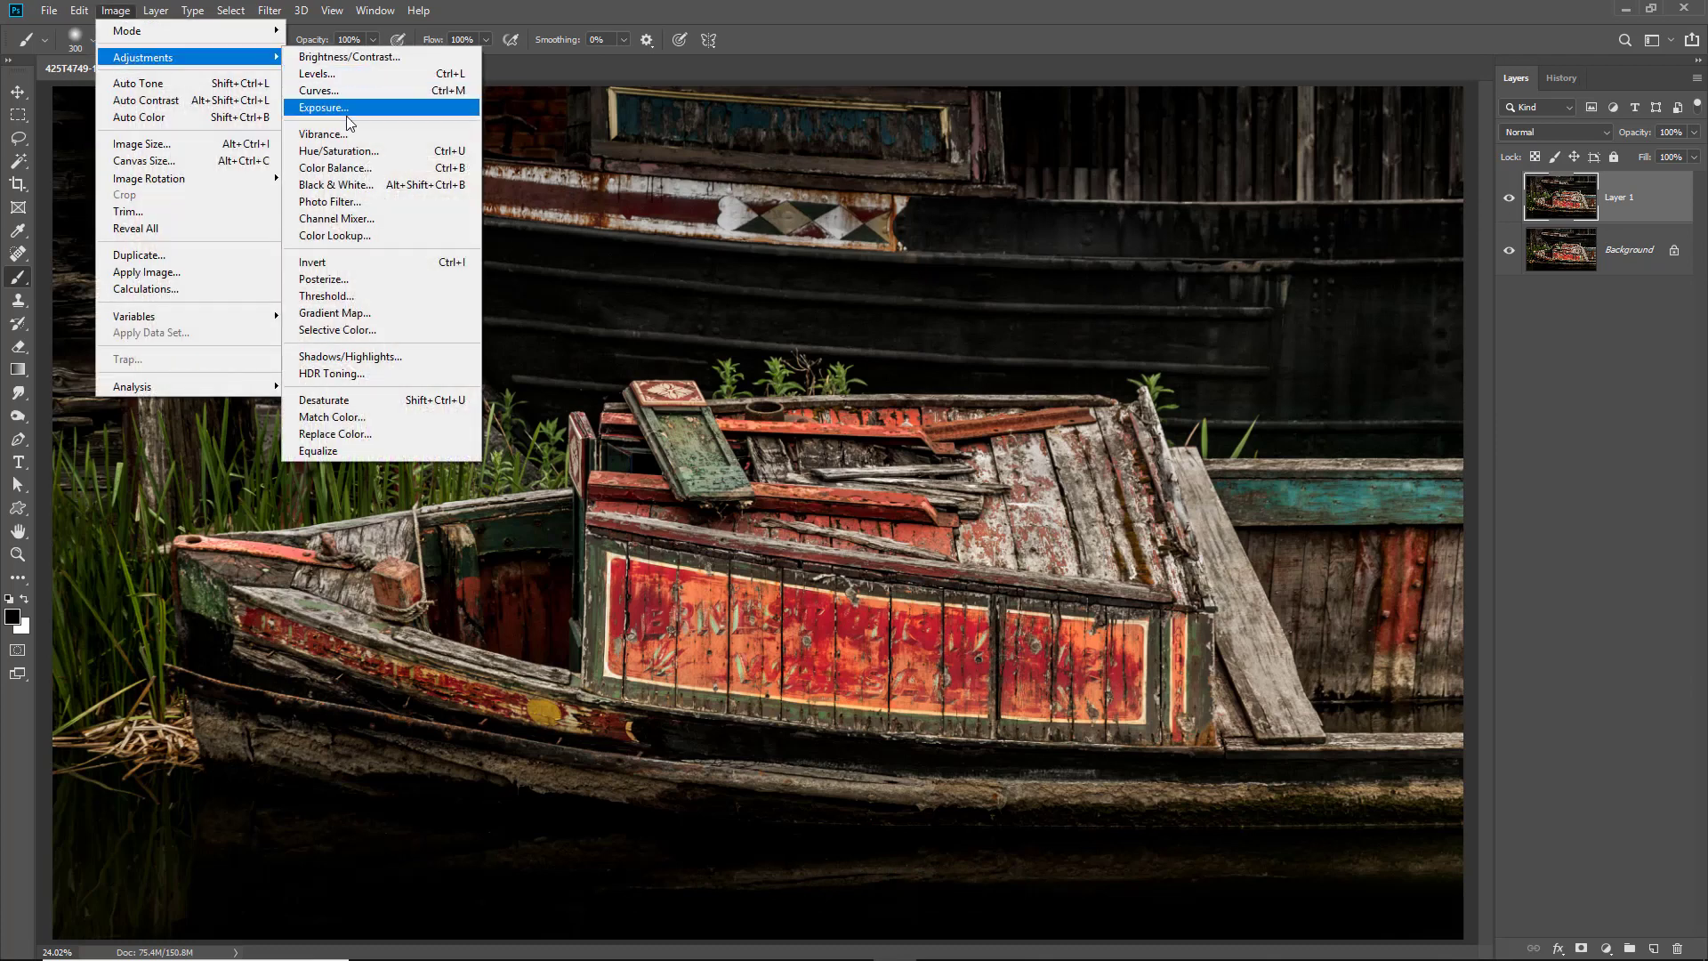
left_click(337, 185)
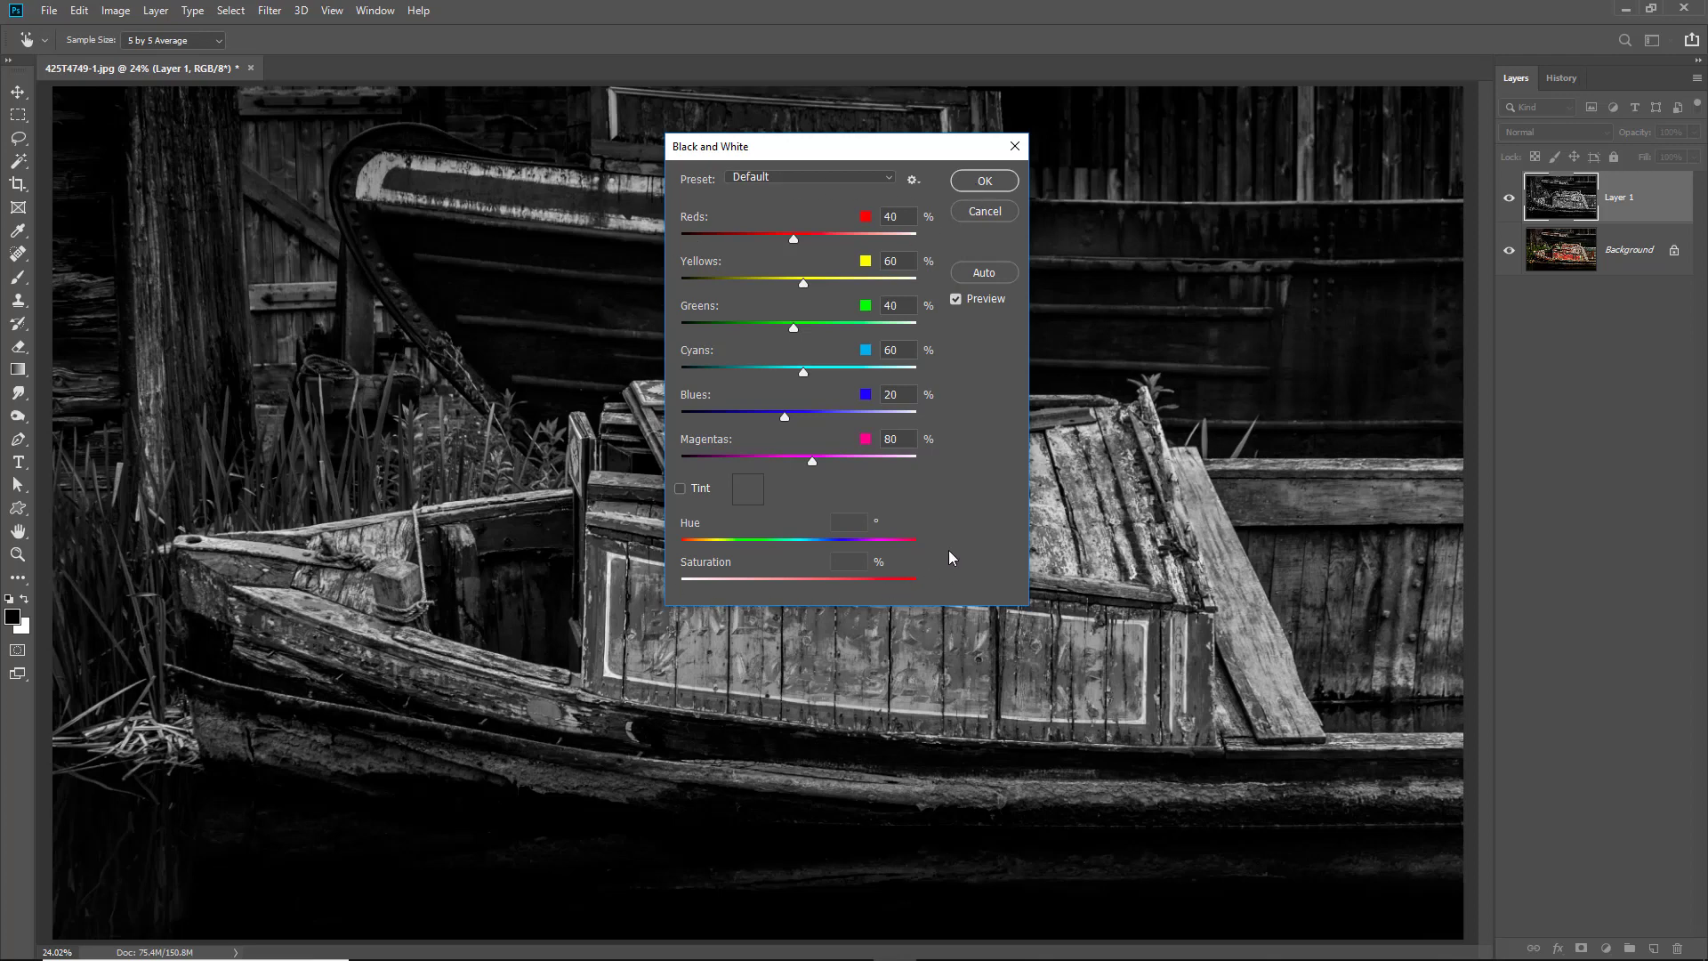
left_click(985, 184)
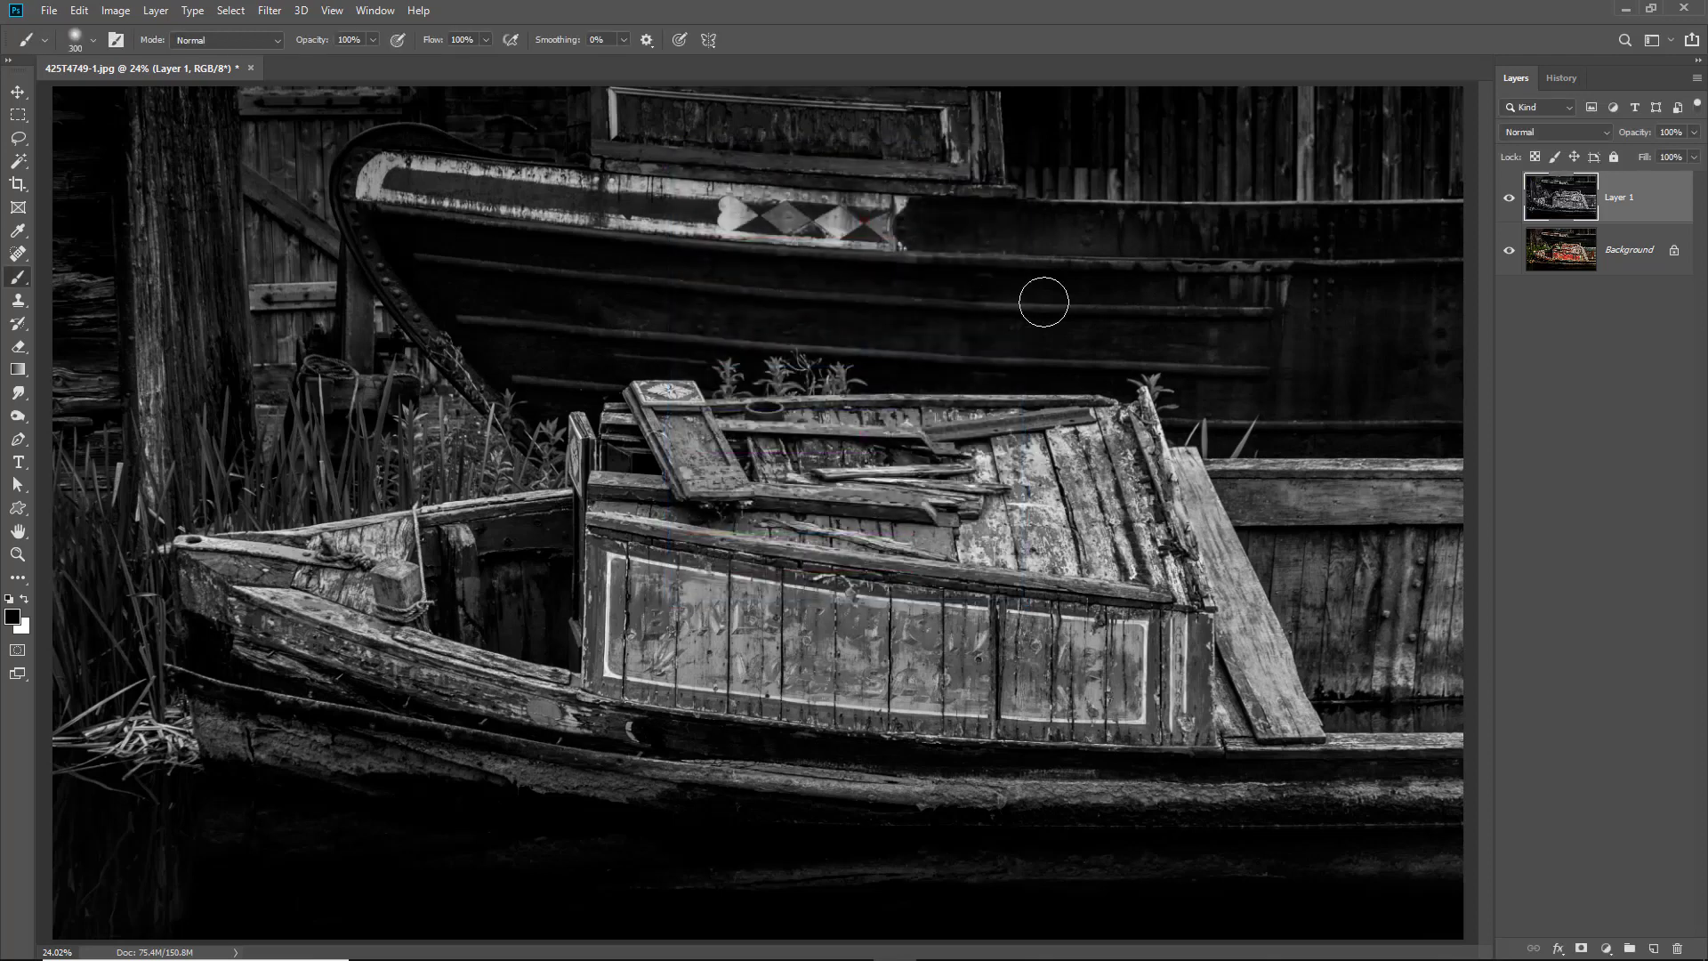
- Add a layer mask to the black and white layer and paint black over the cabin's side panel to reveal its colour
left_click(1510, 201)
left_click(1509, 199)
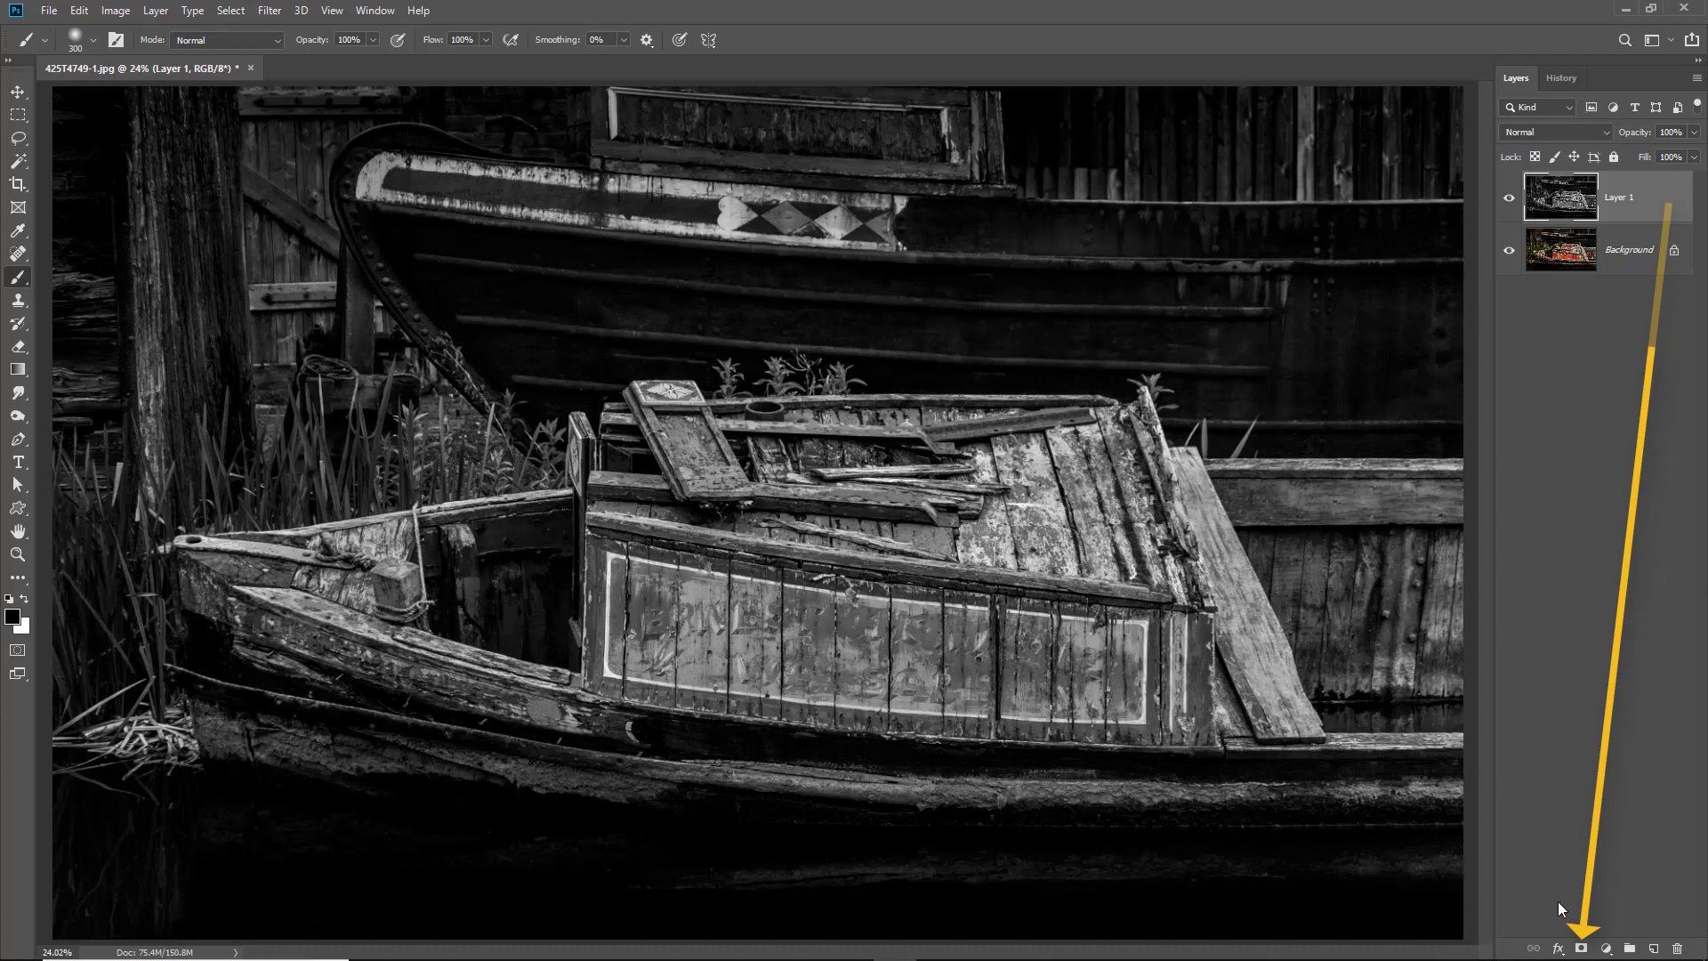
left_click(1582, 949)
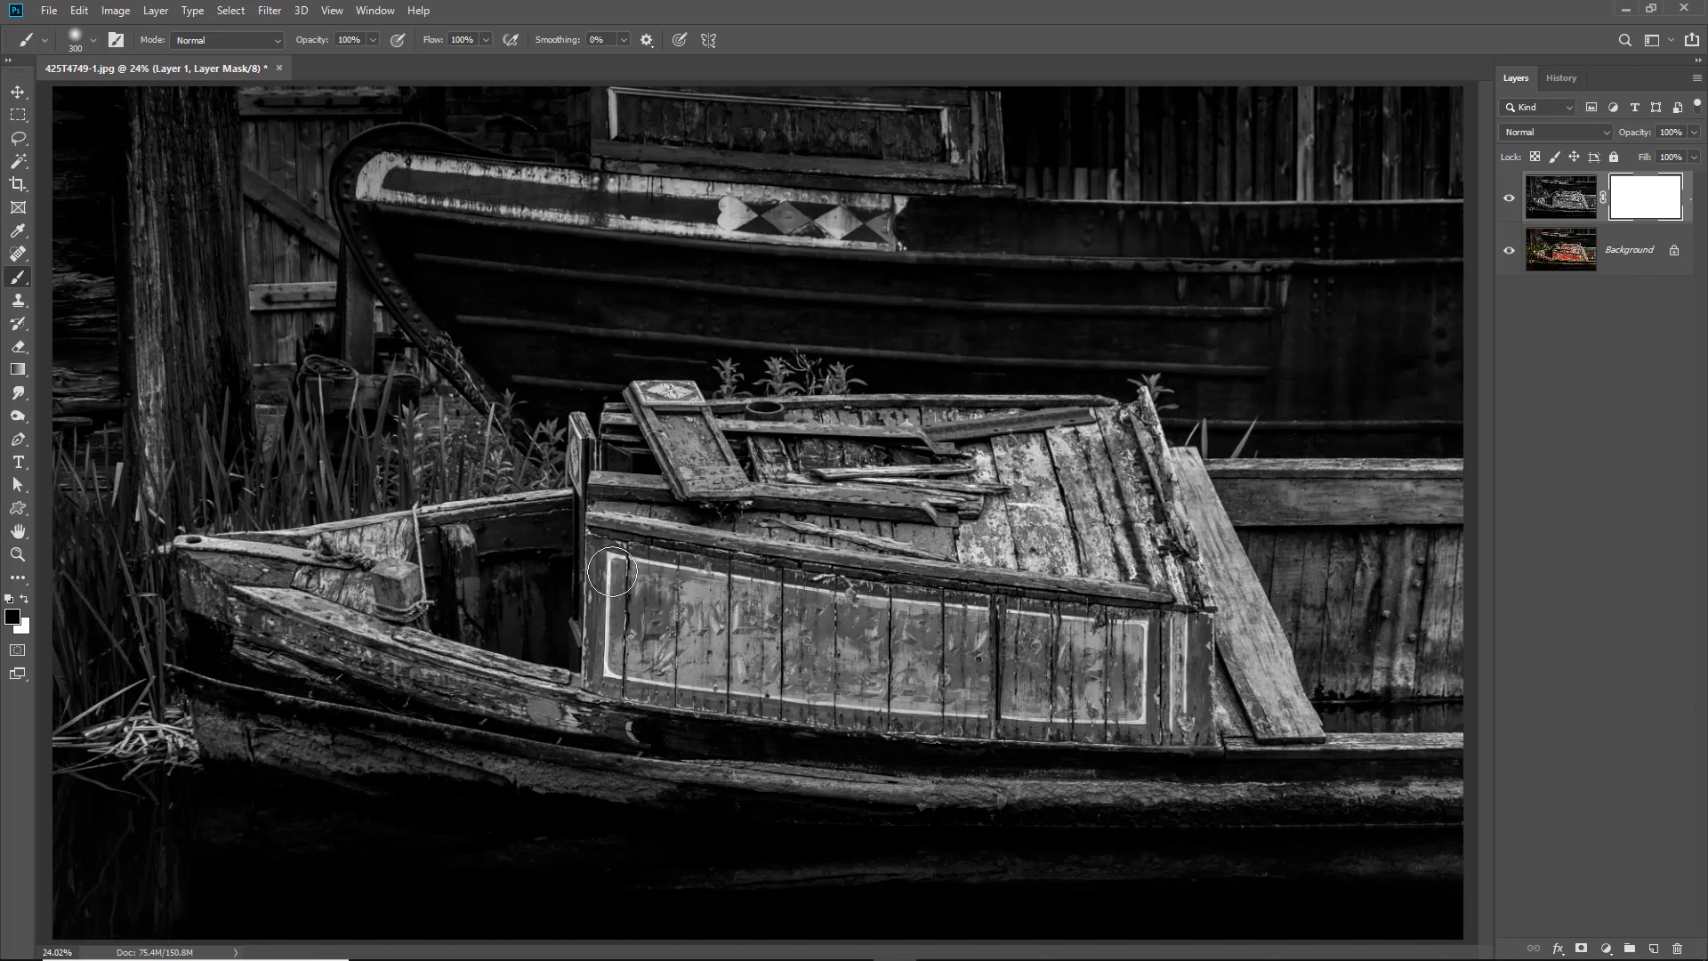
mouse_move(622, 587)
left_mouse_down()
mouse_move(1120, 634)
mouse_move(1116, 694)
mouse_move(970, 690)
mouse_move(661, 670)
mouse_move(630, 658)
mouse_move(638, 592)
mouse_move(822, 640)
mouse_move(1068, 670)
mouse_move(610, 621)
mouse_move(1020, 671)
mouse_move(605, 648)
mouse_move(1127, 710)
mouse_move(1111, 693)
mouse_move(915, 713)
mouse_move(977, 671)
mouse_move(1223, 648)
left_mouse_up()
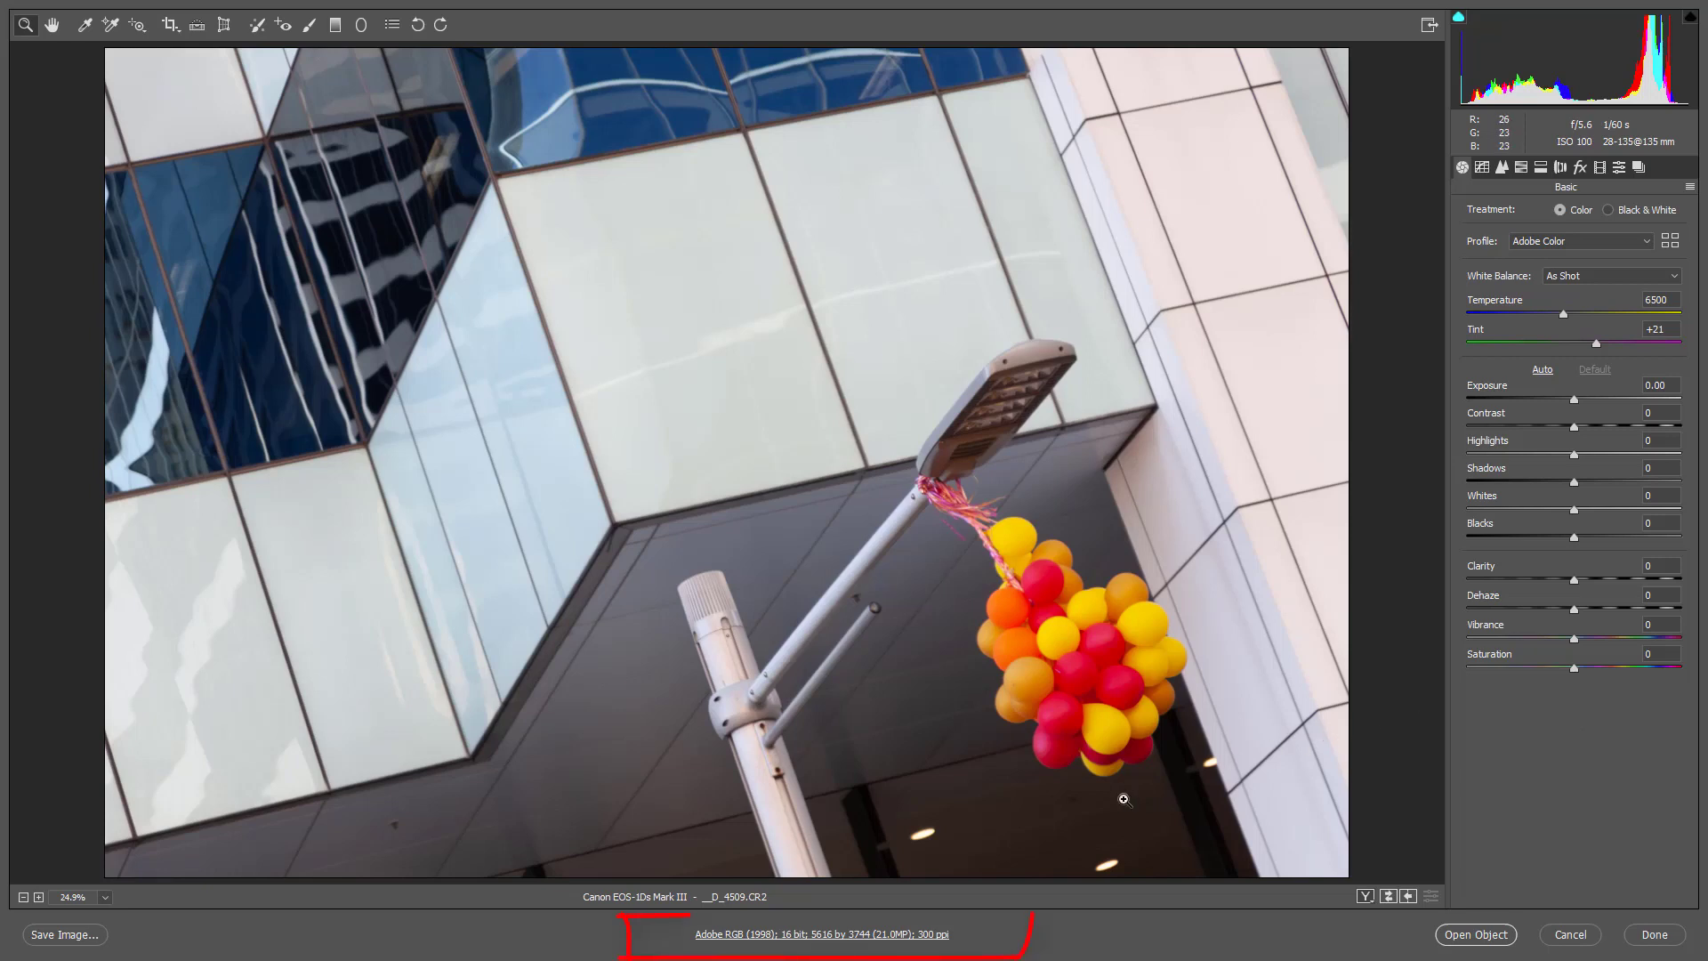
- Accept the raw workflow options with opening as Smart Objects enabled, and set the balloon photo's Saturation to -99
left_click(815, 936)
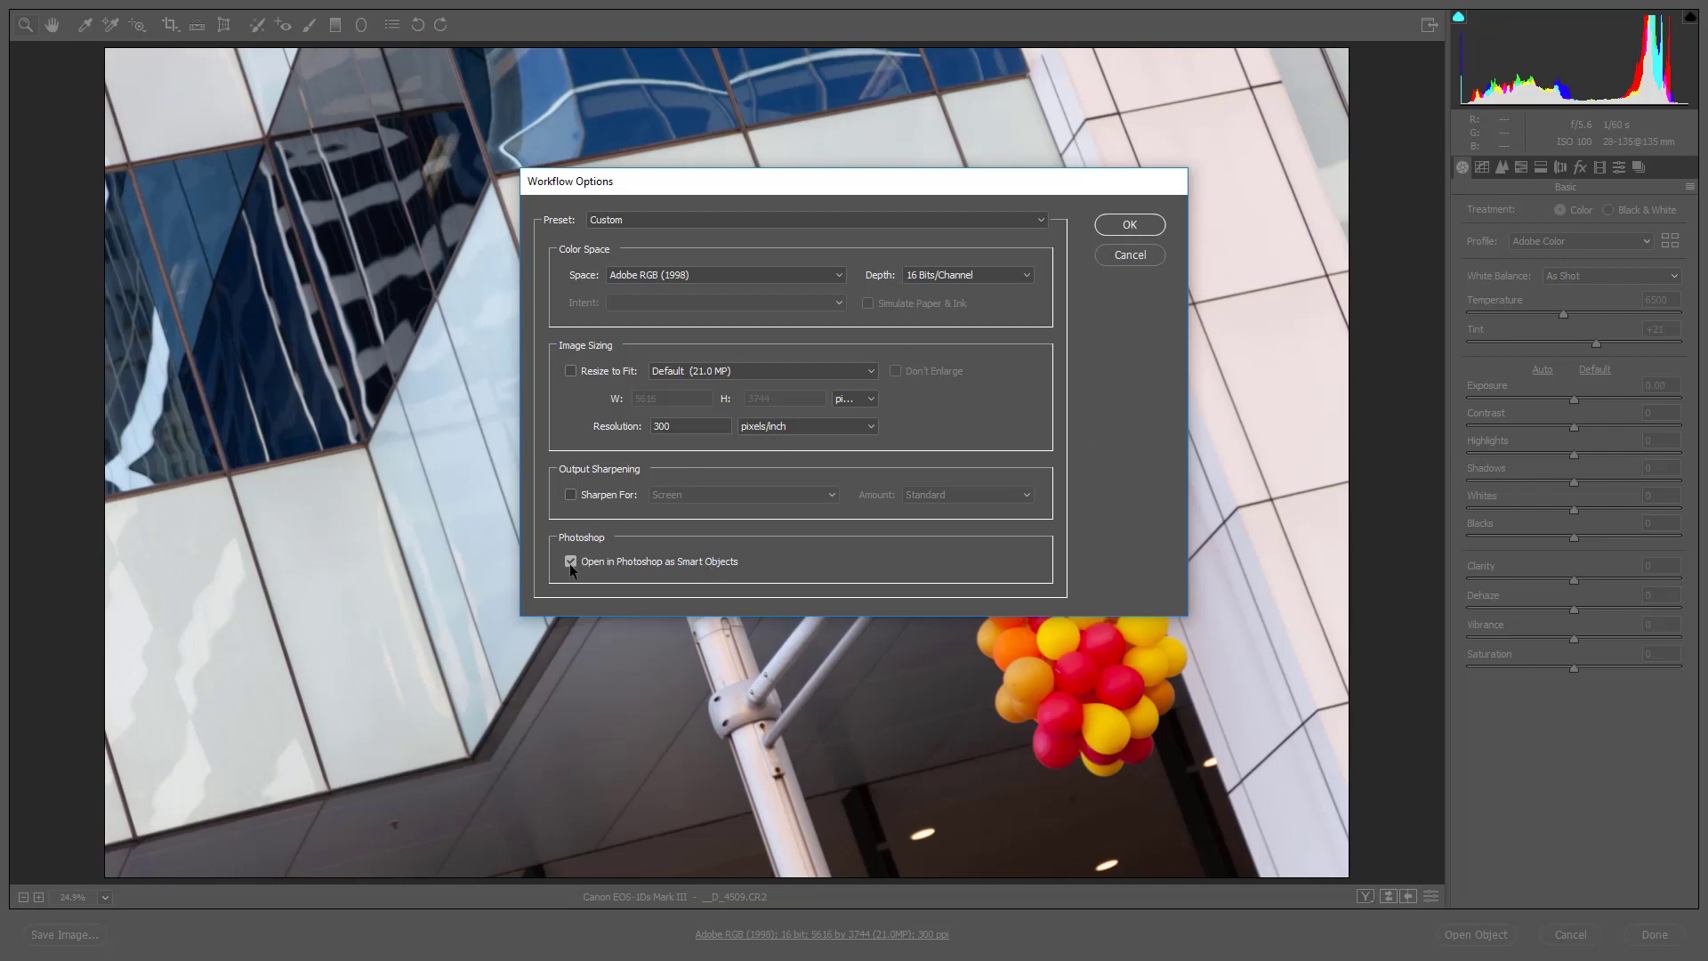
left_click(1137, 225)
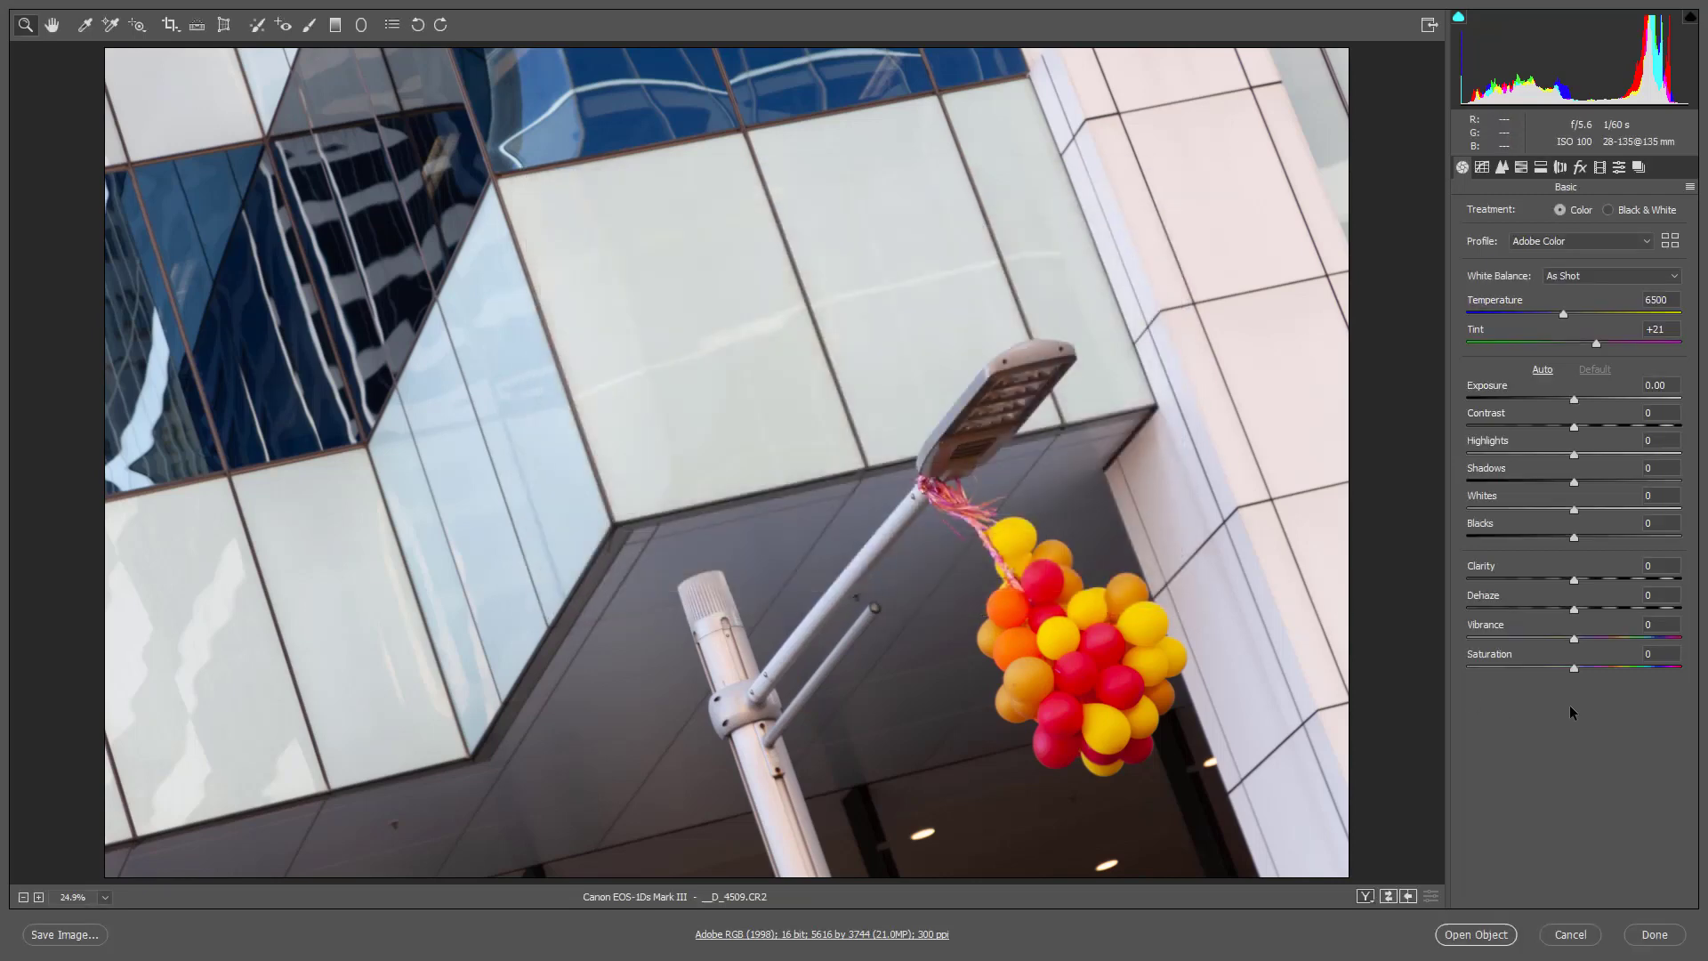
left_click(1466, 666)
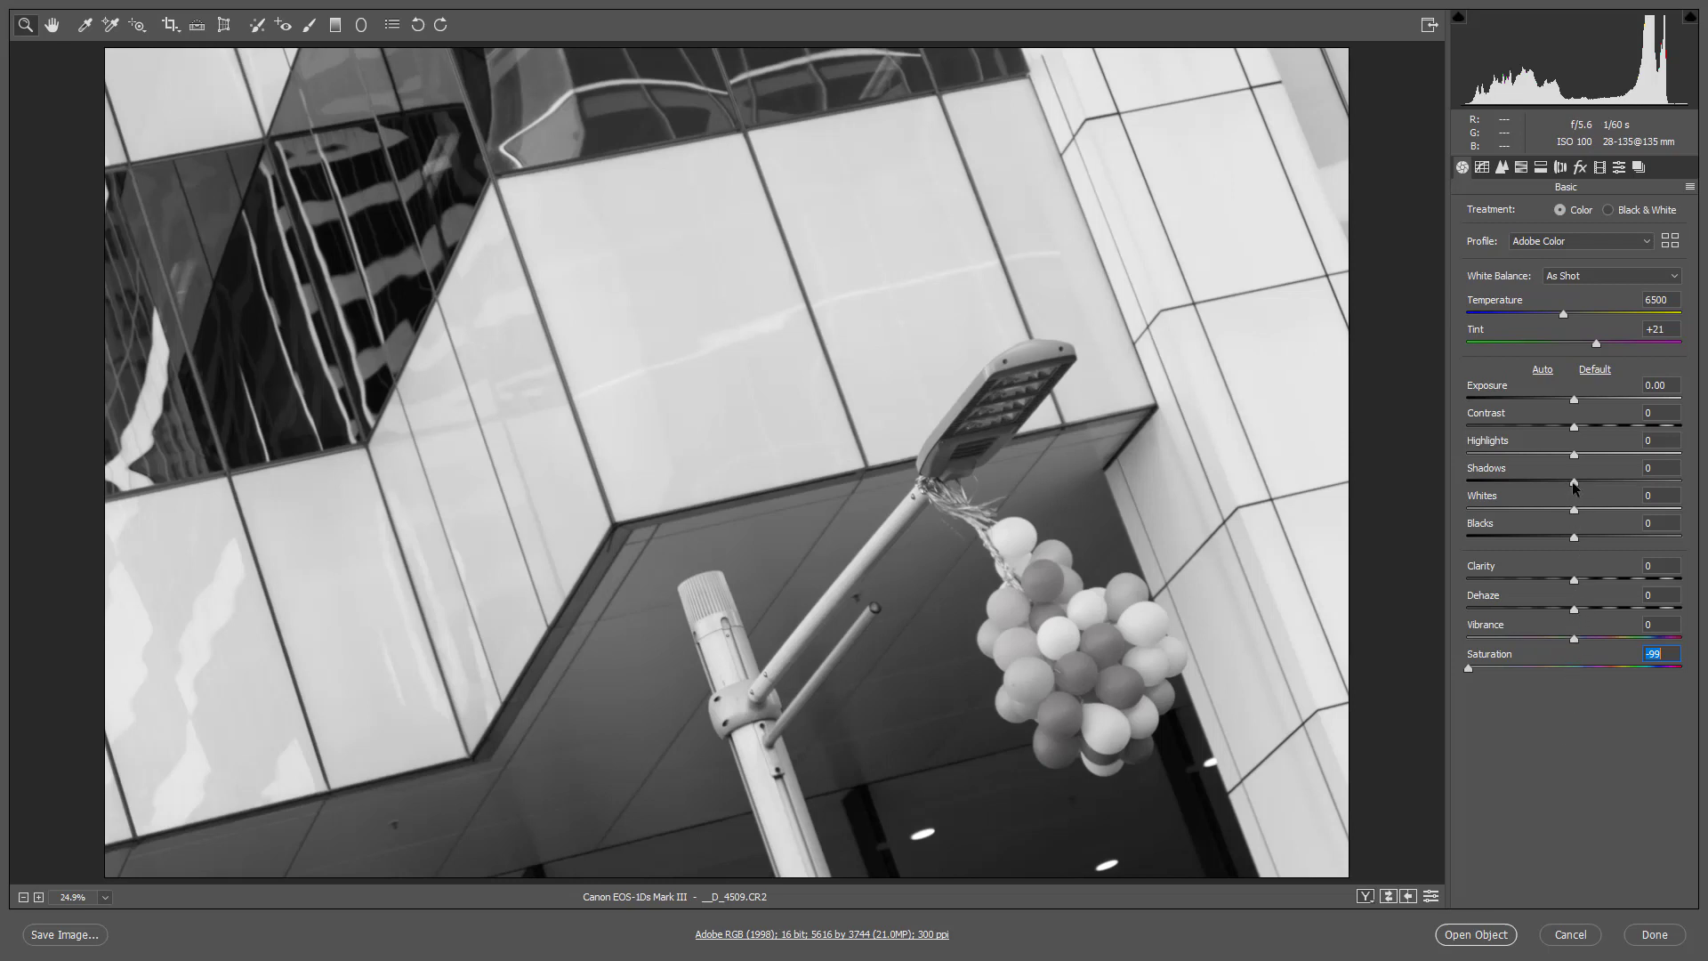
left_click(1567, 728)
- Crop the balloon photo to 4463 by 3061 pixels, trimming its upper-left area and a thin strip along the lower edge
double_click(169, 26)
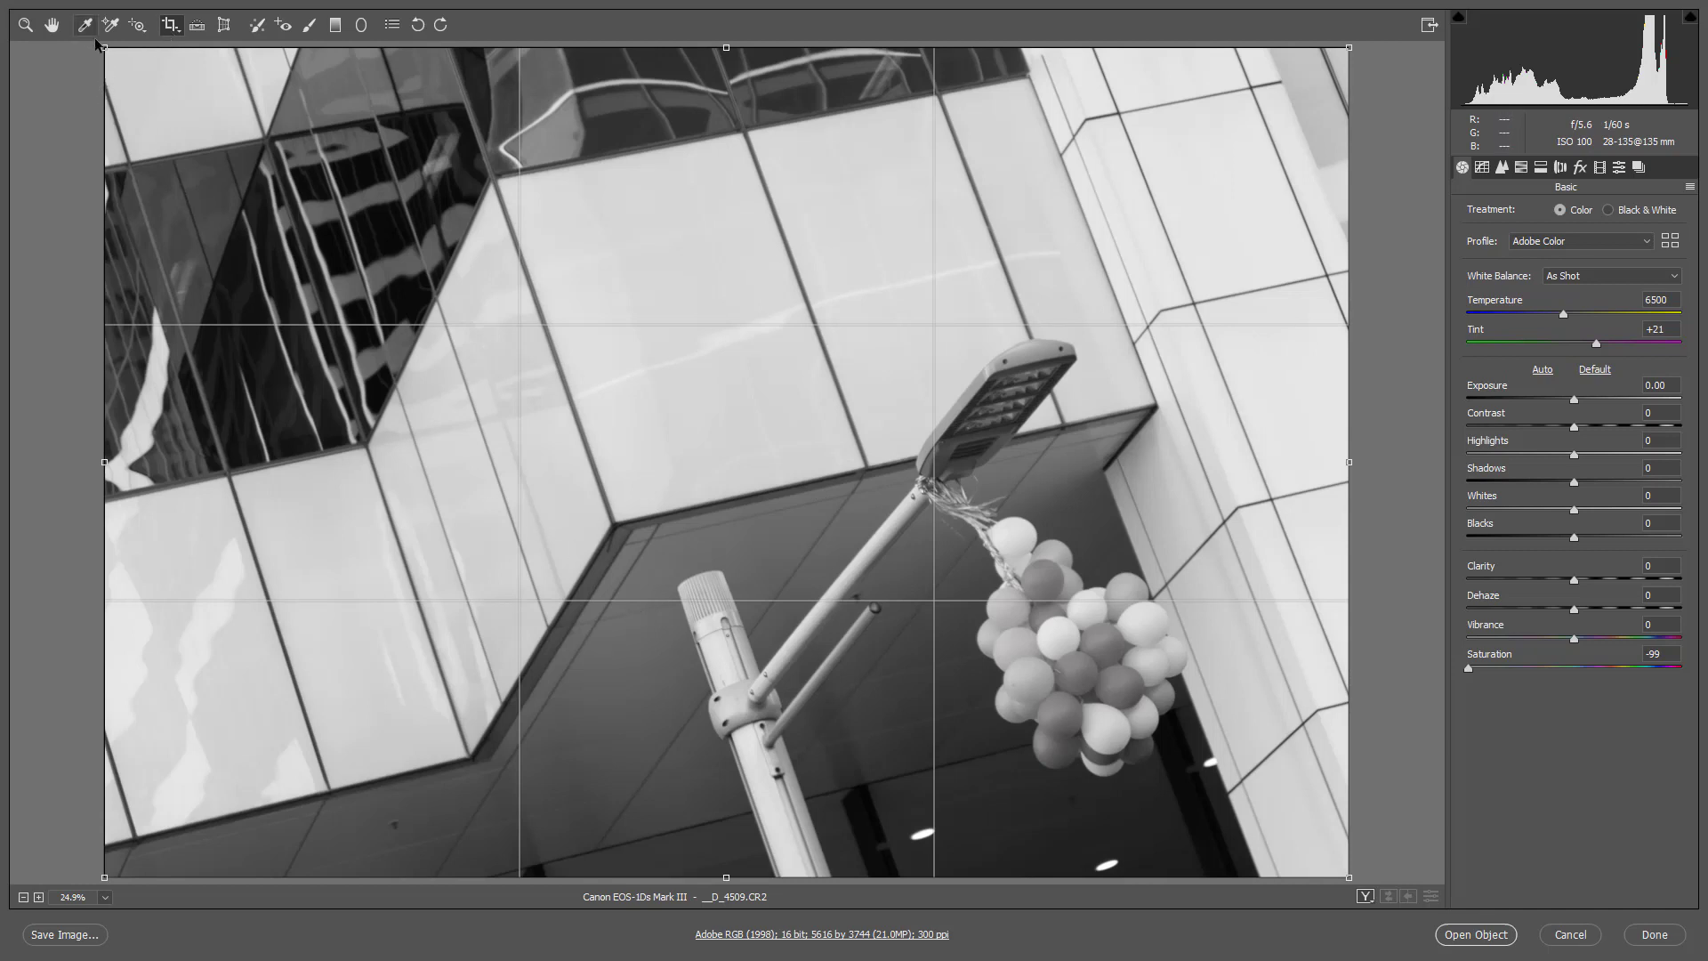
left_click_drag(102, 43, 361, 176)
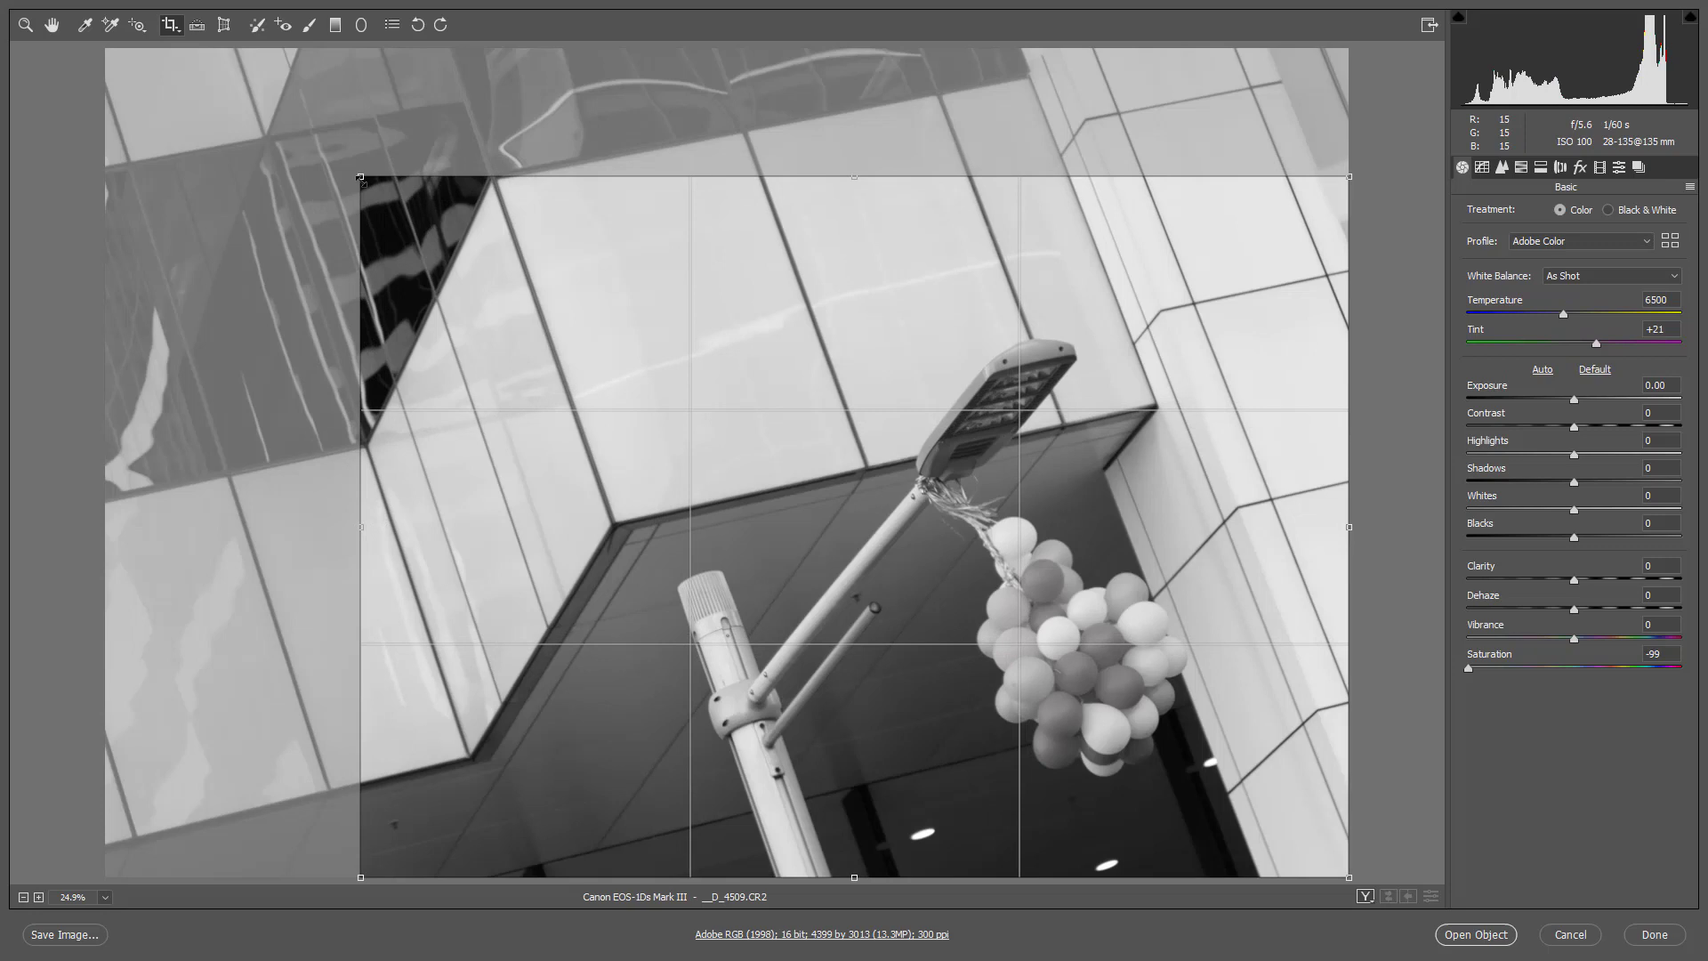
left_click_drag(360, 178, 359, 183)
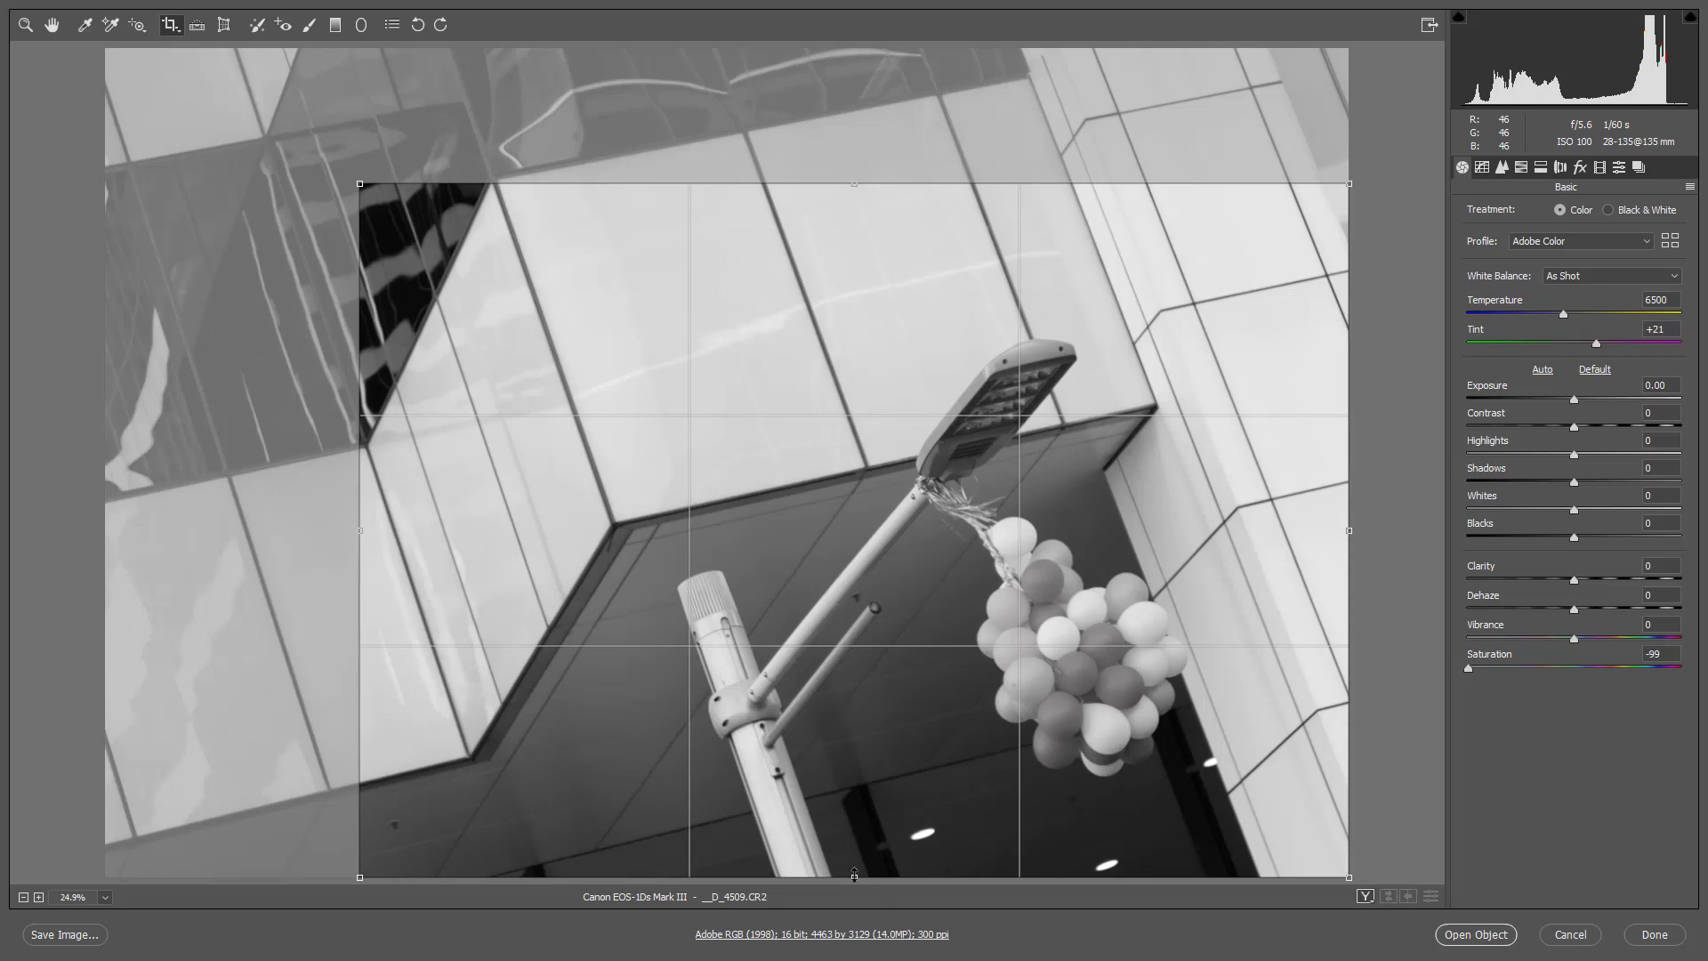
left_click_drag(854, 876, 855, 862)
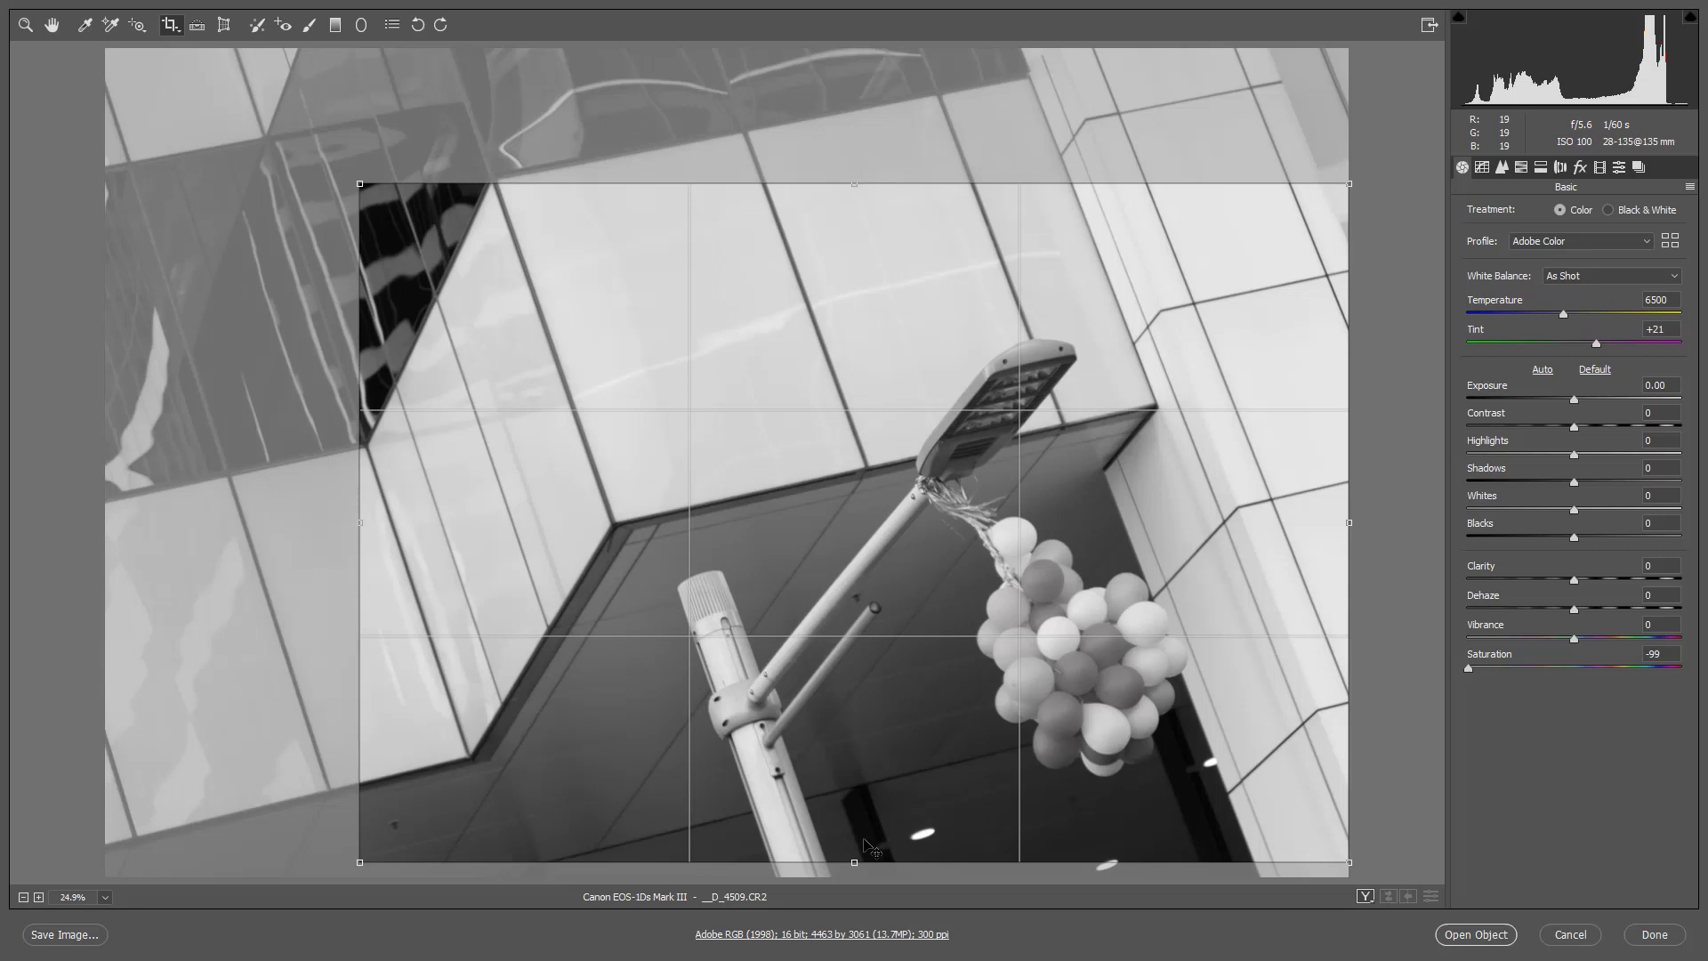
key("Return")
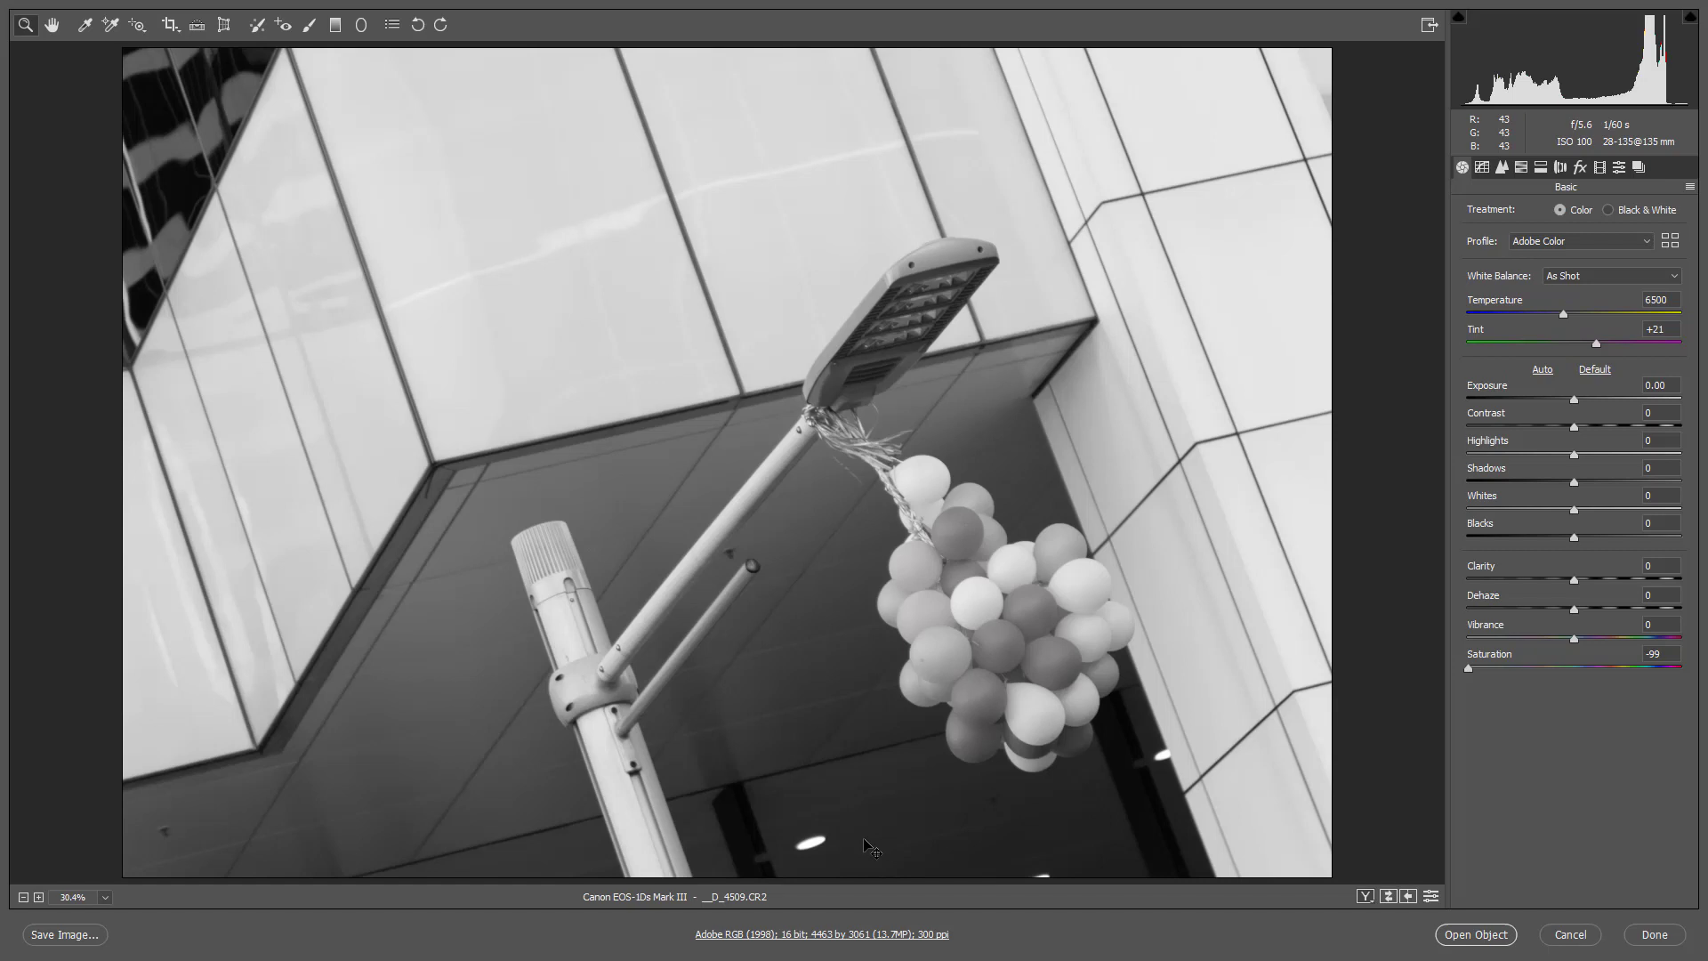
- Set Whites to +43 with the highlight clipping warning enabled, and Blacks to -42
key("Tab")
mouse_move(1573, 514)
left_mouse_down()
mouse_move(1636, 518)
mouse_move(1596, 519)
left_mouse_up()
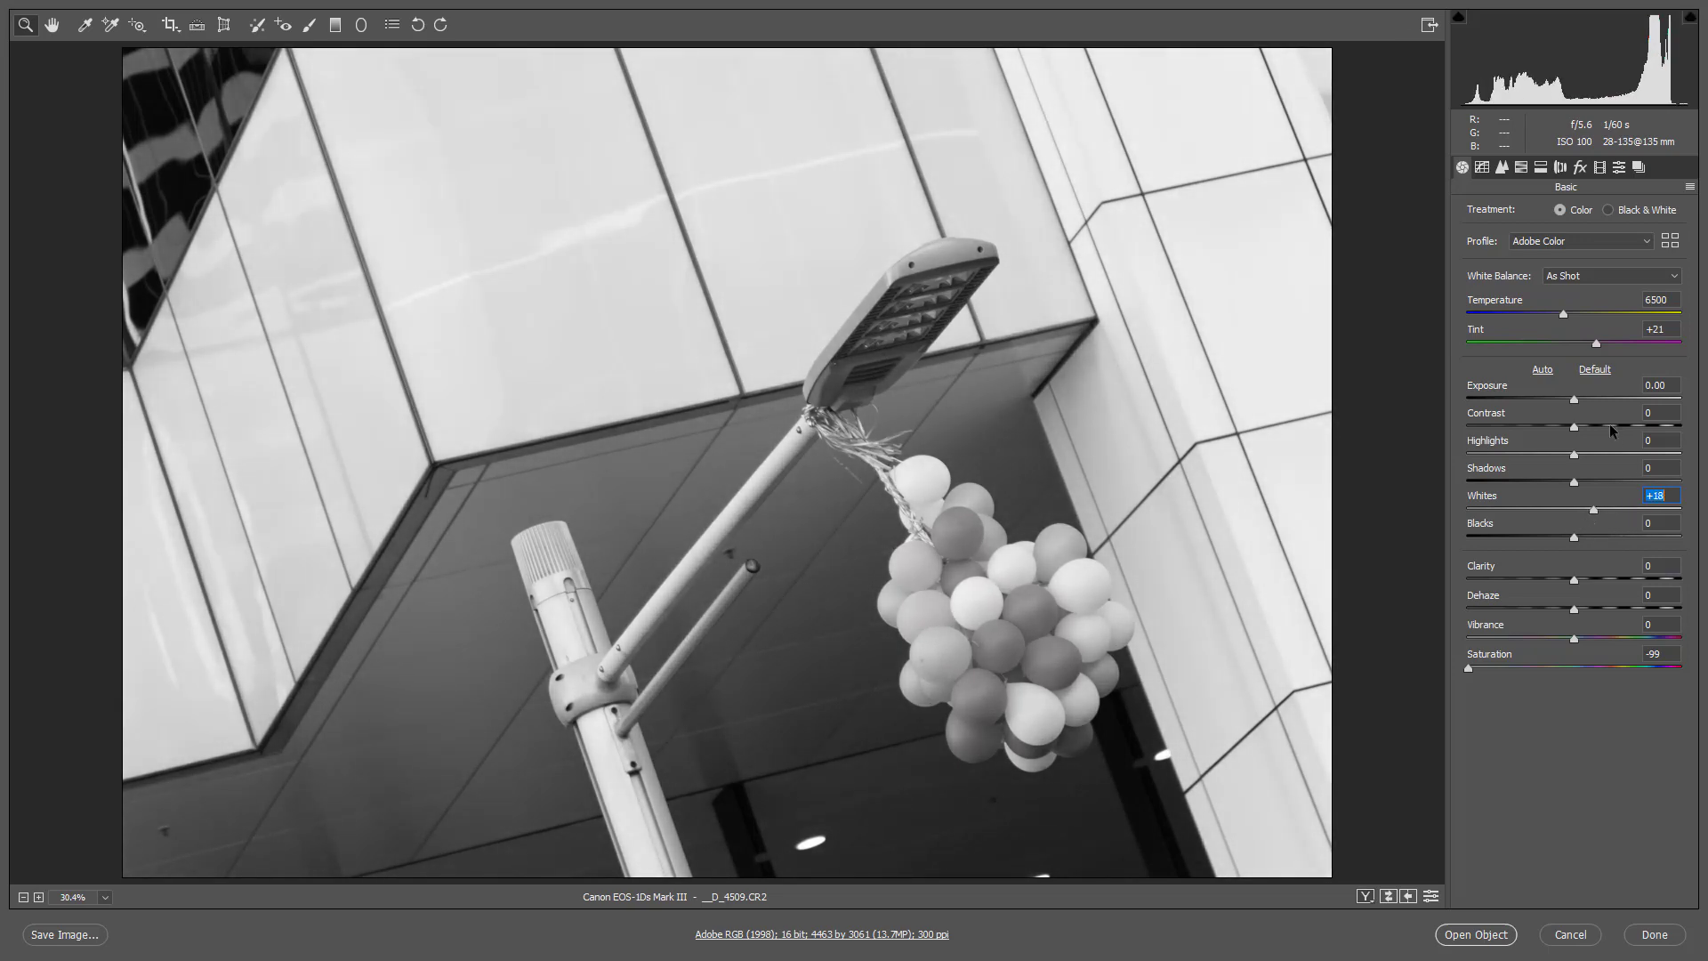
left_click(1690, 18)
mouse_move(1590, 507)
left_mouse_down()
mouse_move(1648, 508)
mouse_move(1618, 511)
left_mouse_up()
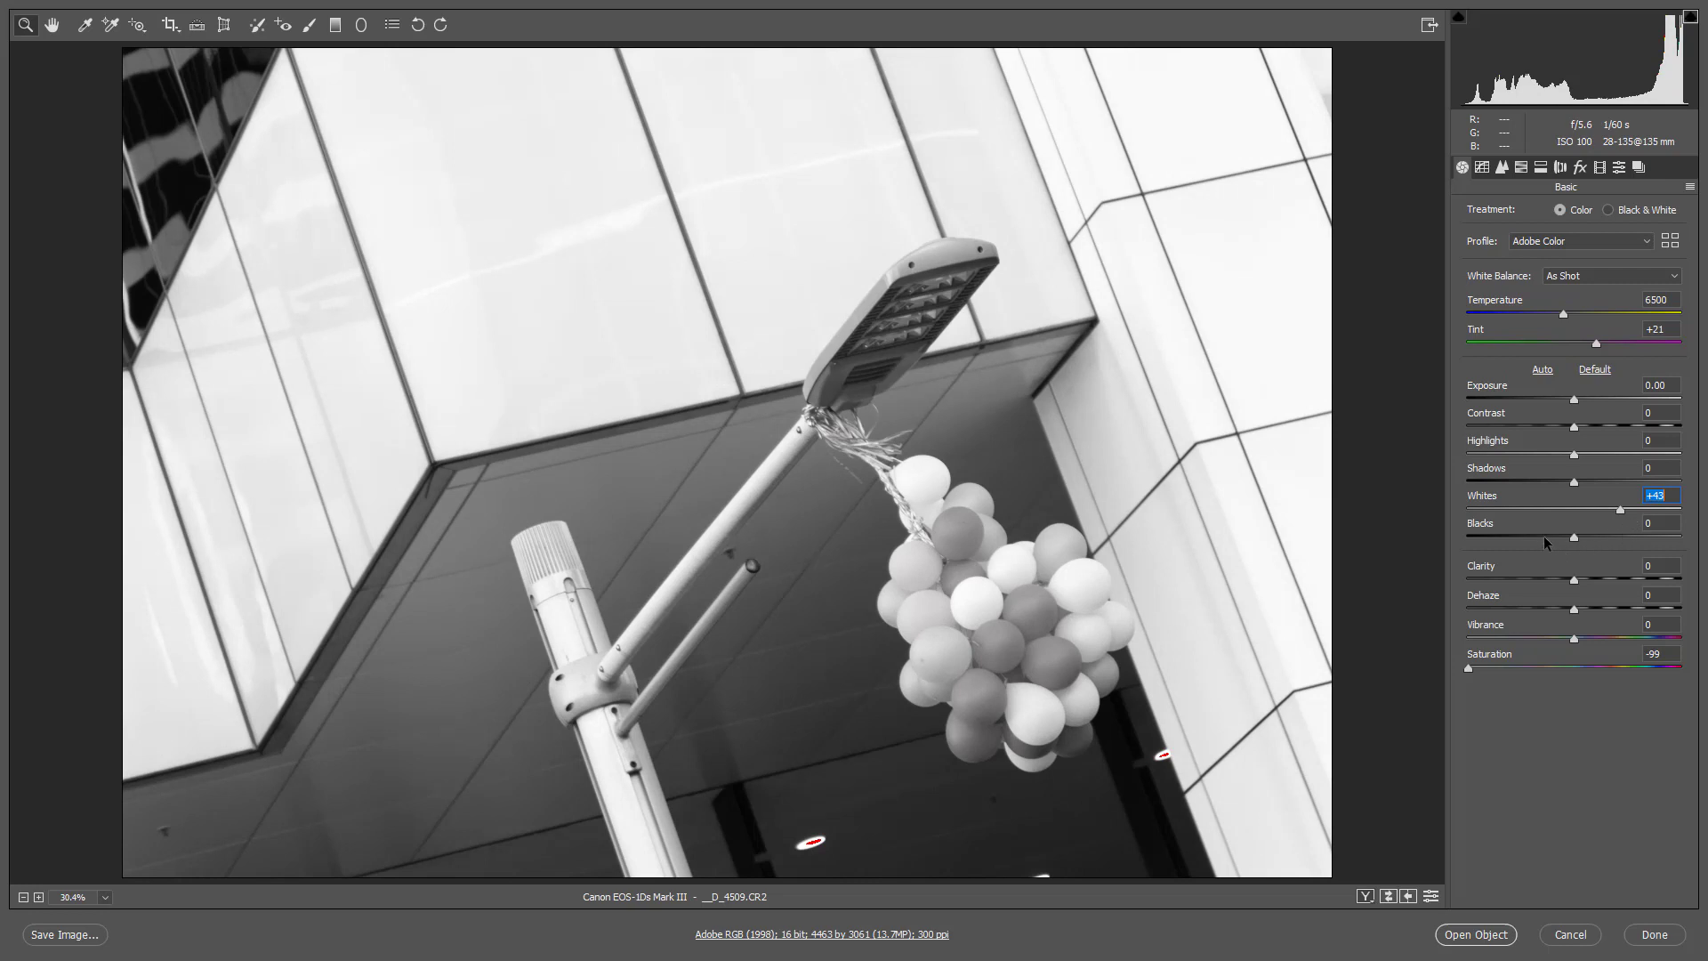
left_click_drag(1544, 537, 1530, 536)
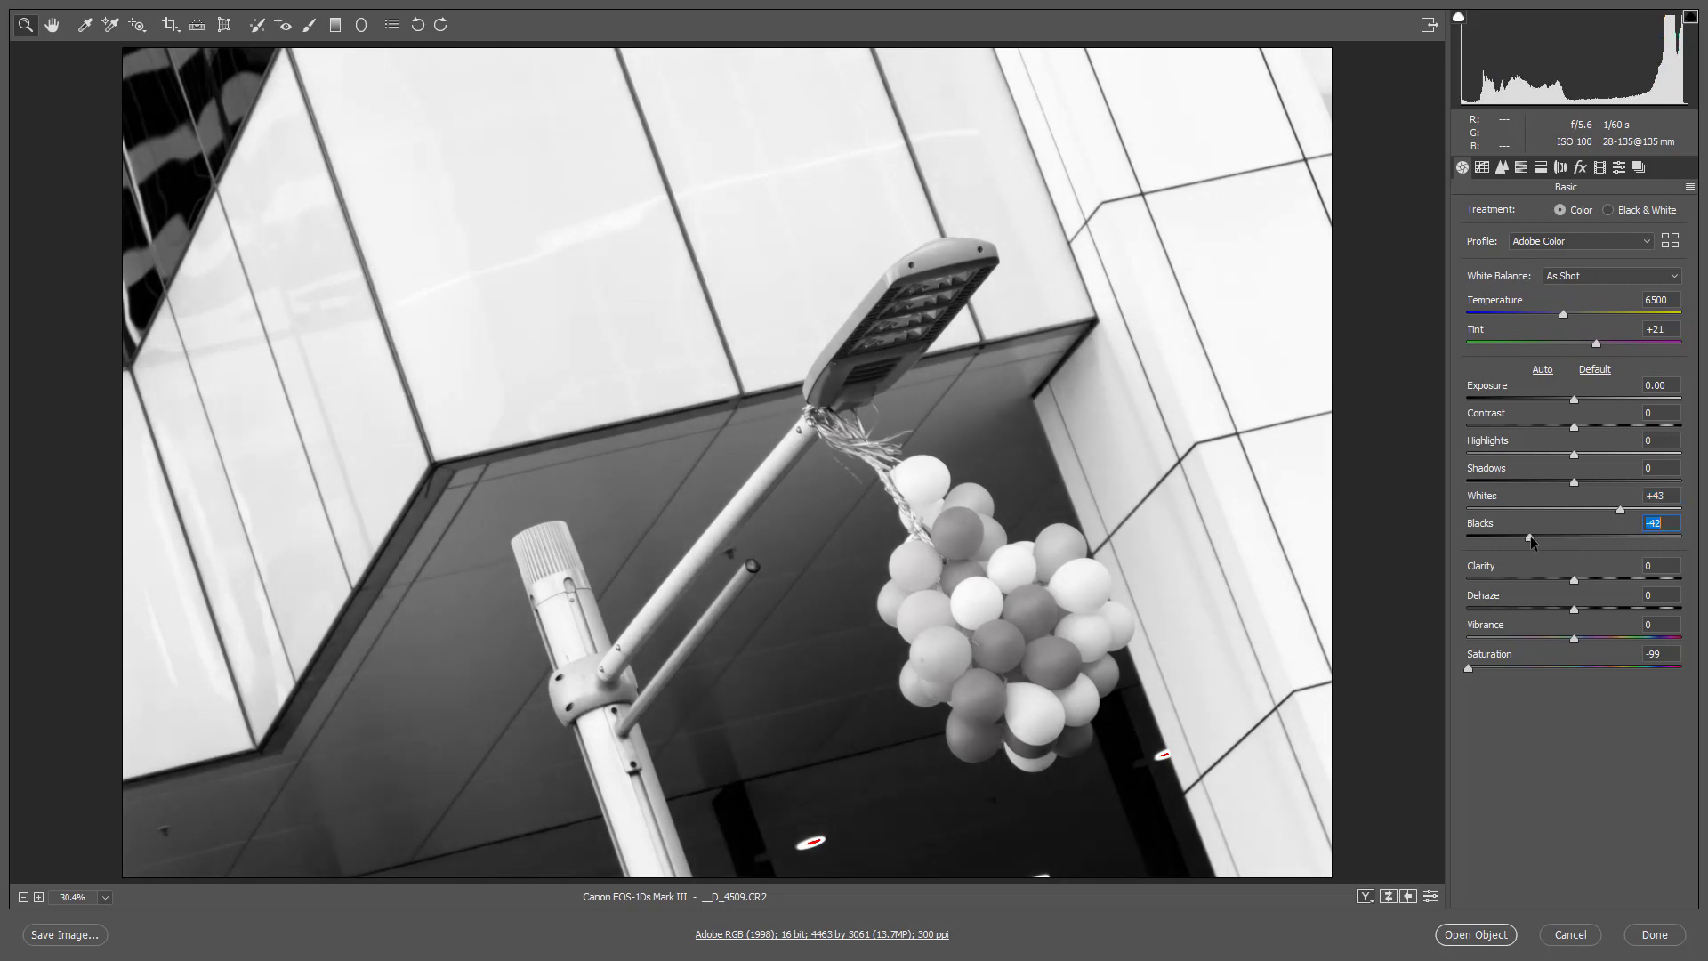
- Set Clarity to +33, Exposure to -0.35 and Dehaze to +10
left_click(1610, 580)
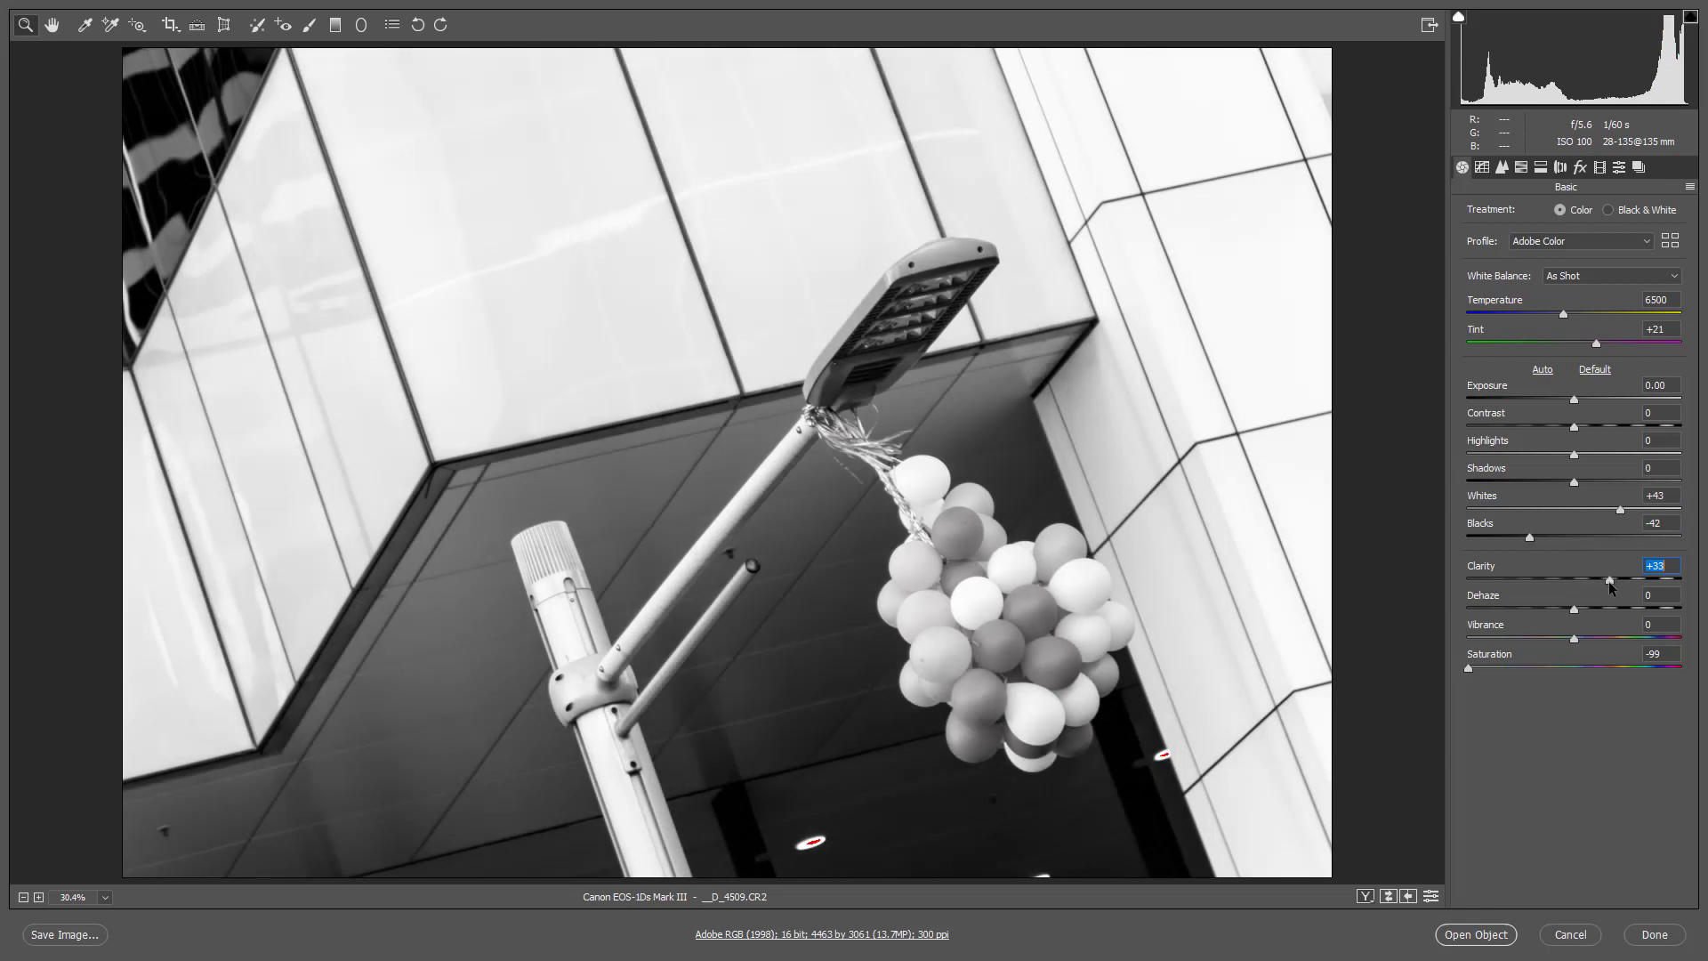
left_click(1574, 403)
left_click_drag(1575, 403, 1568, 403)
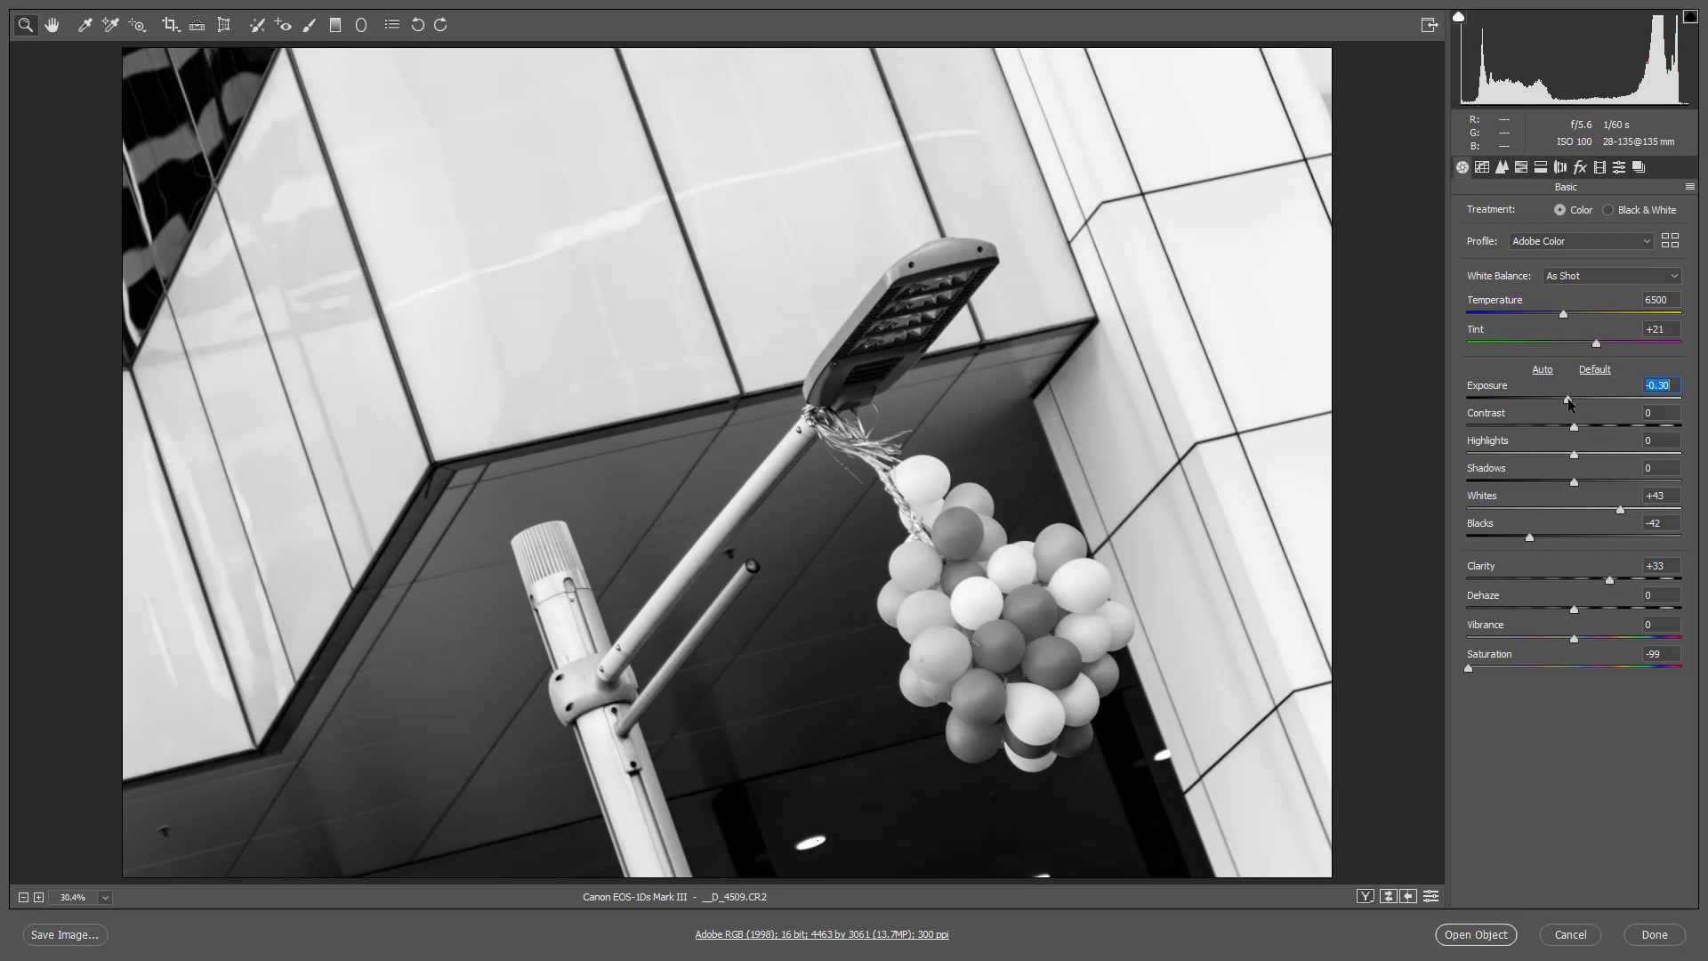
left_click_drag(1569, 403, 1570, 404)
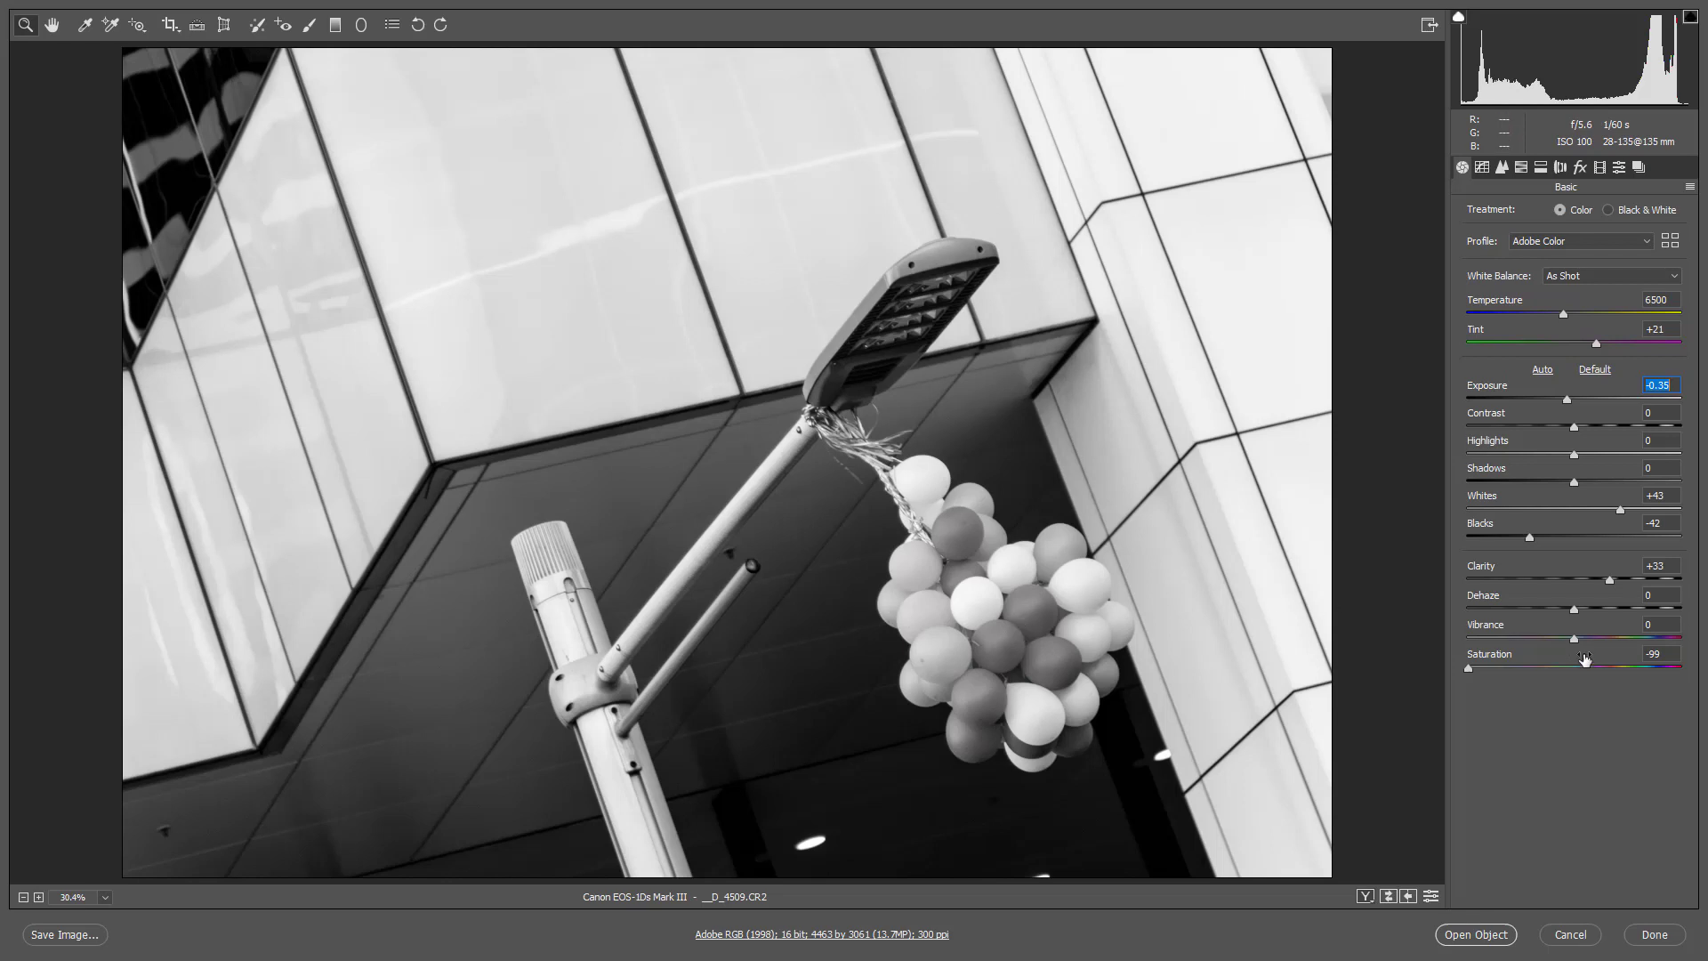
left_click(1589, 607)
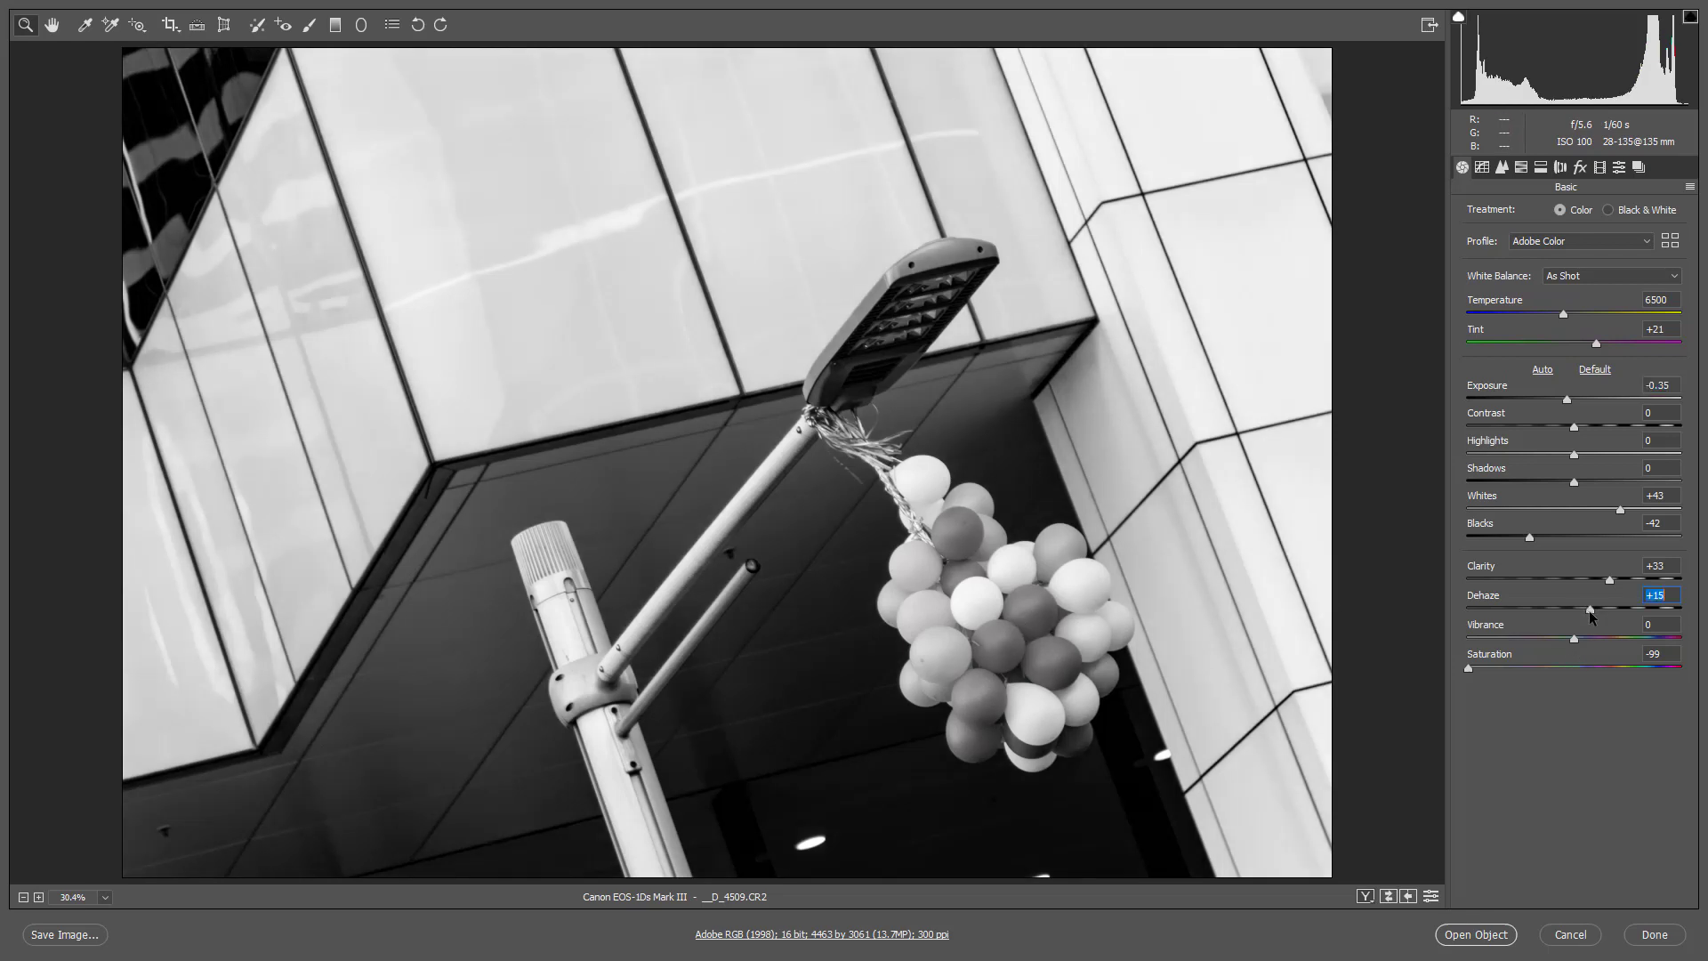
left_click_drag(1587, 608, 1583, 608)
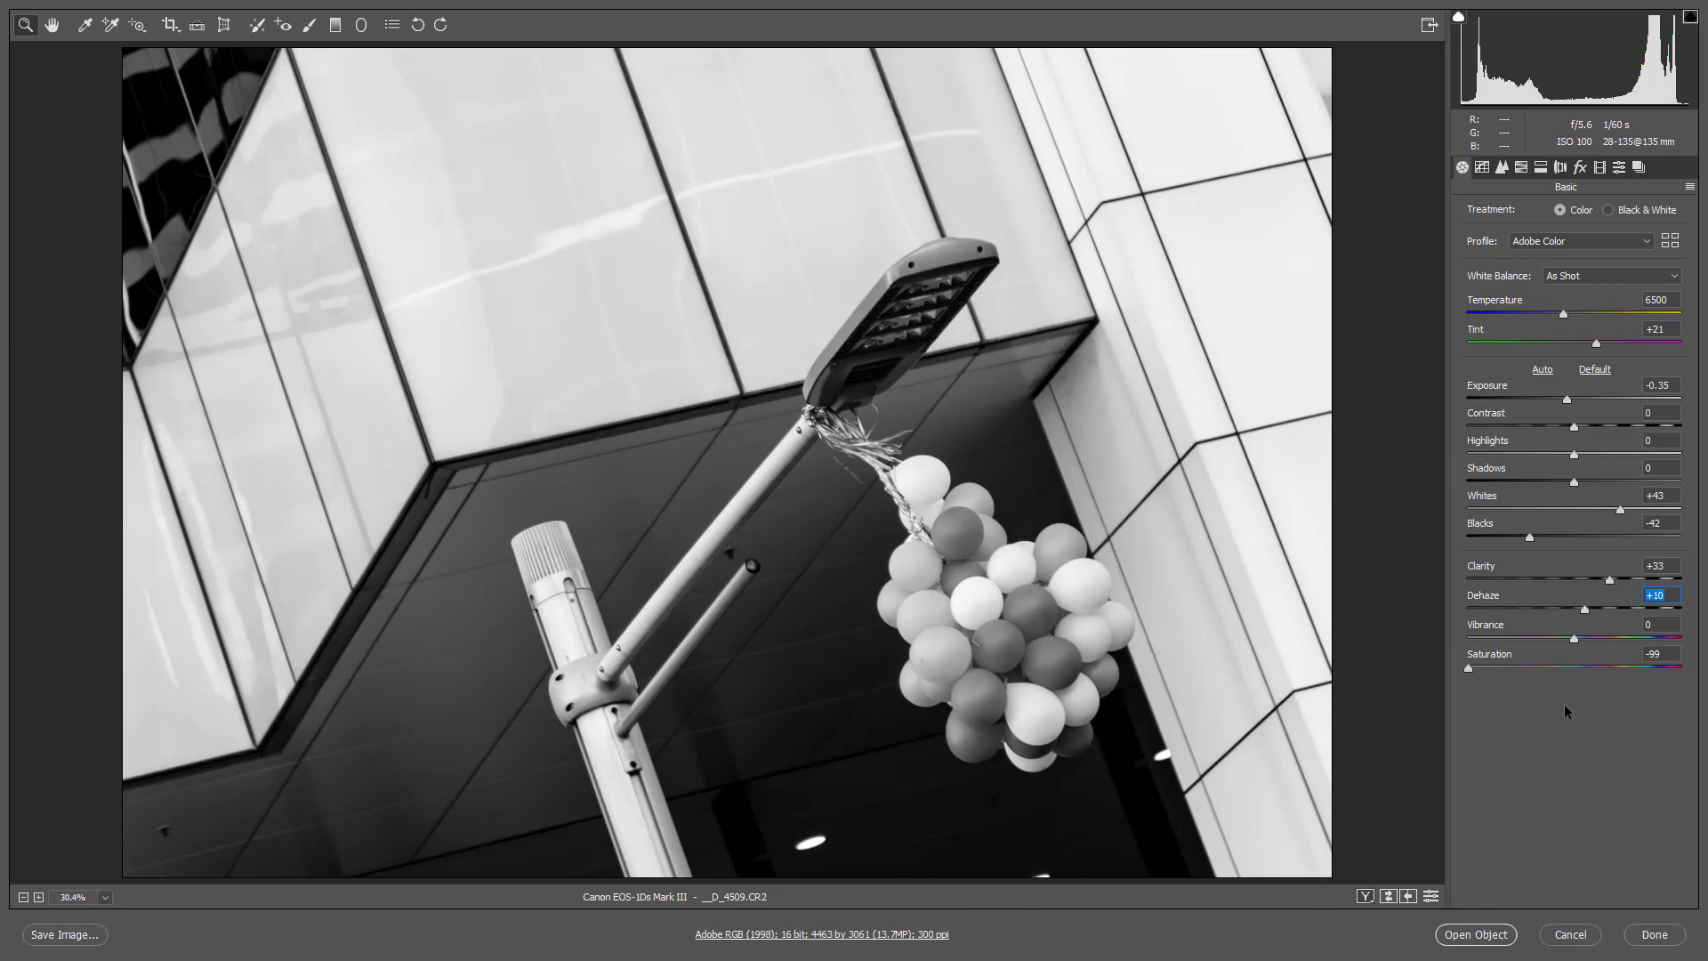
- Create a vignette with an image-filling radial filter, resetting its local corrections, hiding its overlay and setting the outside Exposure to -1.20
left_click(361, 24)
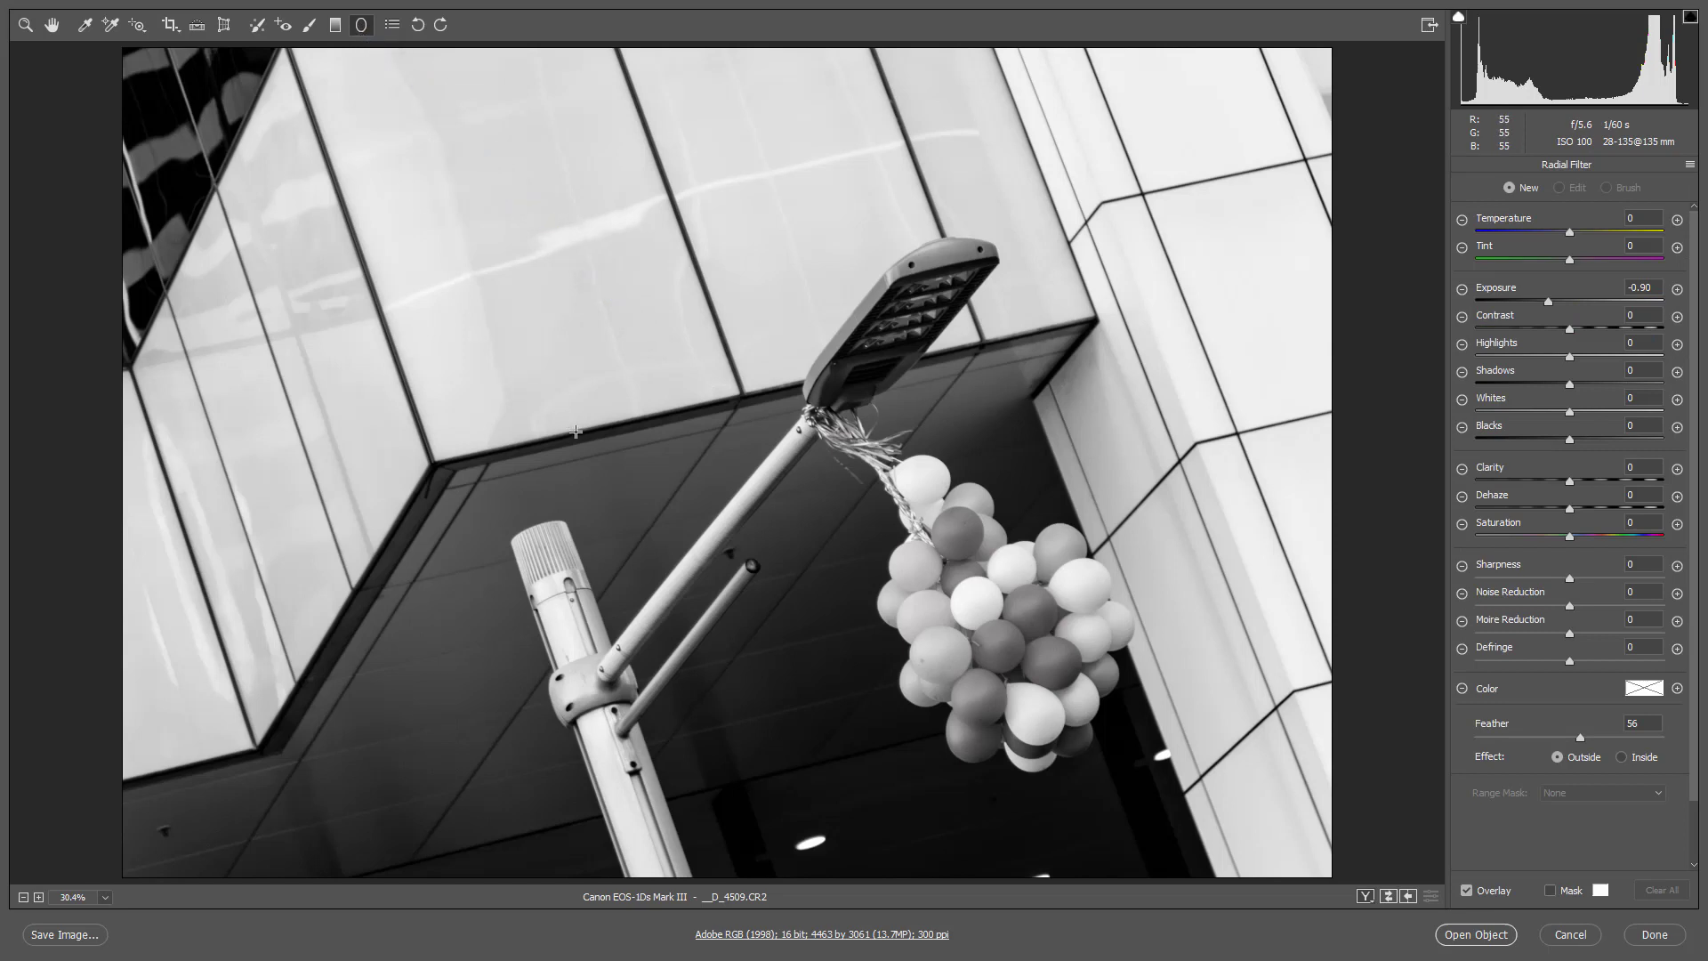
double_click(676, 457)
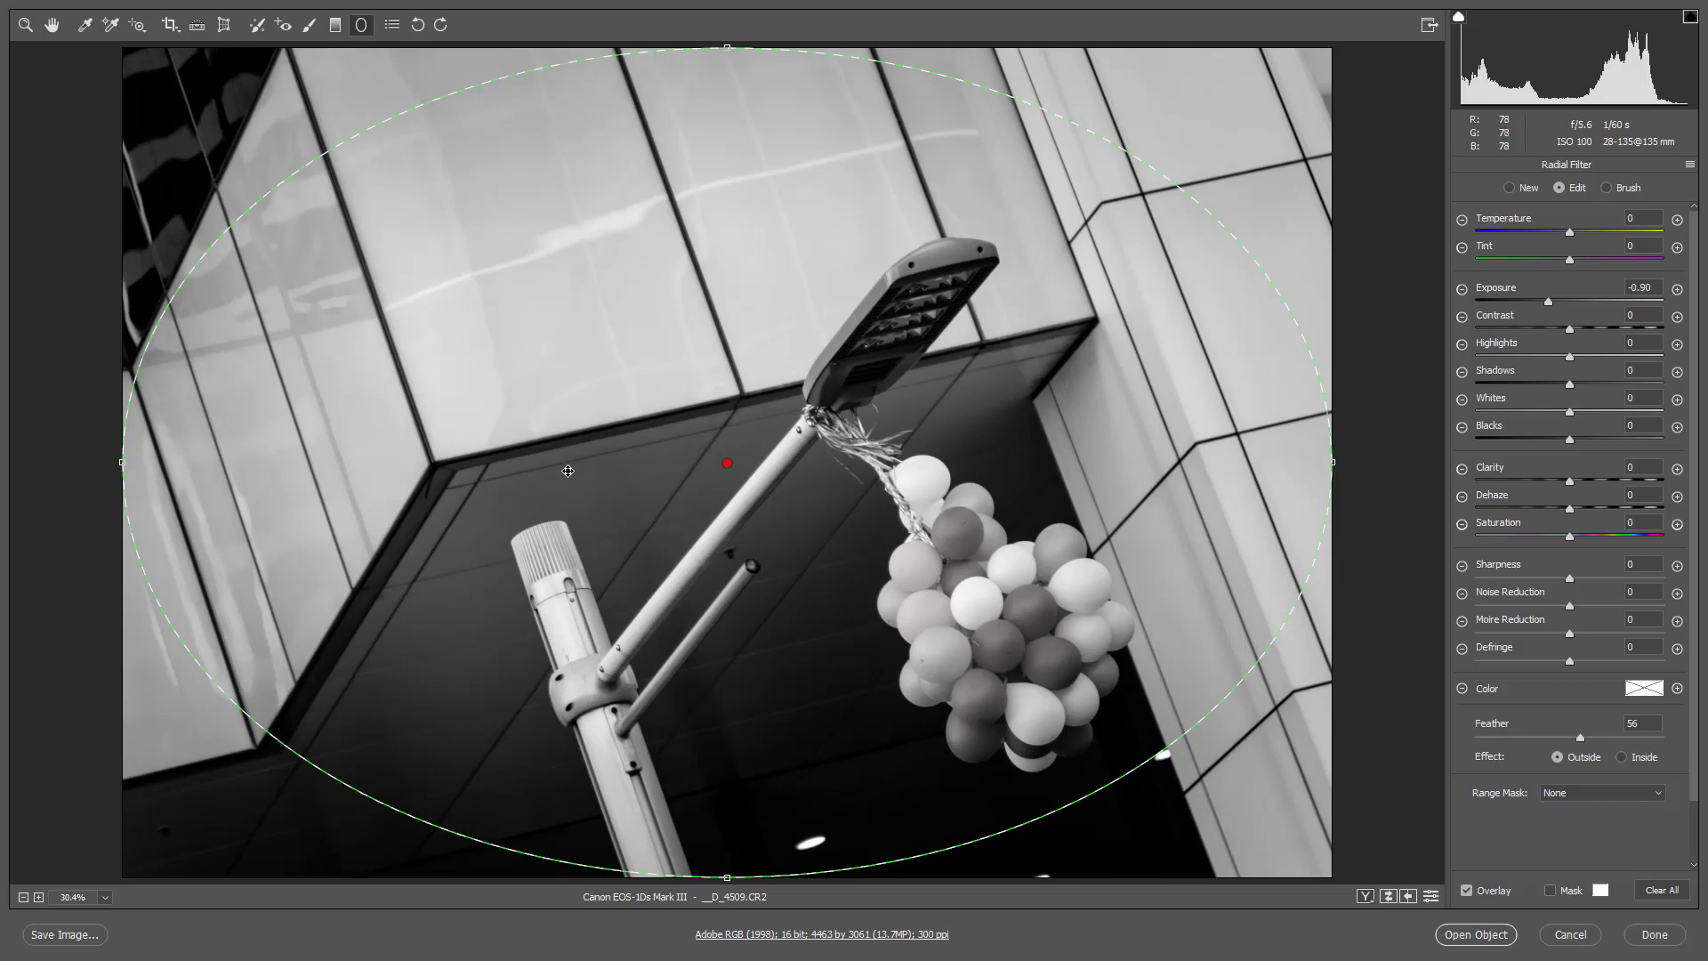
right_click(666, 456)
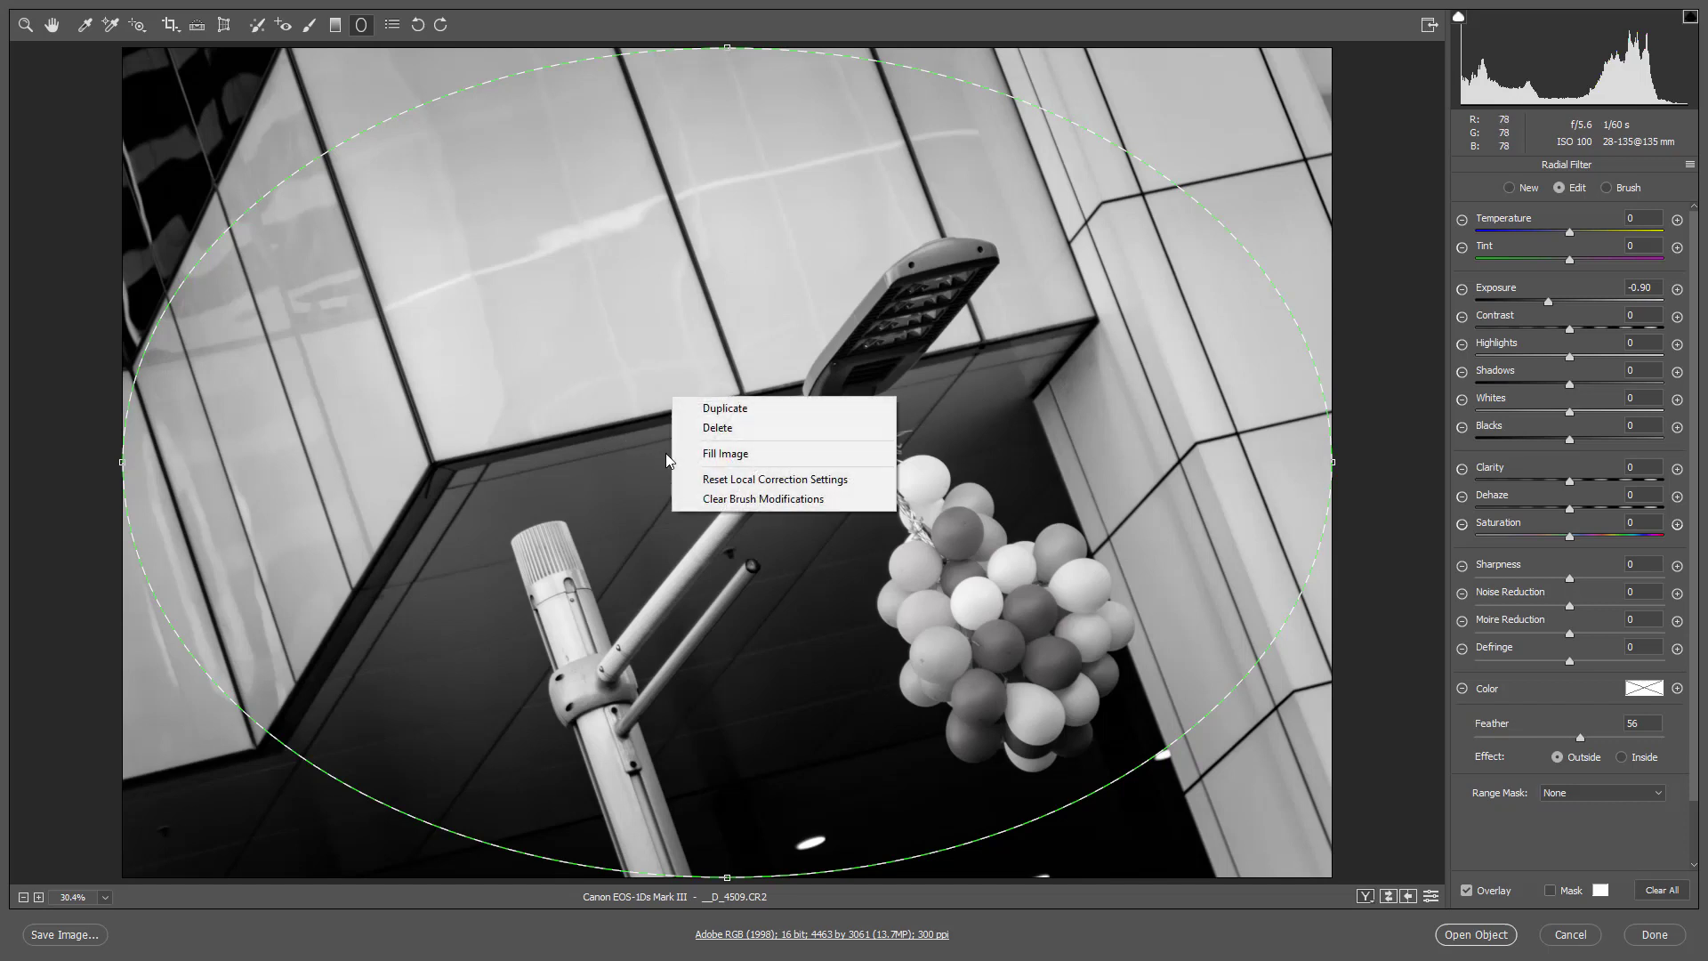
left_click(712, 480)
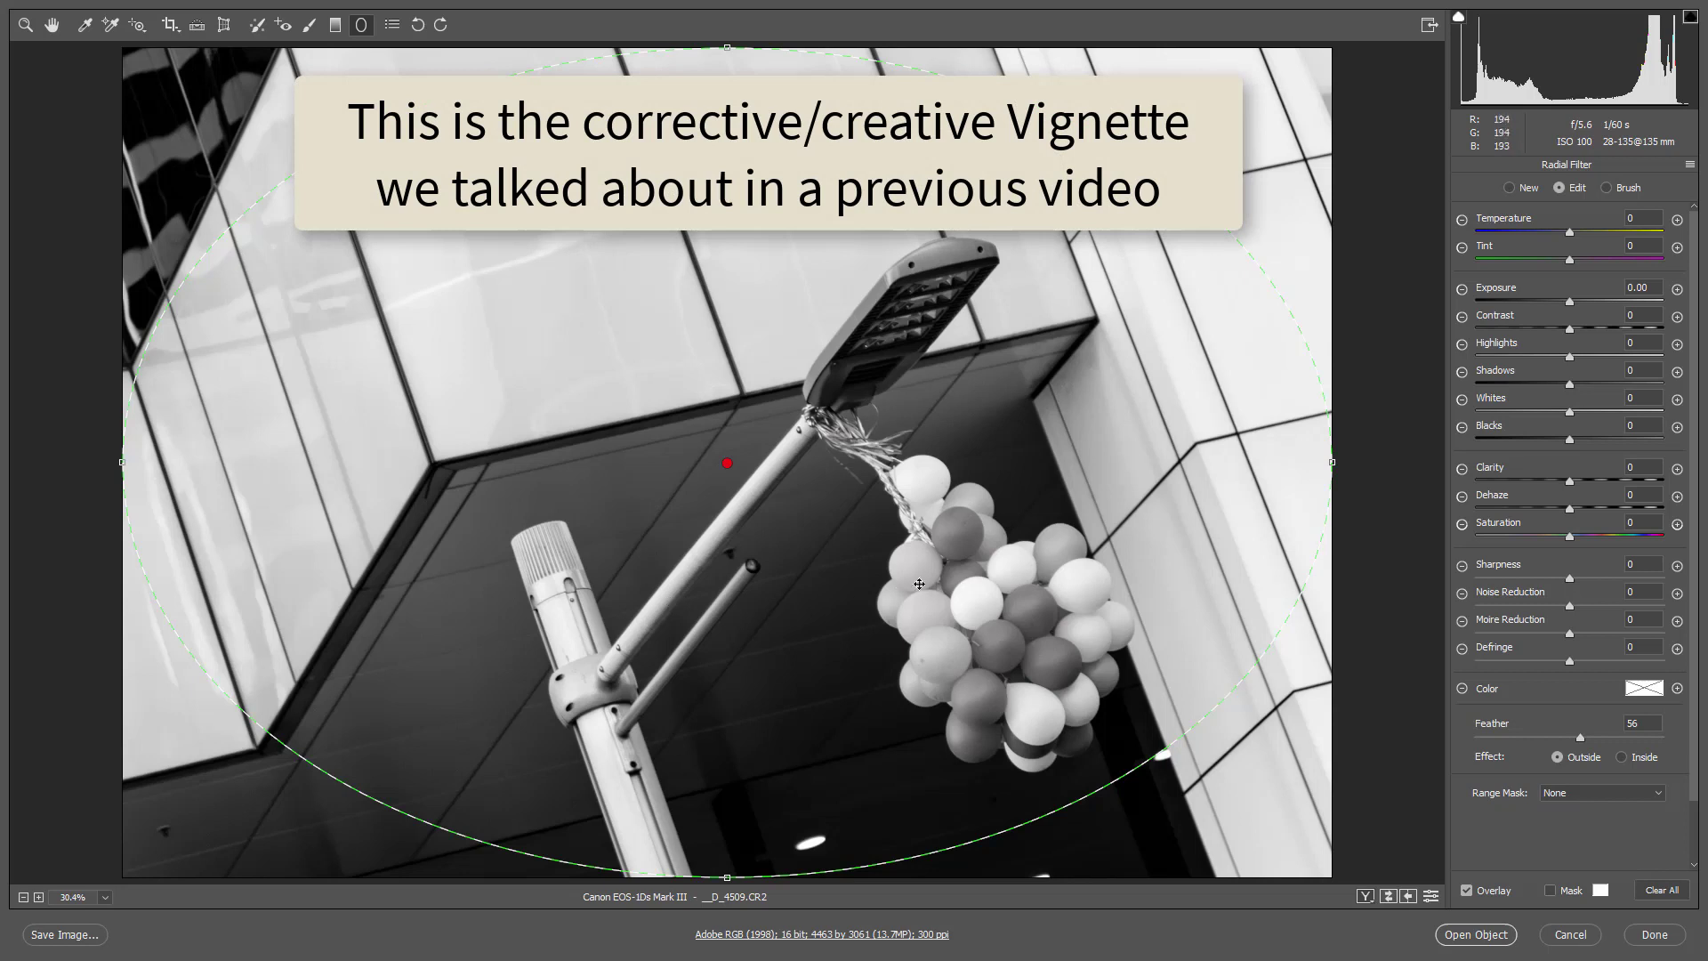
key("v")
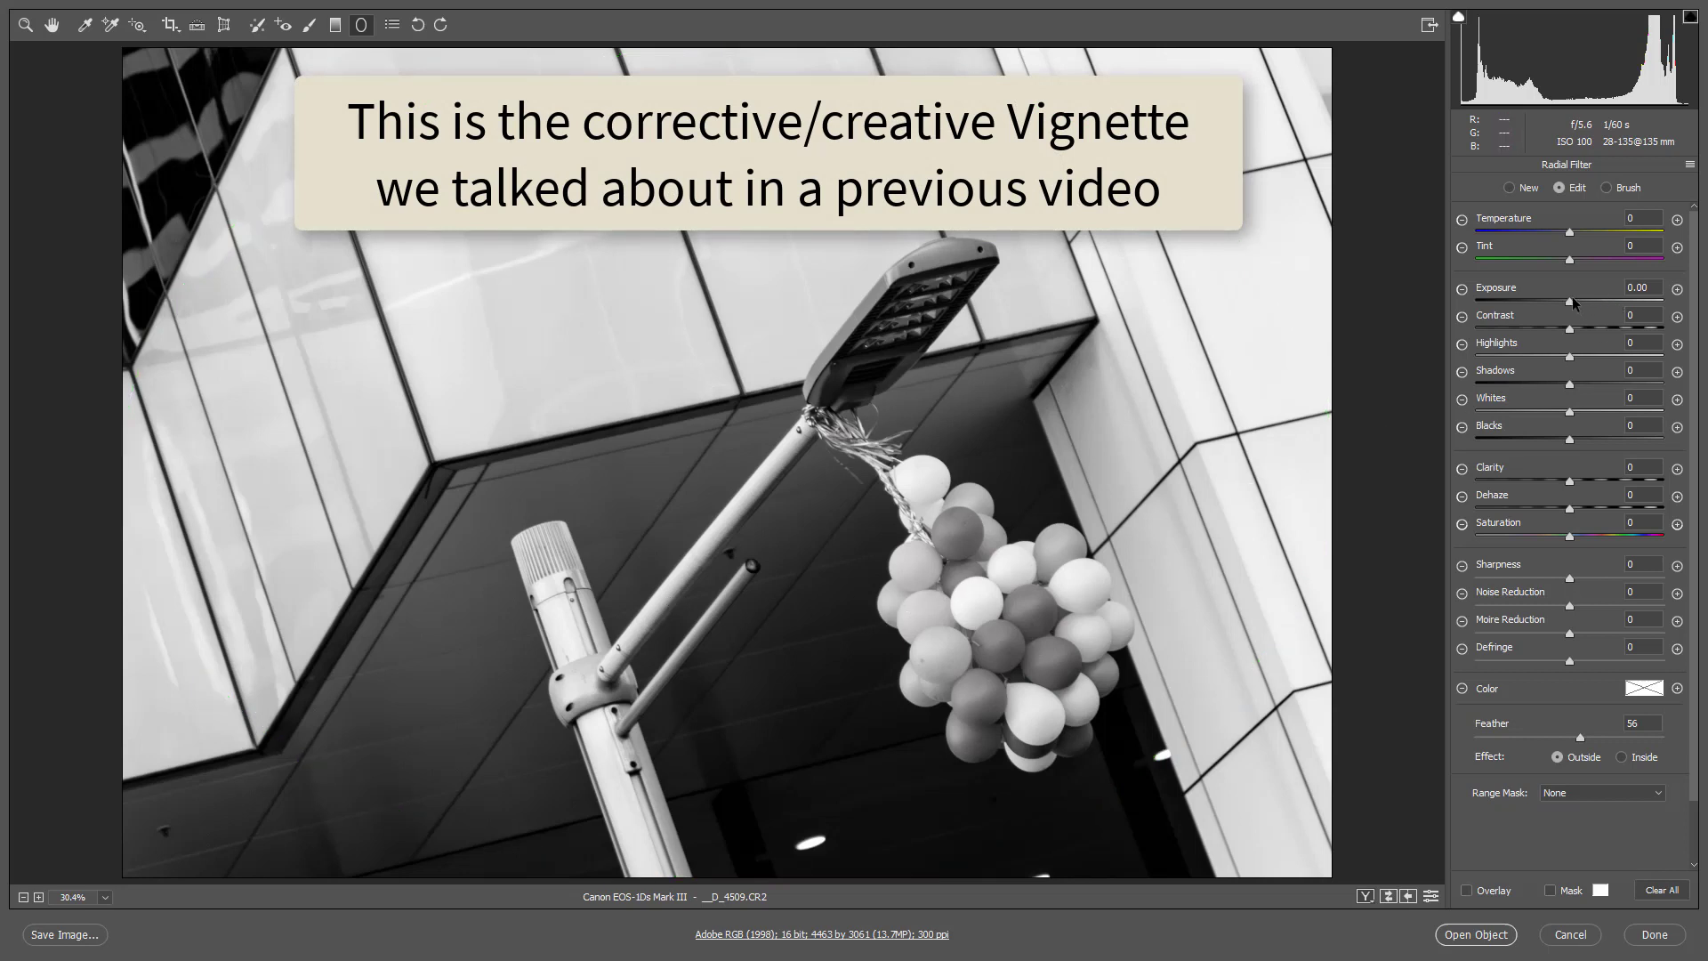
left_click_drag(1571, 300, 1543, 301)
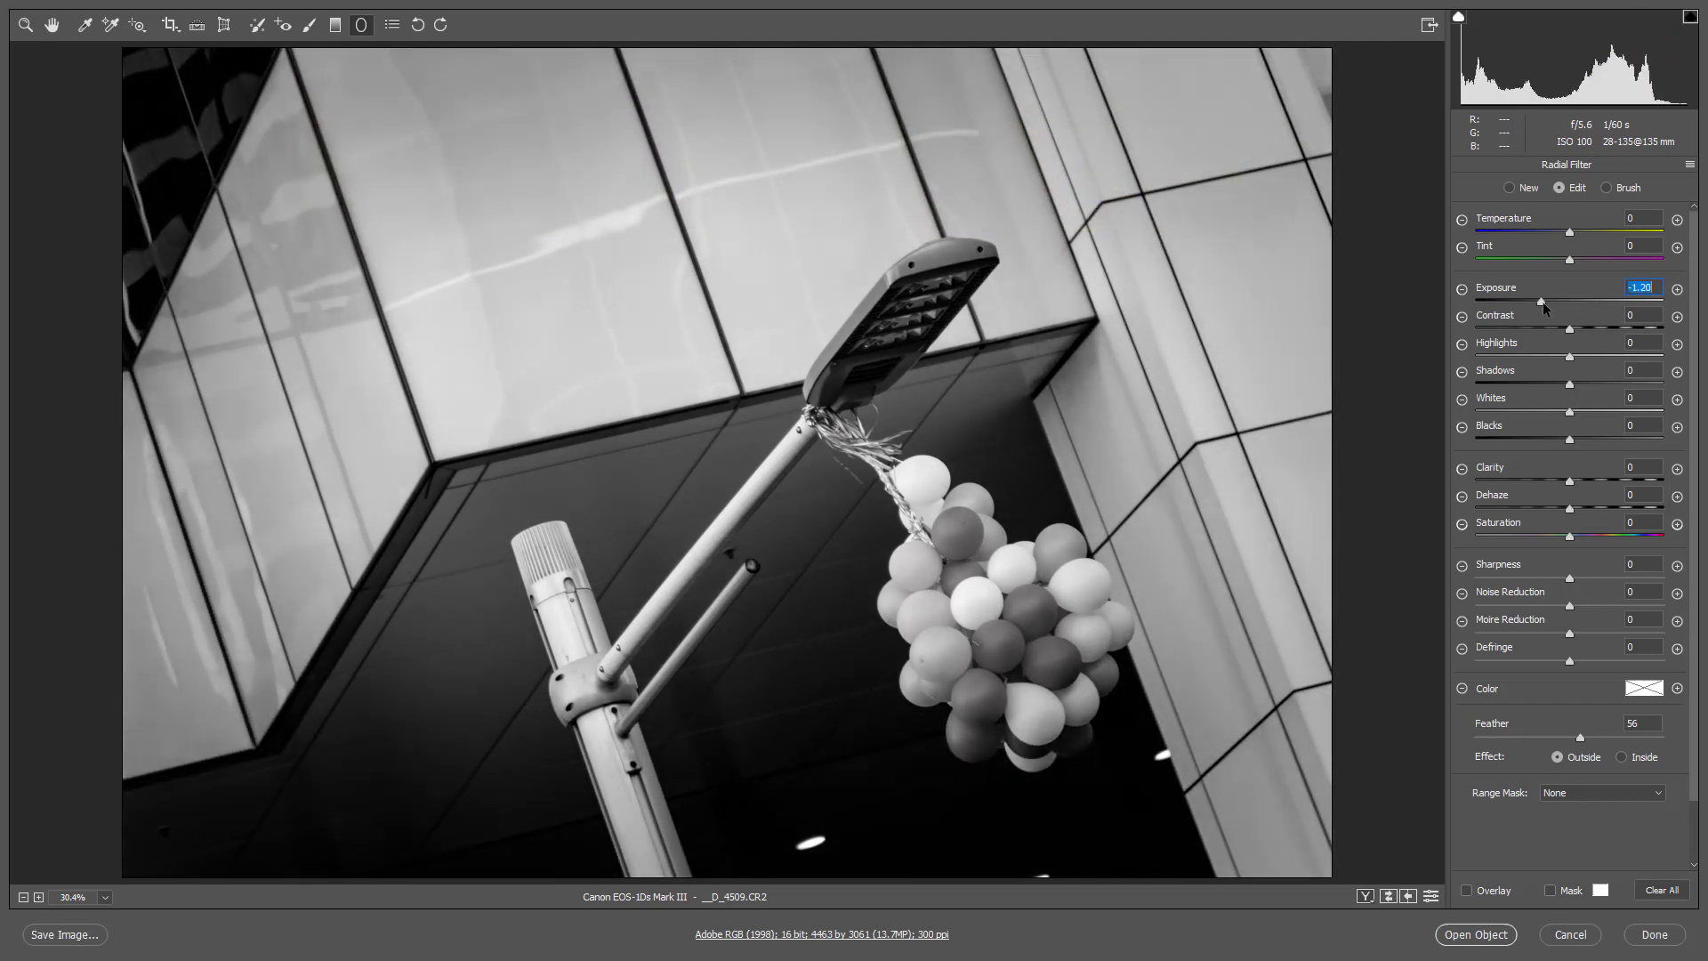
- Set the radial filter's Feather to 44 and outside Exposure to -1.70, and open the photo as a smart object
left_click(1557, 738)
left_click_drag(1542, 302, 1530, 303)
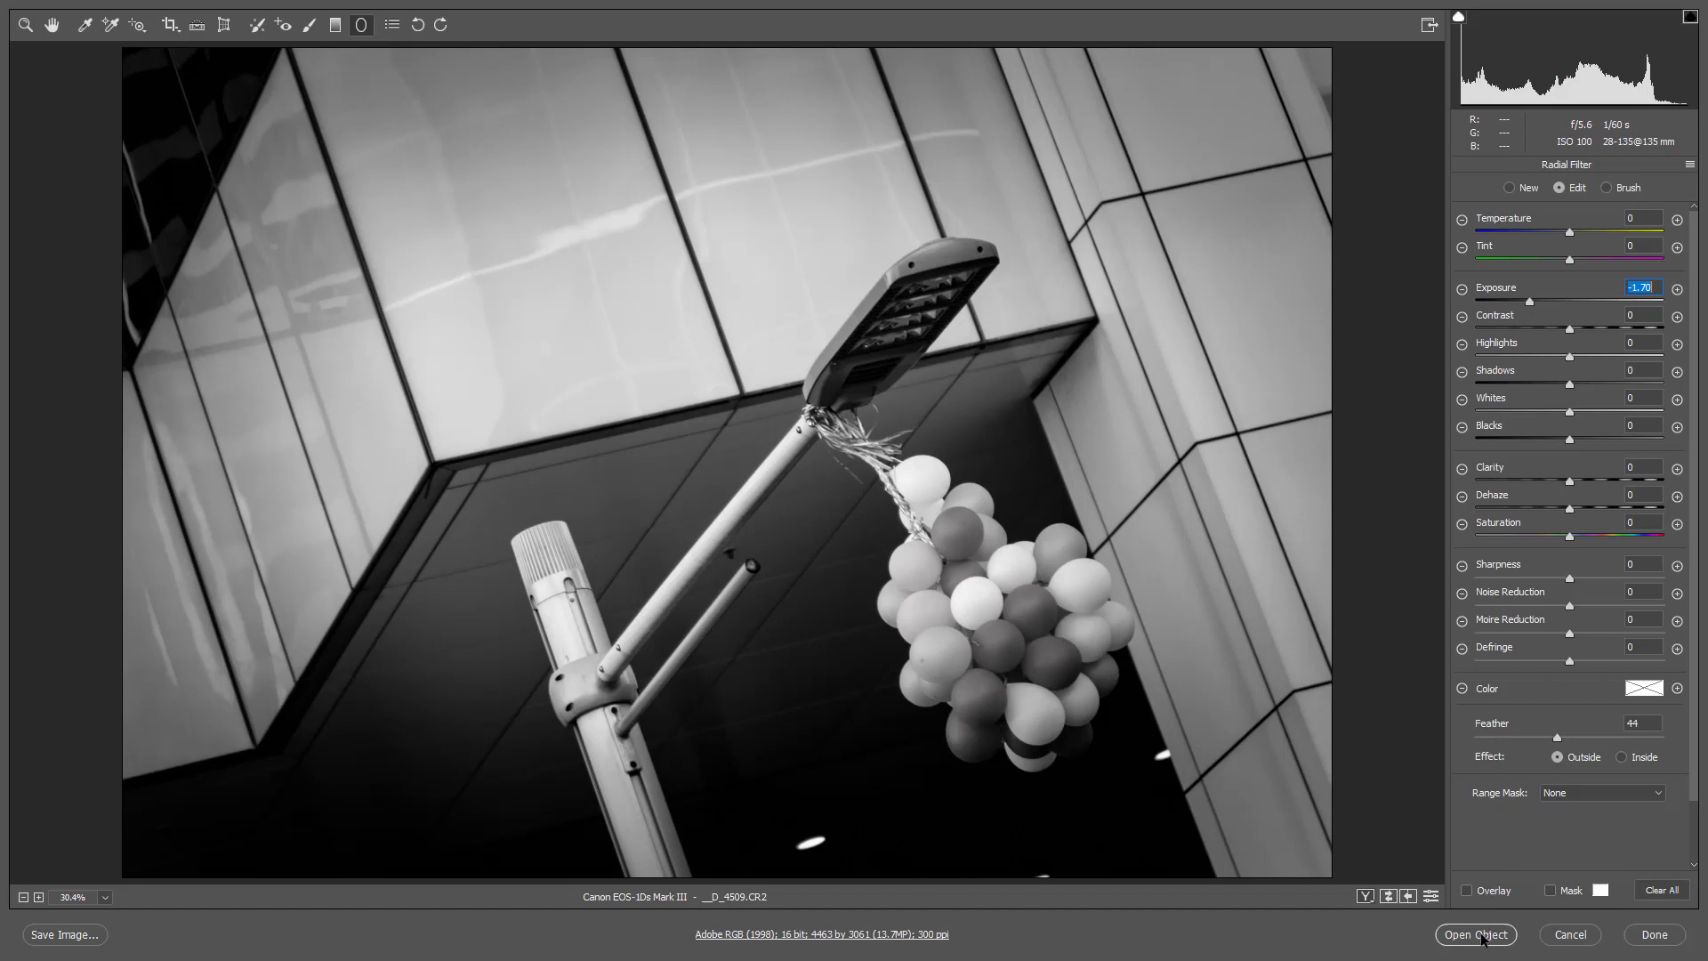
left_click(1477, 936)
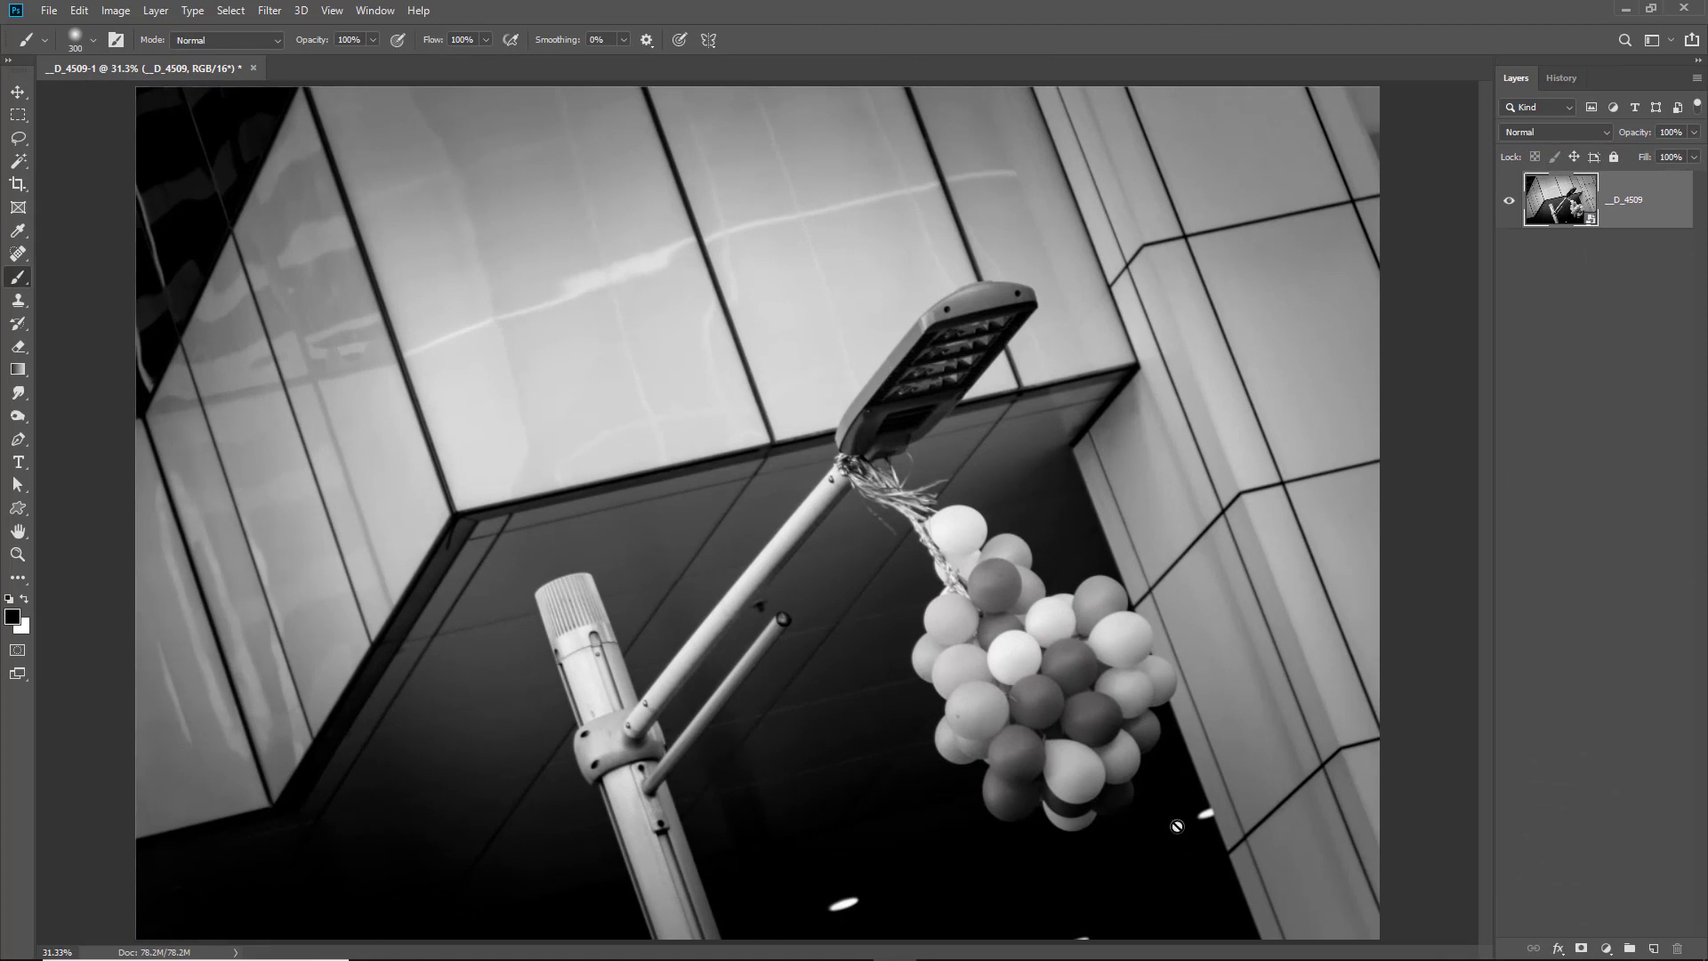
- Duplicate the __D_4509 layer as an independent new smart object via copy
mouse_move(1190, 771)
left_mouse_down()
mouse_move(1174, 849)
mouse_move(1221, 781)
left_mouse_up()
right_click(1658, 199)
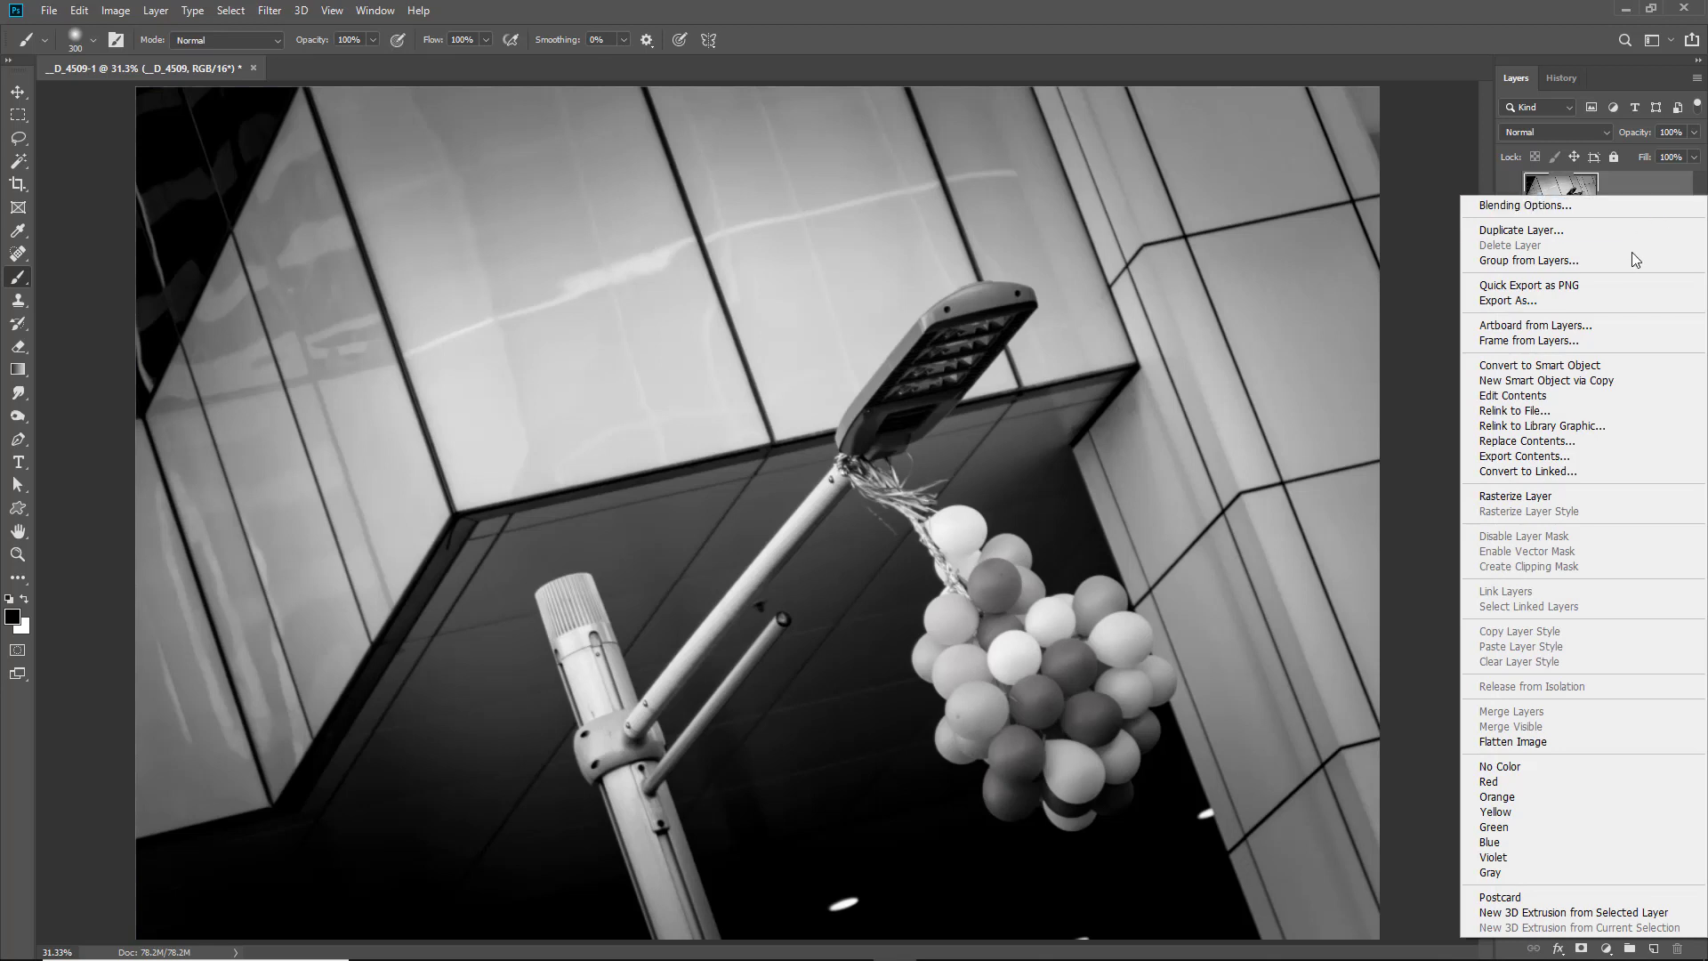
left_click(1564, 382)
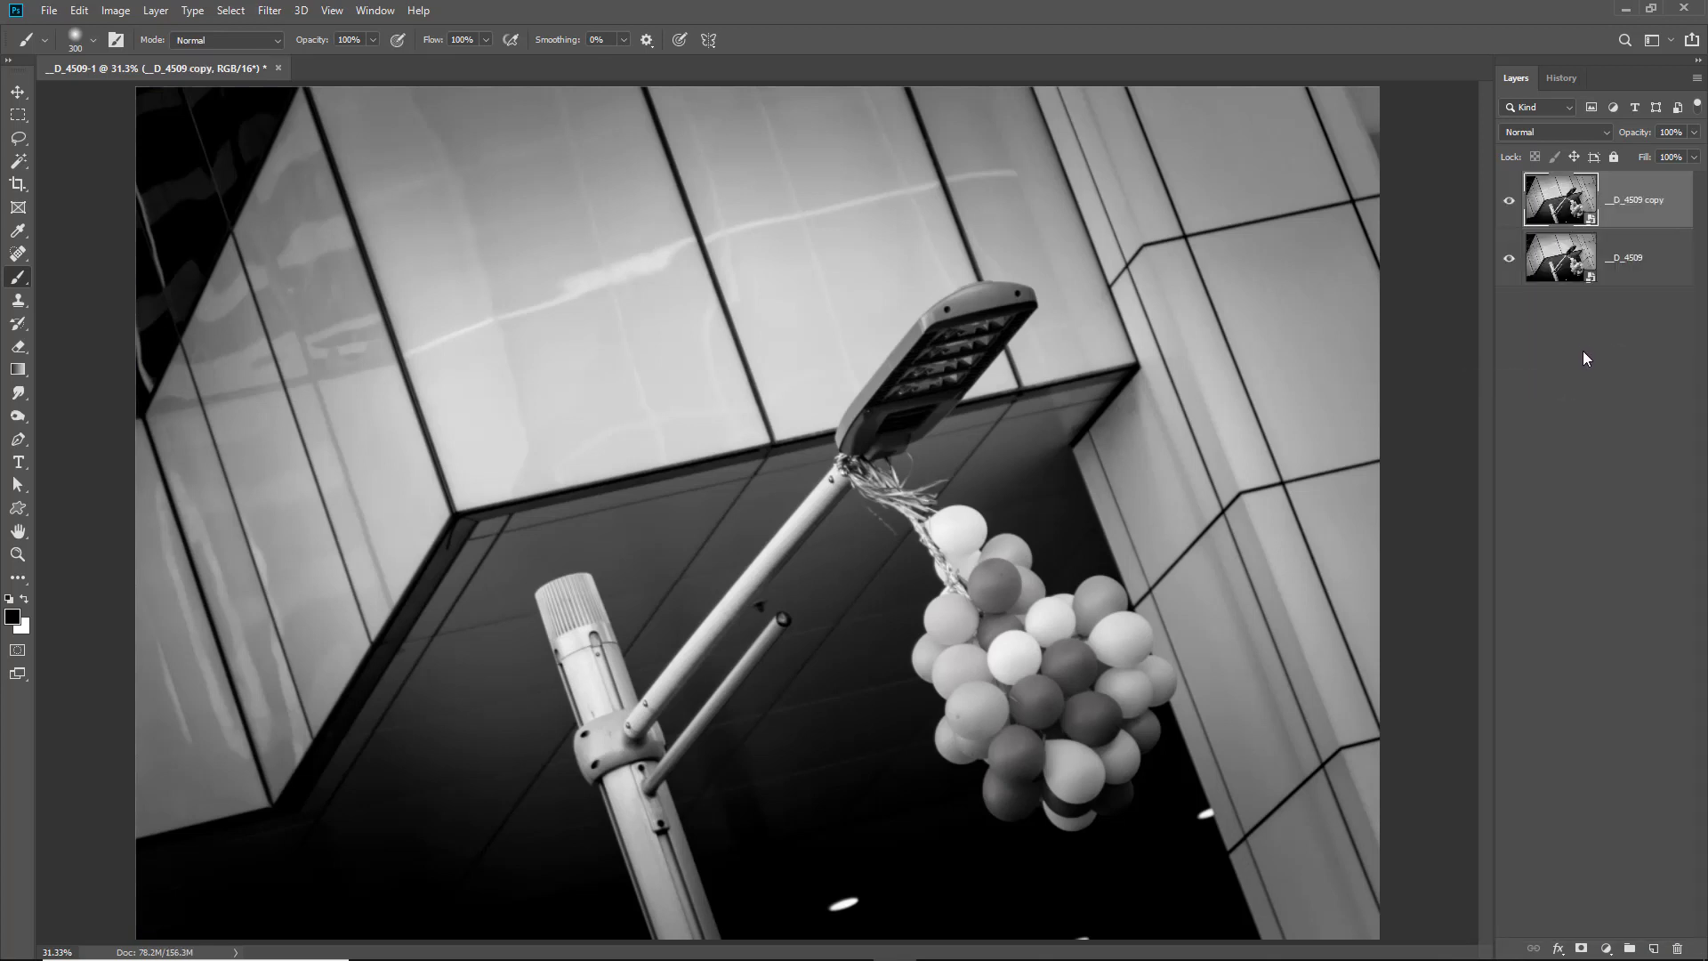
- Edit the lower __D_4509 smart object's raw settings: Saturation +2, Vibrance +28 and Exposure +0.15, and apply them
left_click(1619, 265)
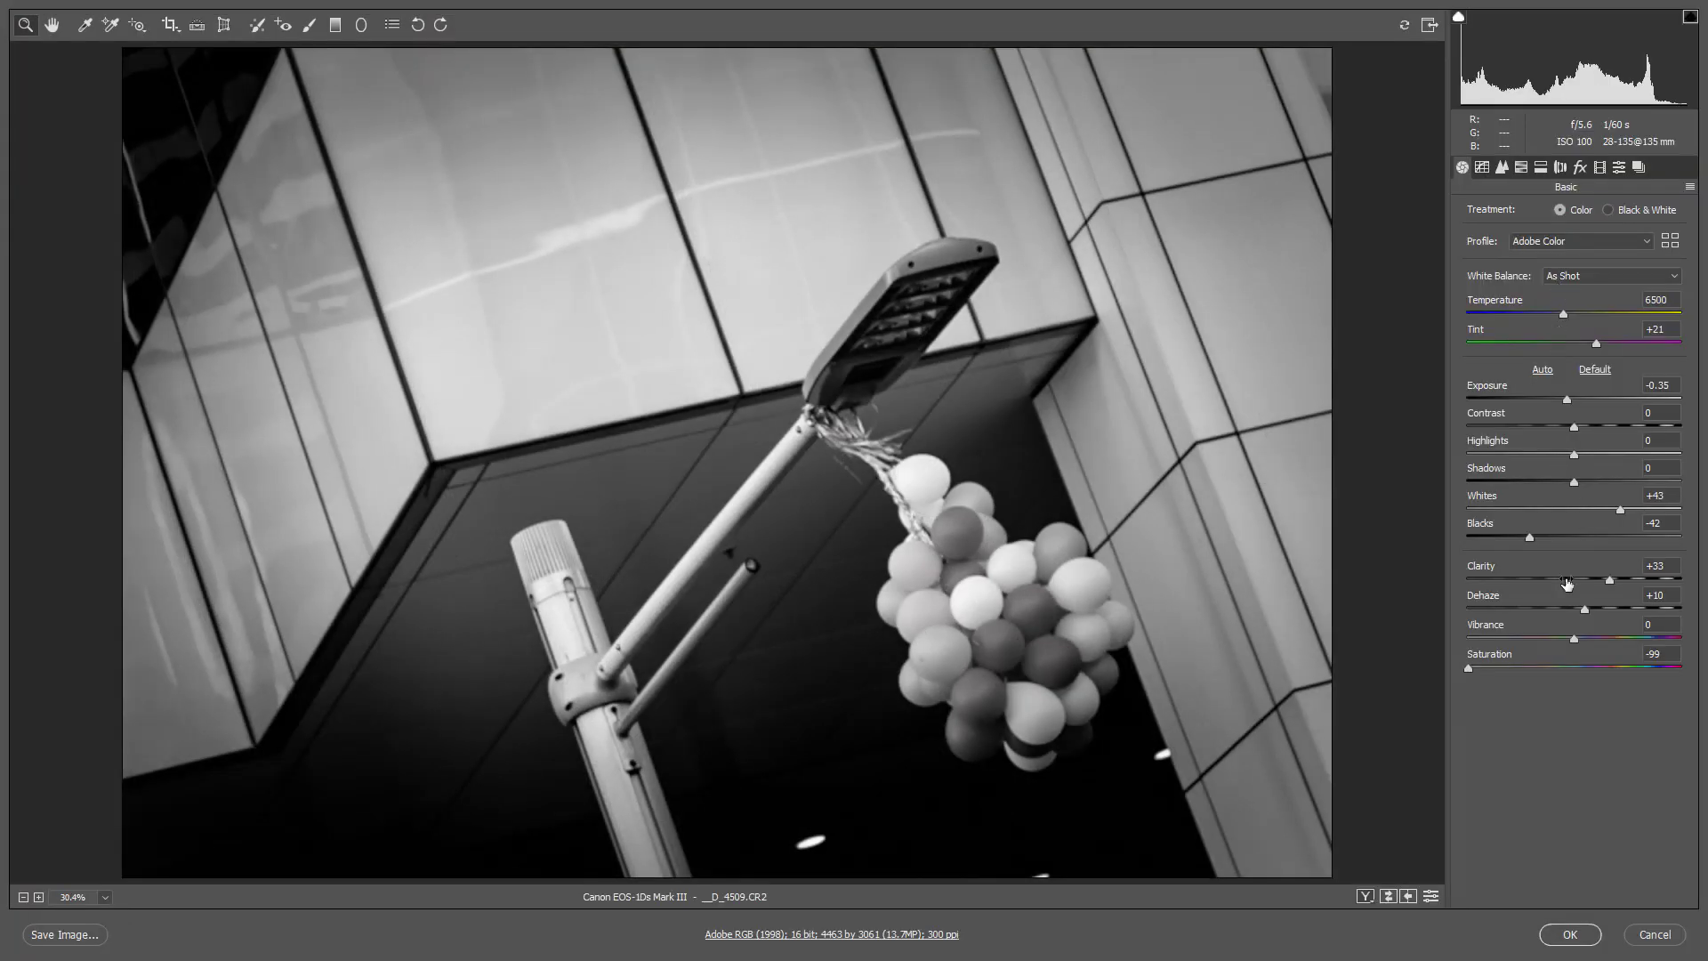
left_click(1572, 667)
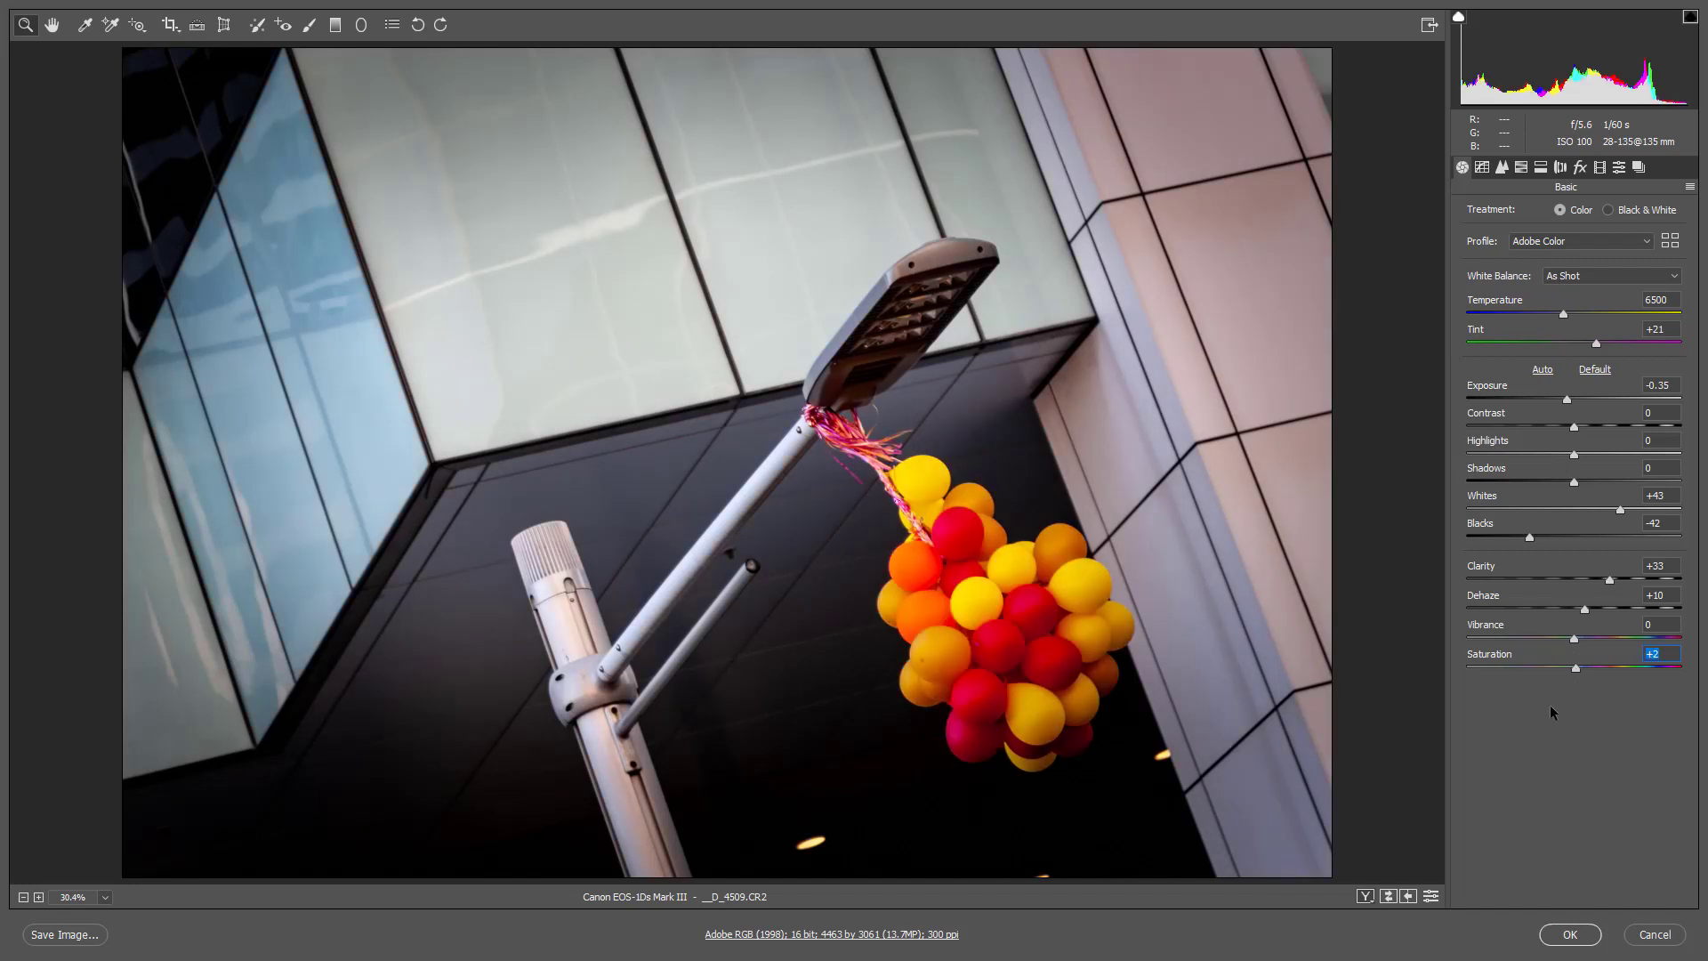
left_click(1605, 638)
left_click(1576, 400)
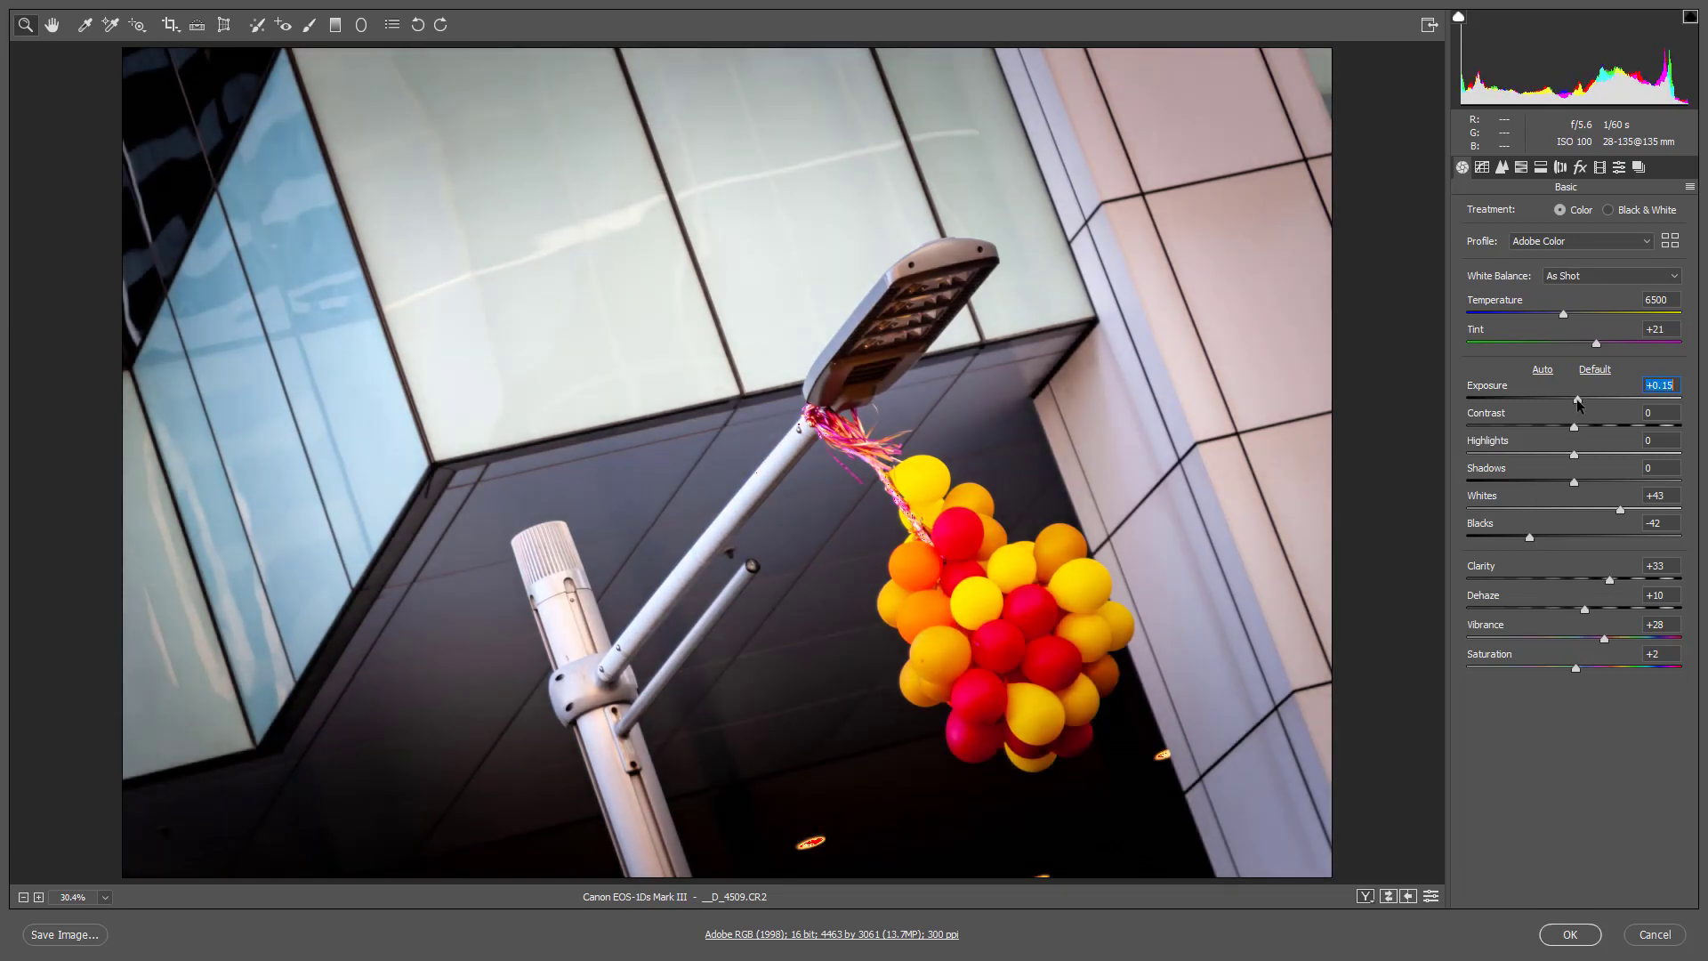
mouse_move(1577, 400)
left_mouse_down()
mouse_move(1598, 406)
mouse_move(1577, 417)
left_mouse_up()
left_click(1569, 935)
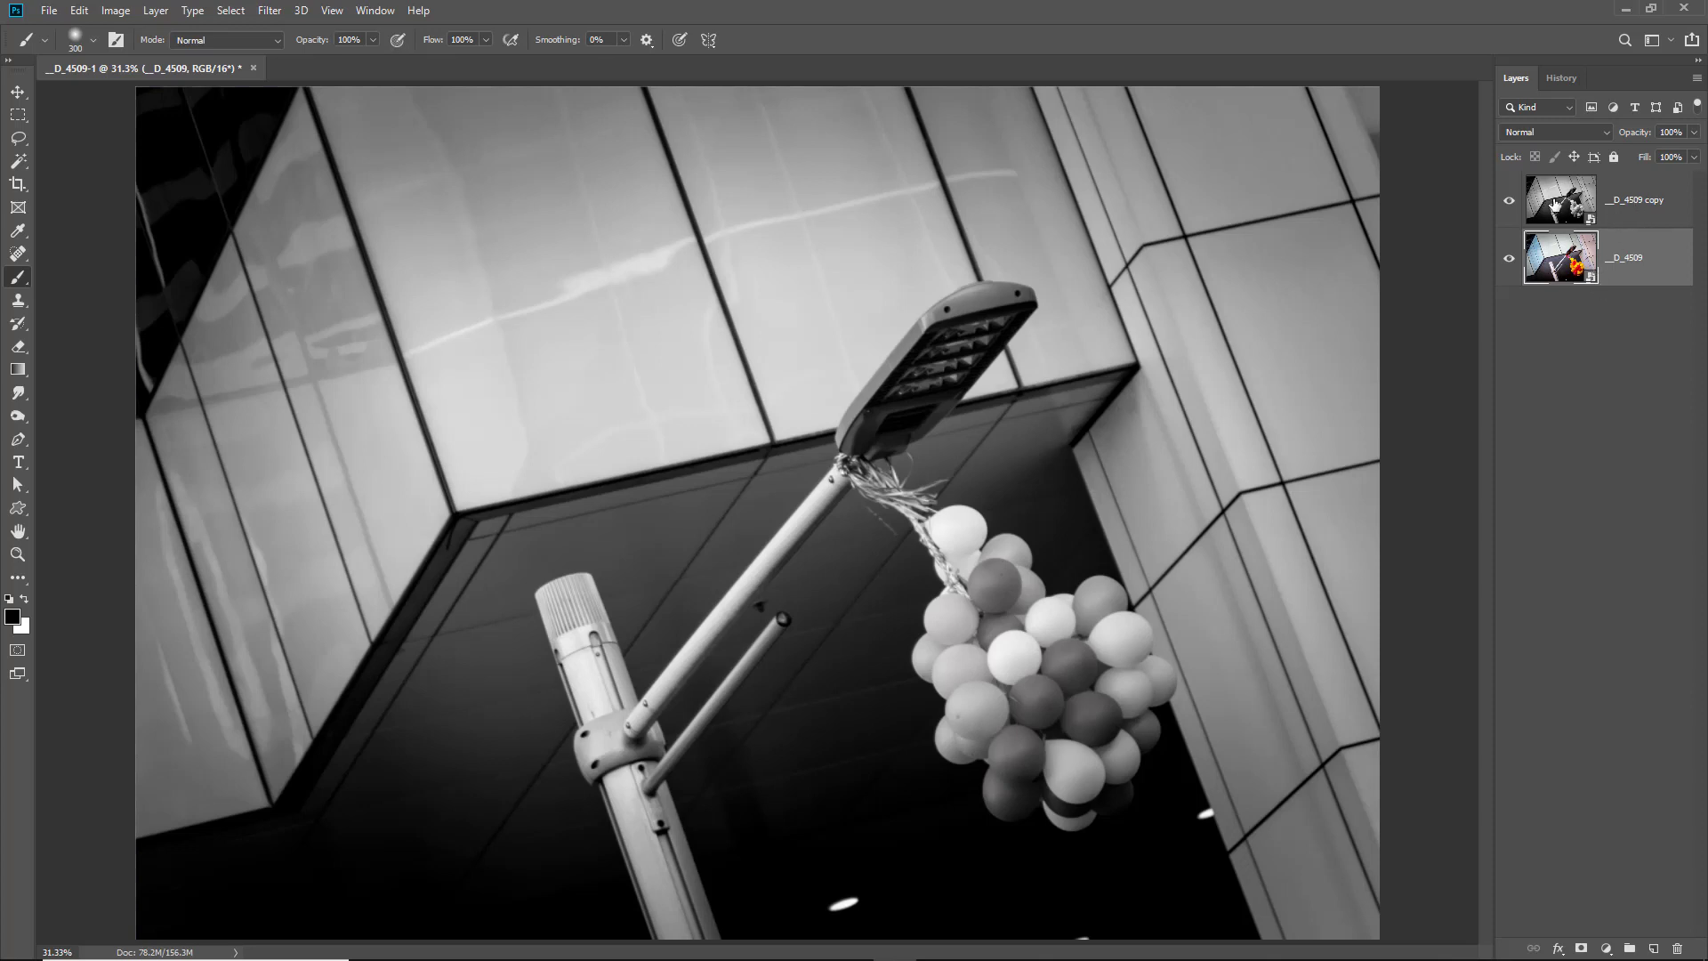
- Add a white layer mask to the black-and-white __D_4509 copy layer
left_click(1558, 197)
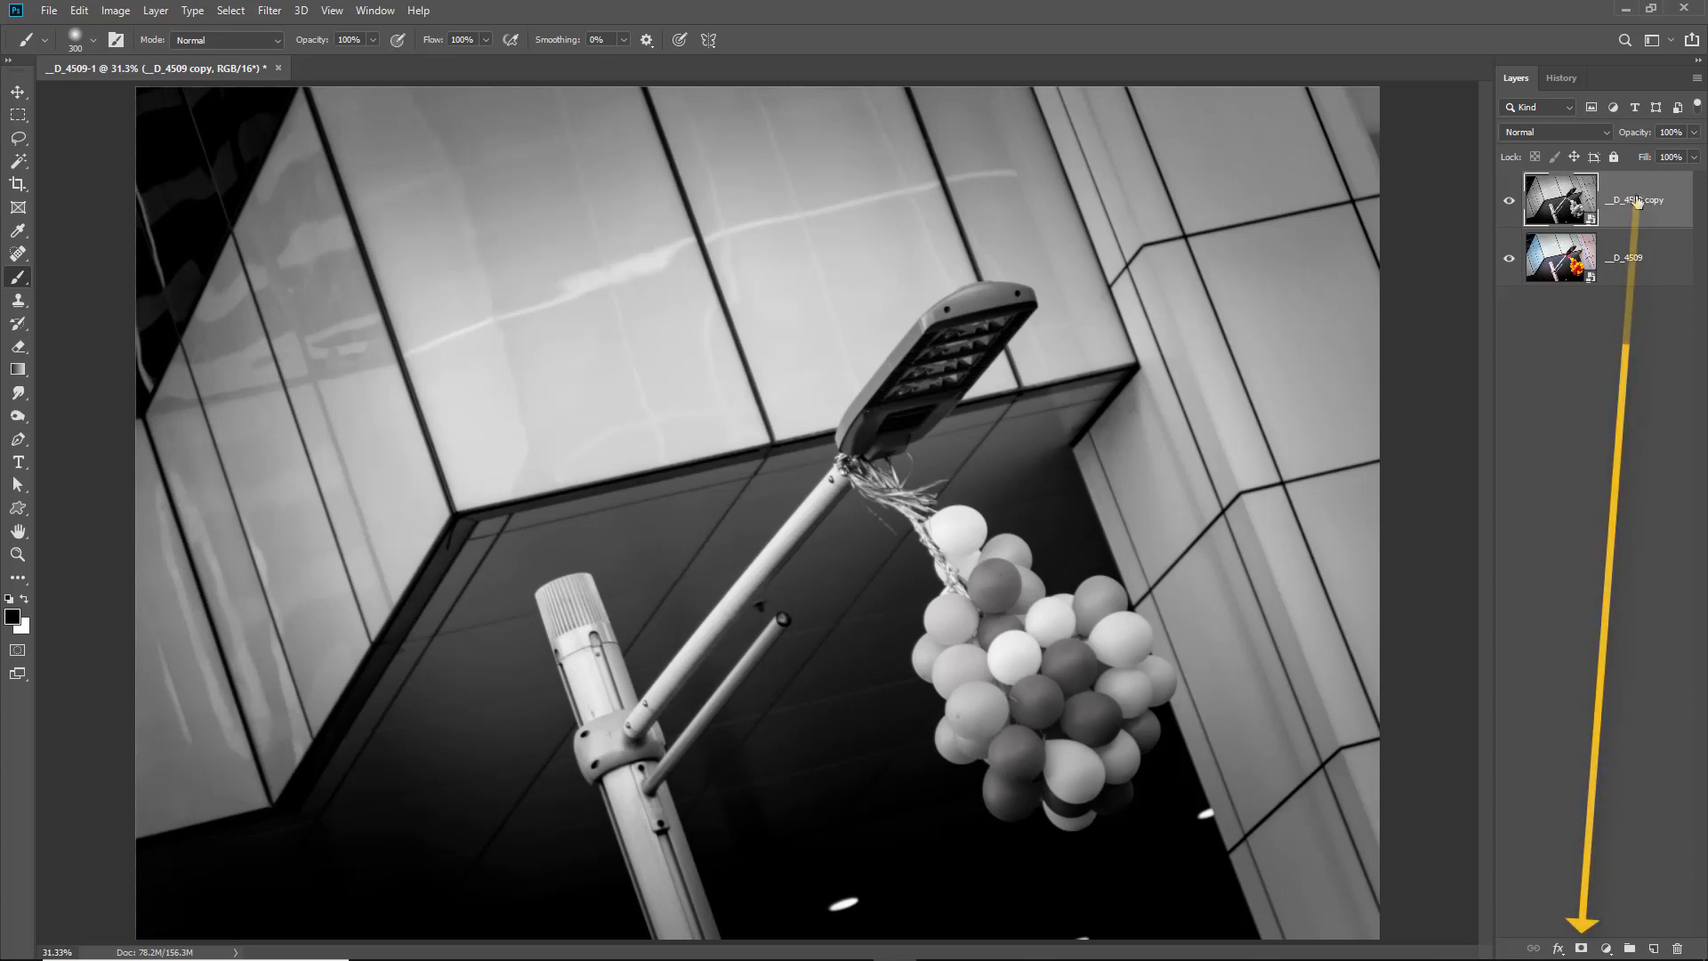
left_click(1581, 949)
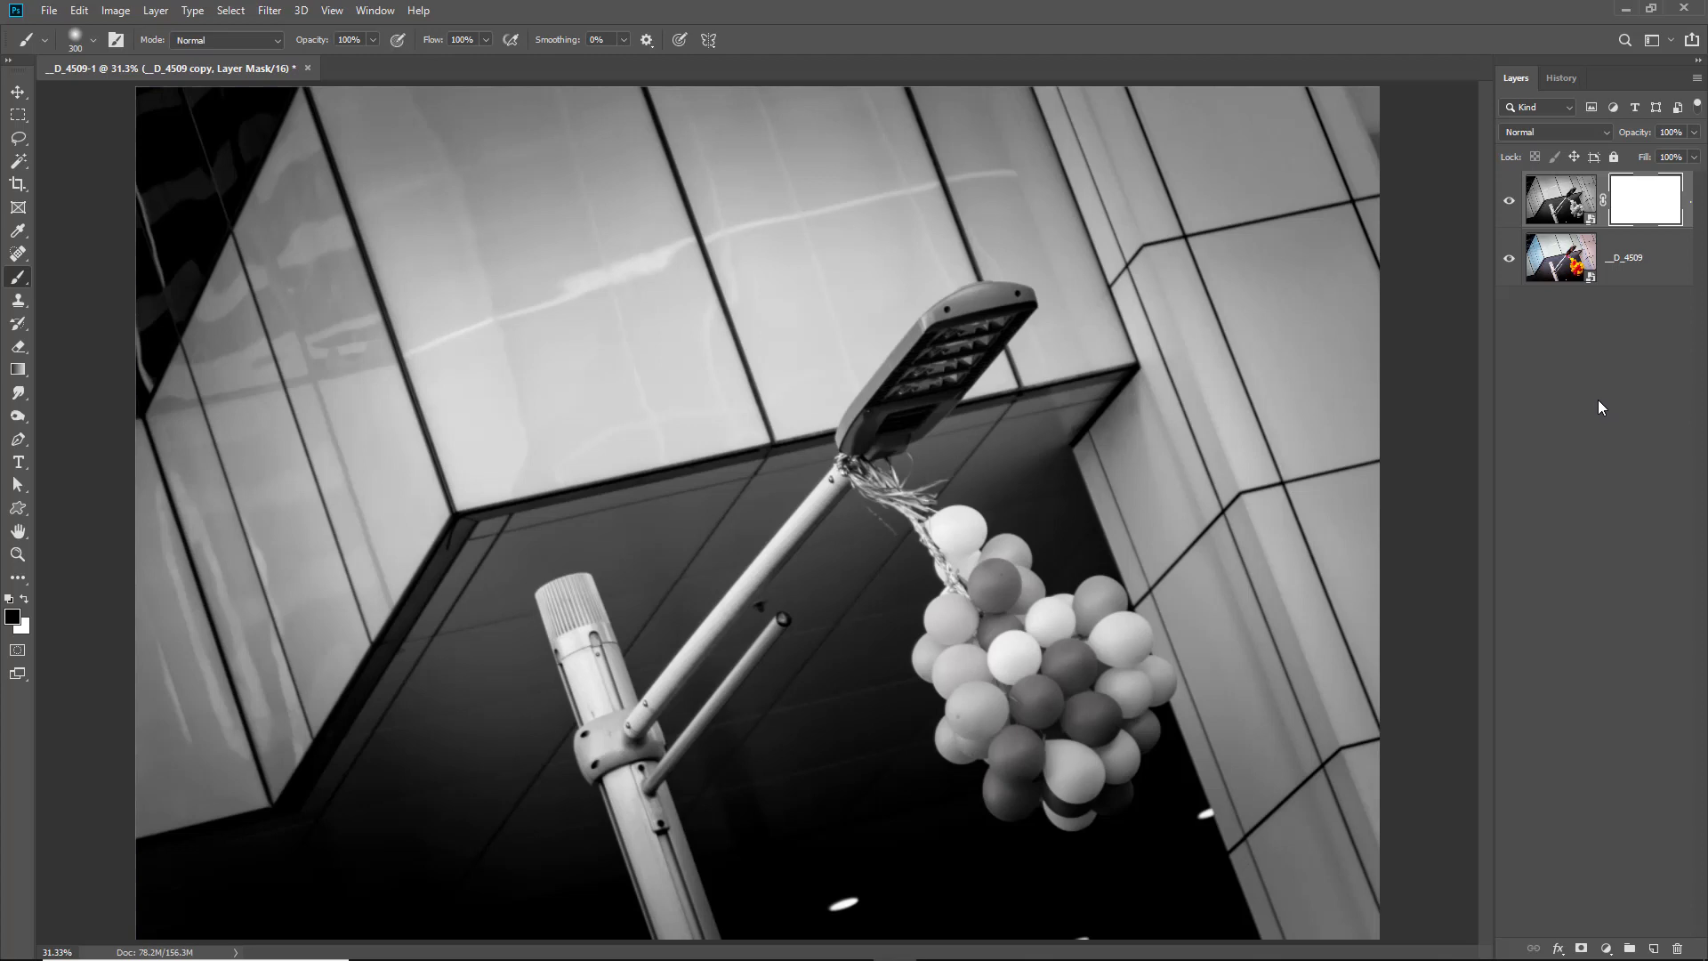
- Using a black brush at size 10, dab the copy layer's mask at the edge of the upper-right balloon in the bunch
key("w")
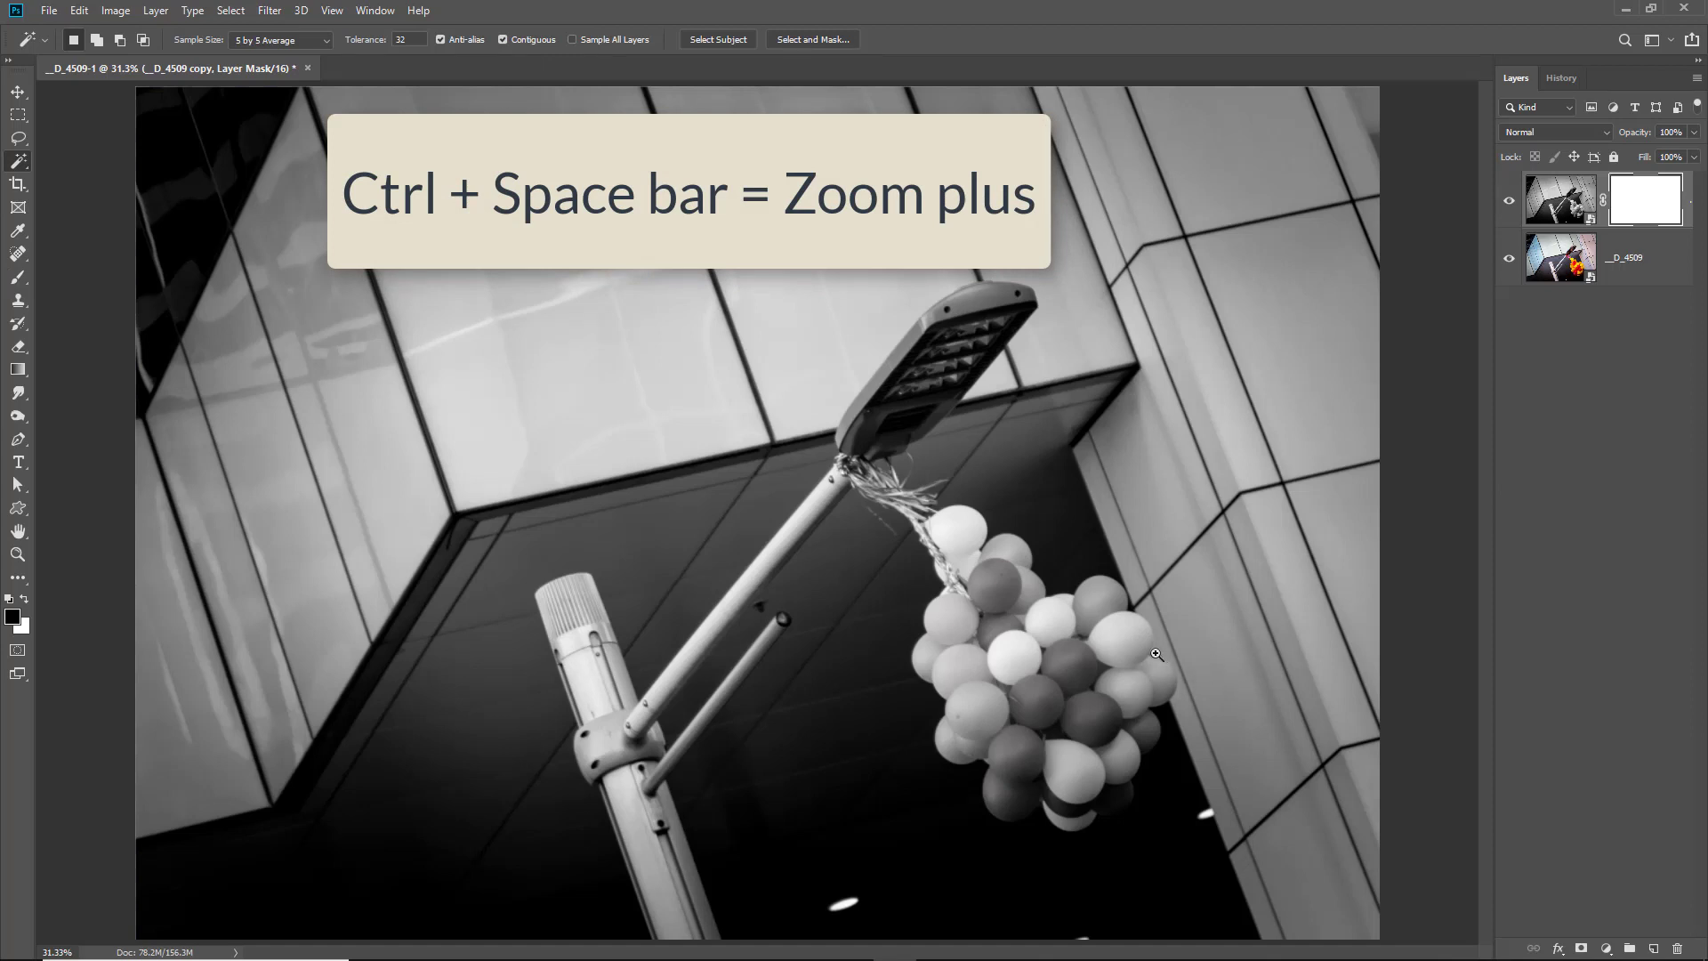
left_click_drag(1043, 578, 1150, 733)
left_click(849, 640)
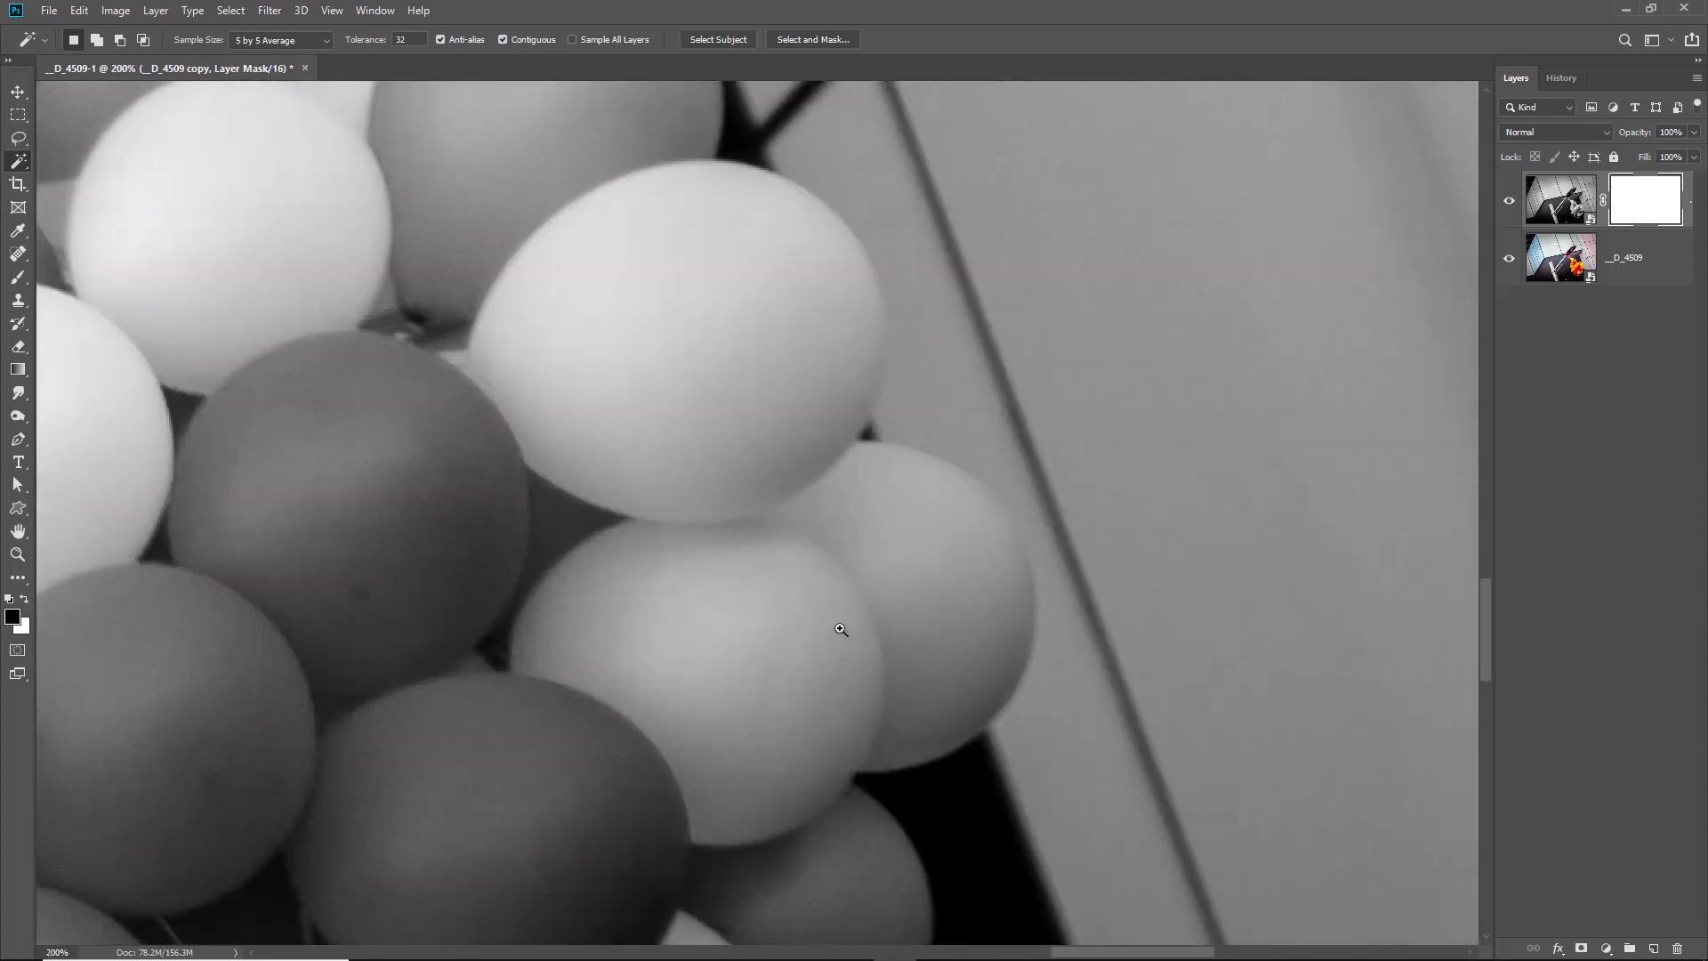
key("space")
left_click_drag(686, 579, 900, 789)
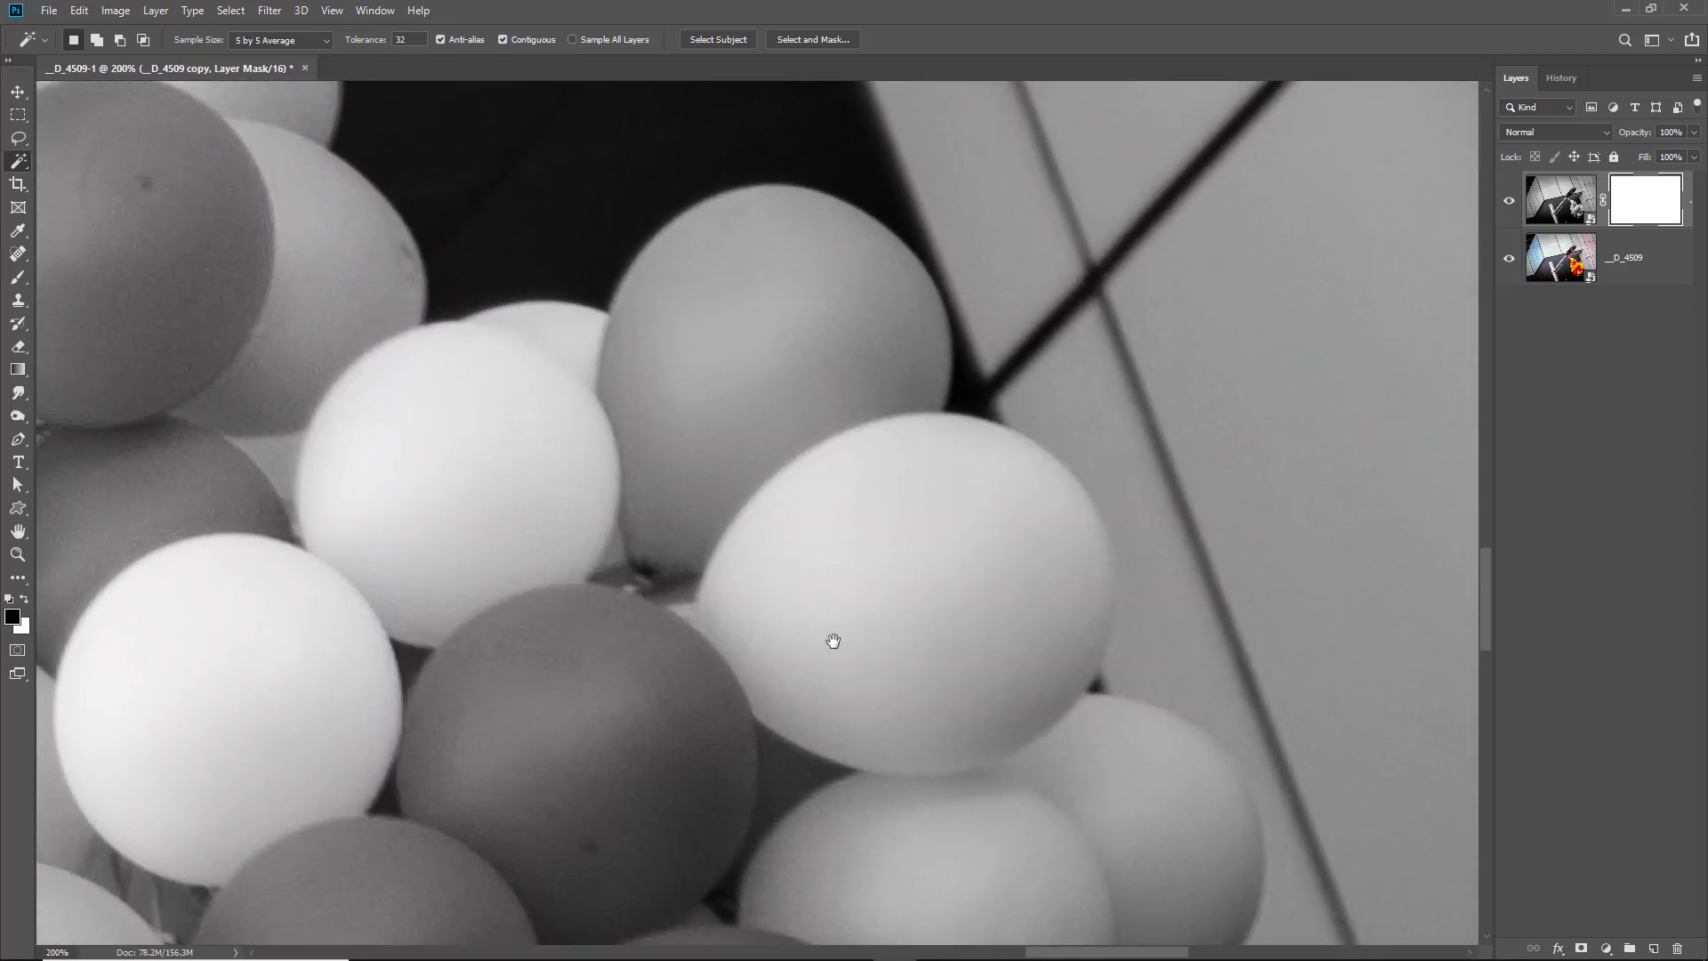
left_click_drag(831, 641, 819, 747)
left_click(845, 587, "ctrl")
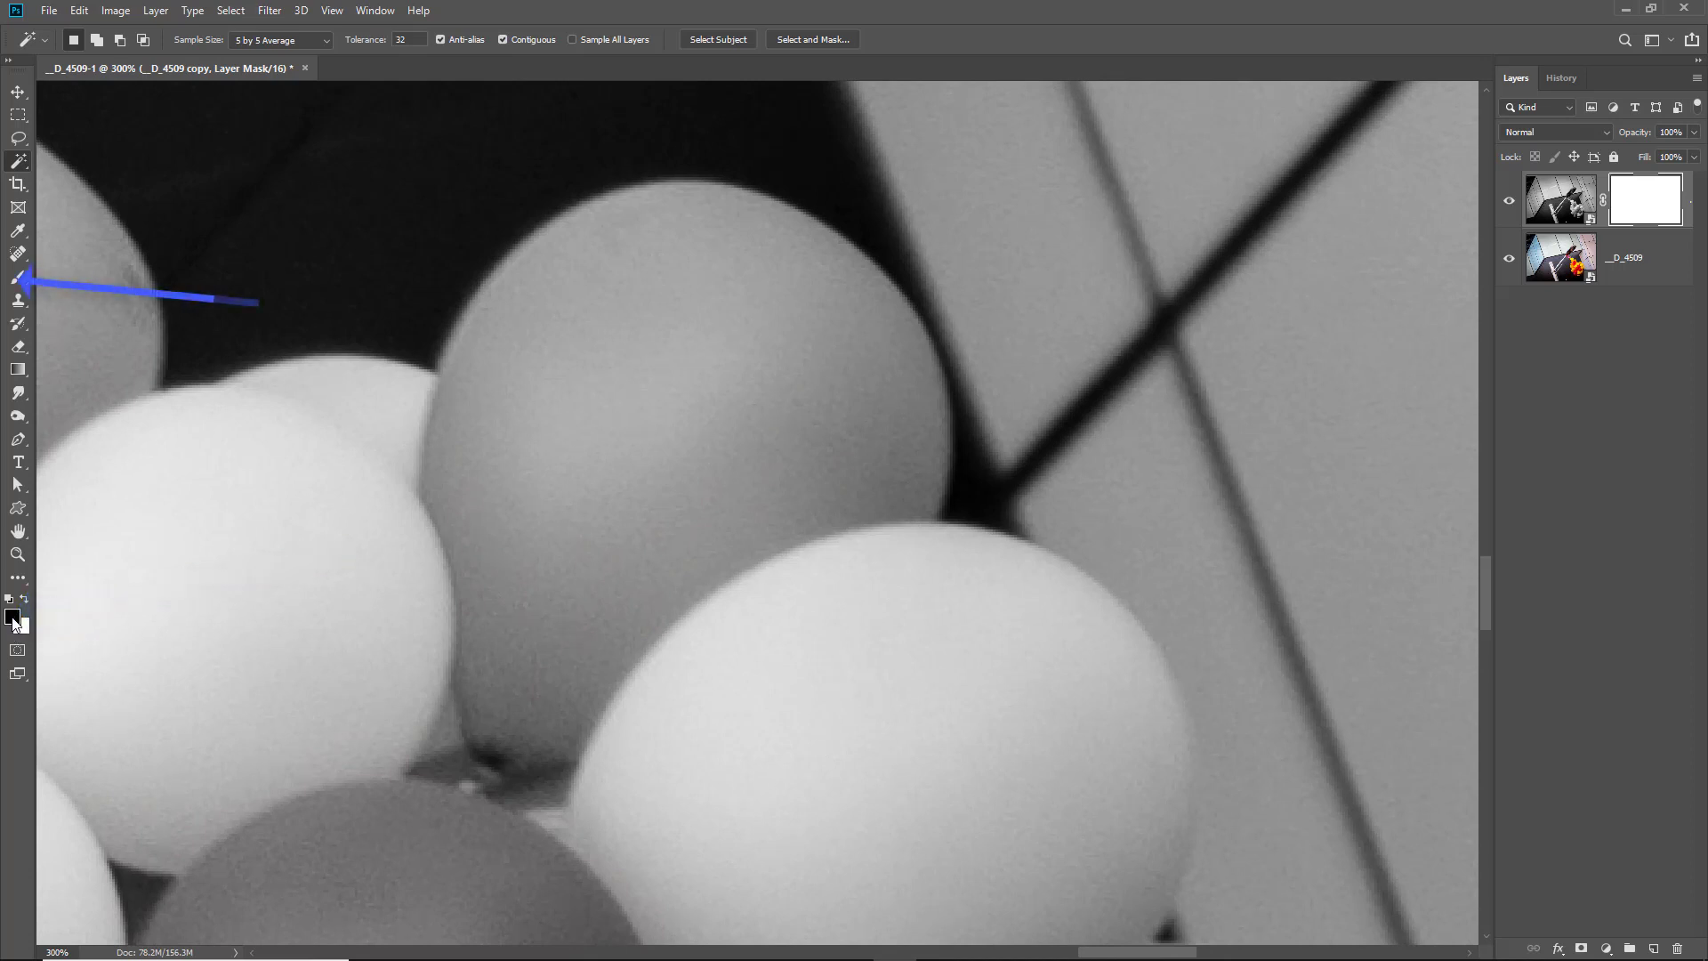
left_click_drag(23, 281, 62, 276)
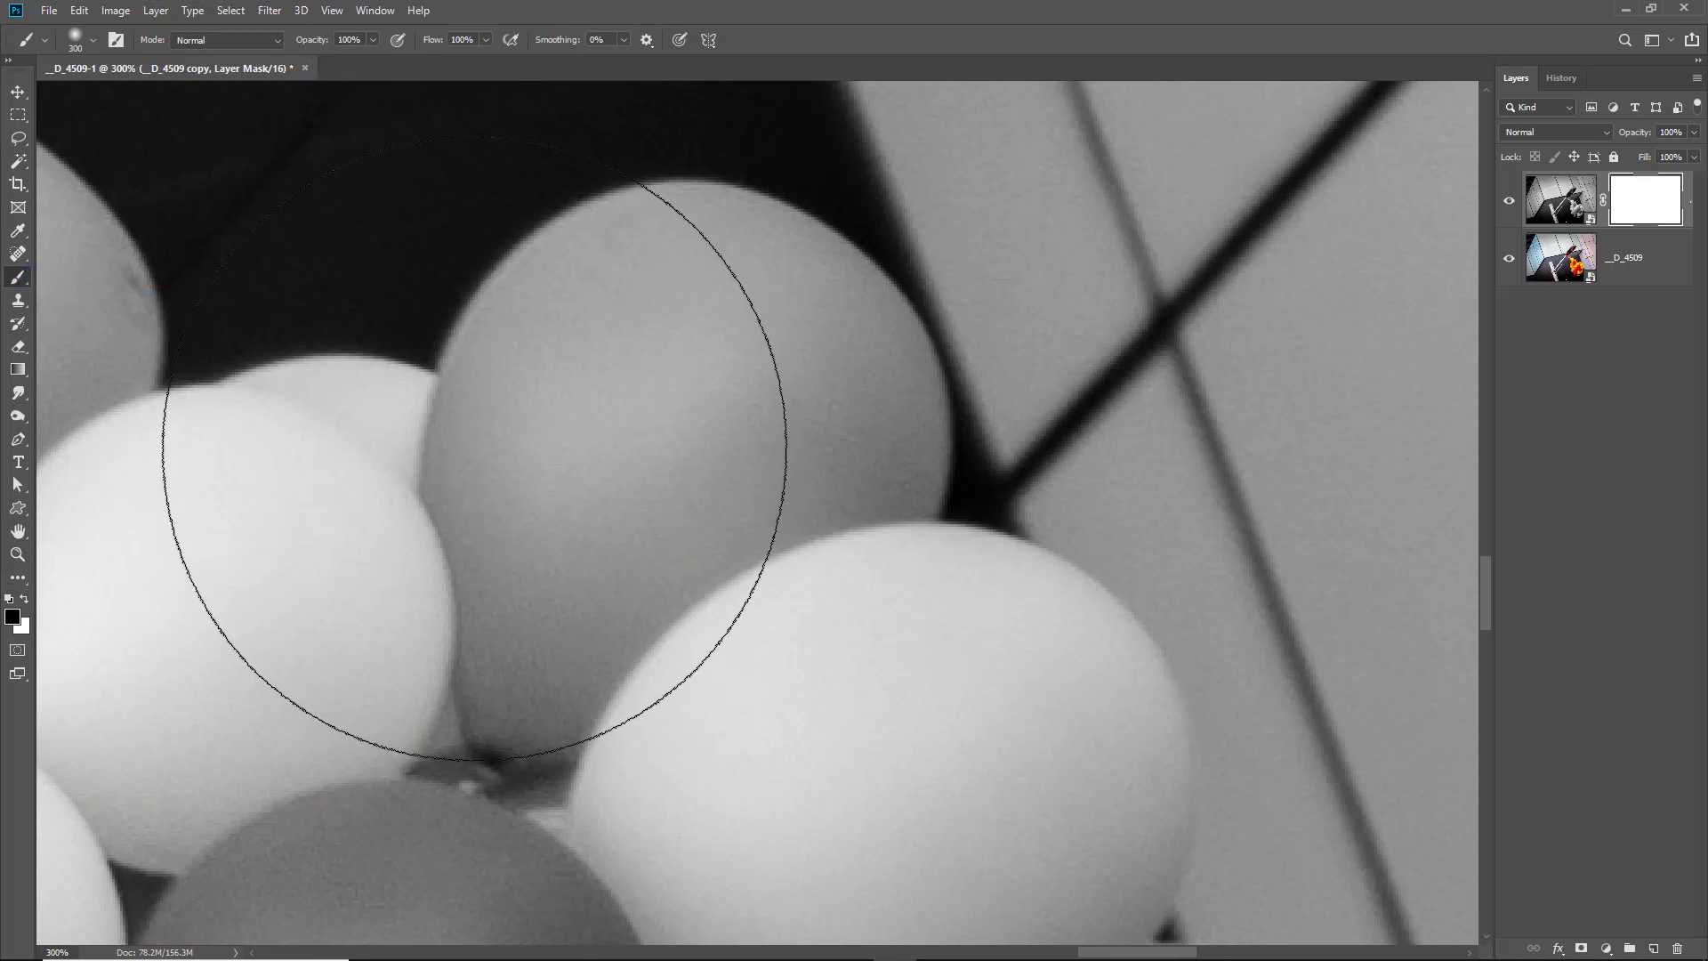
key("bracketleft")
key("bracketleft")
key("bracketleft")
key("bracketleft")
key("bracketleft")
key("bracketleft")
key("bracketleft")
key("bracketleft")
key("bracketleft")
key("bracketleft")
key("bracketleft")
key("bracketleft")
key("bracketleft")
key("bracketleft")
key("bracketleft")
key("bracketleft")
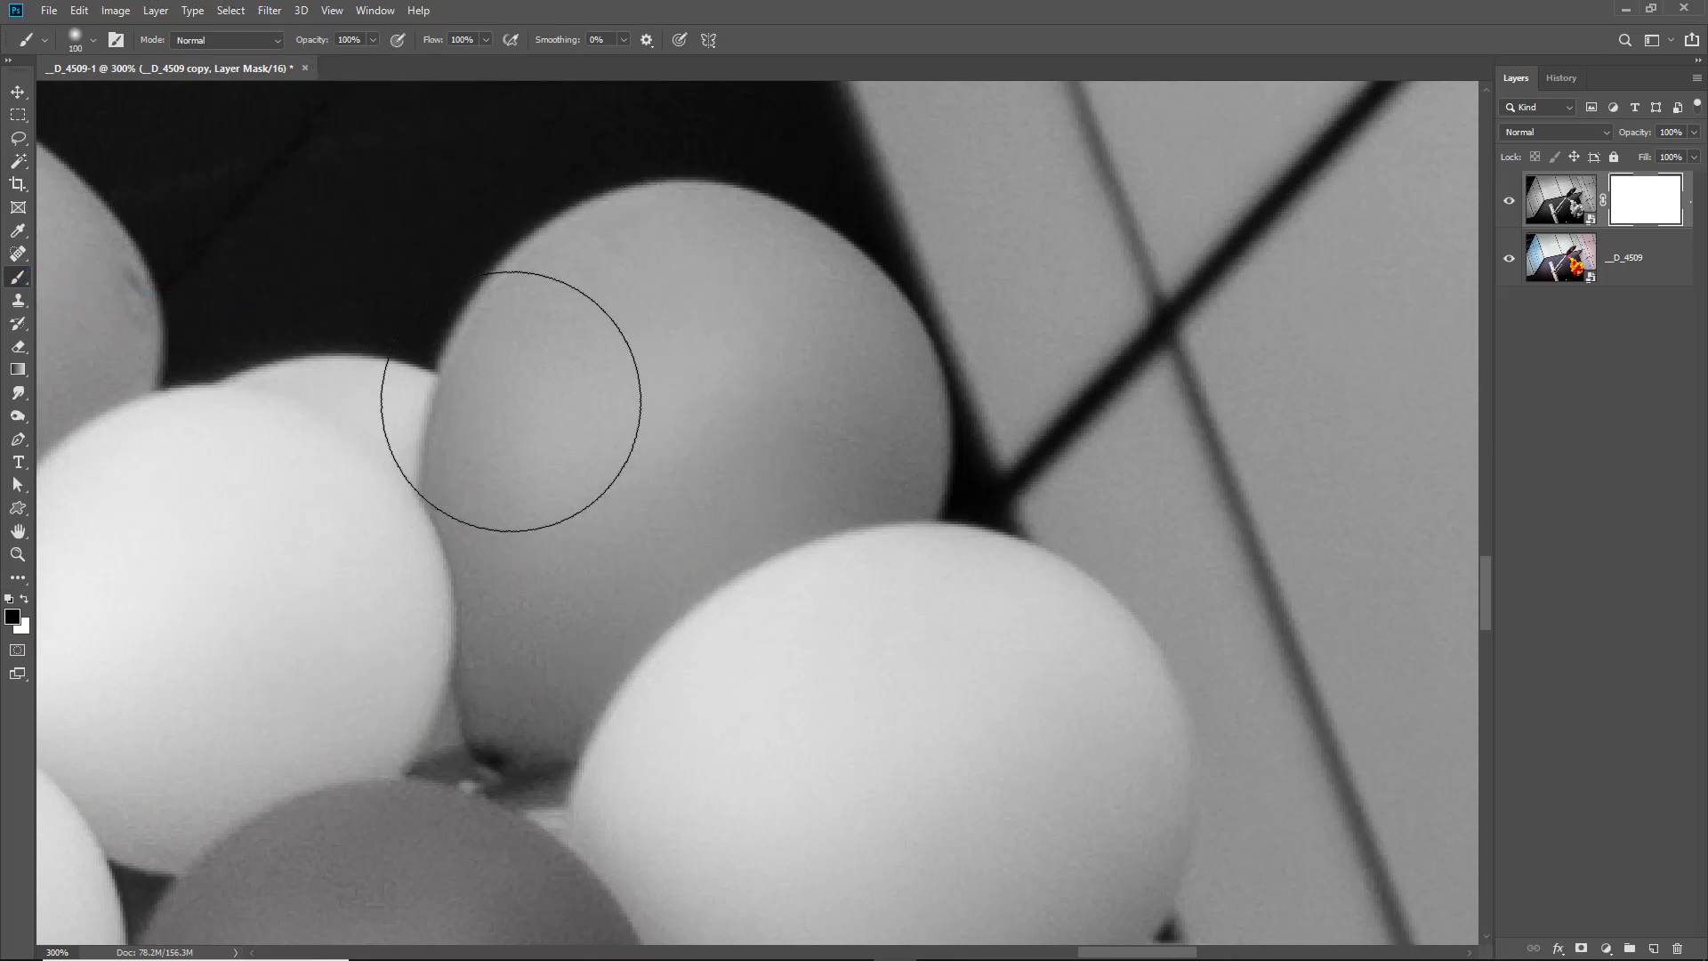
key("bracketleft")
key("bracketleft")
key("bracketleft")
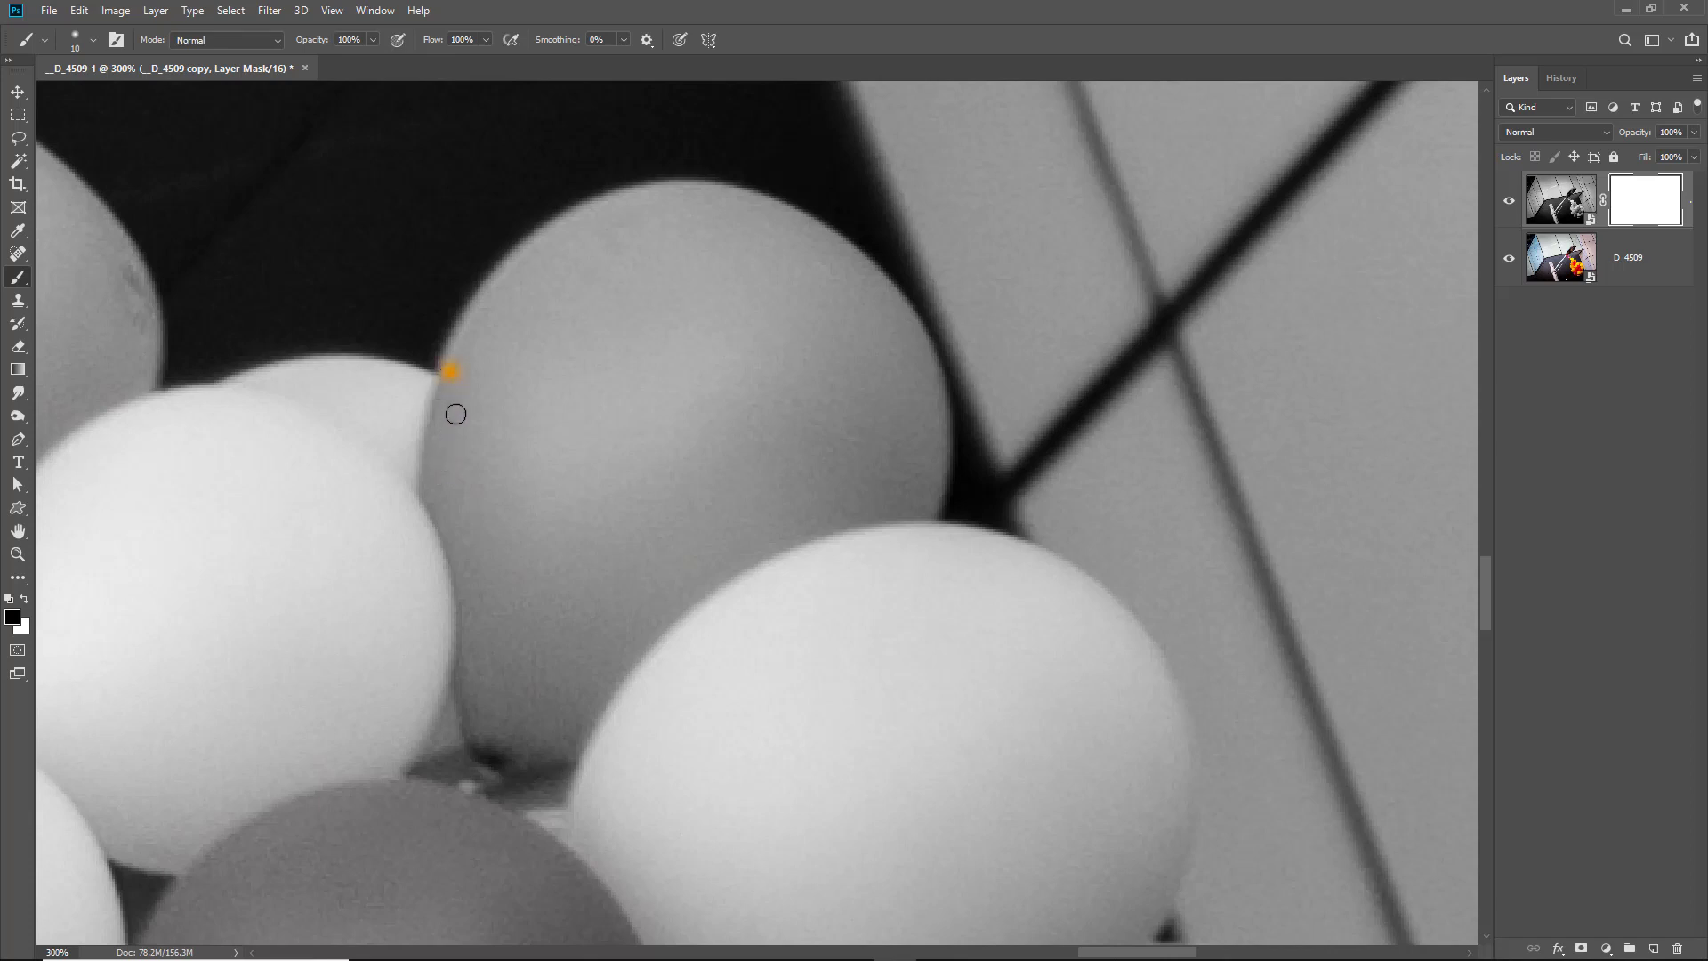
left_click(449, 382)
left_click(449, 377)
- Display the copy layer's mask on its own, and return to the normal image view
left_click(1643, 202, "alt")
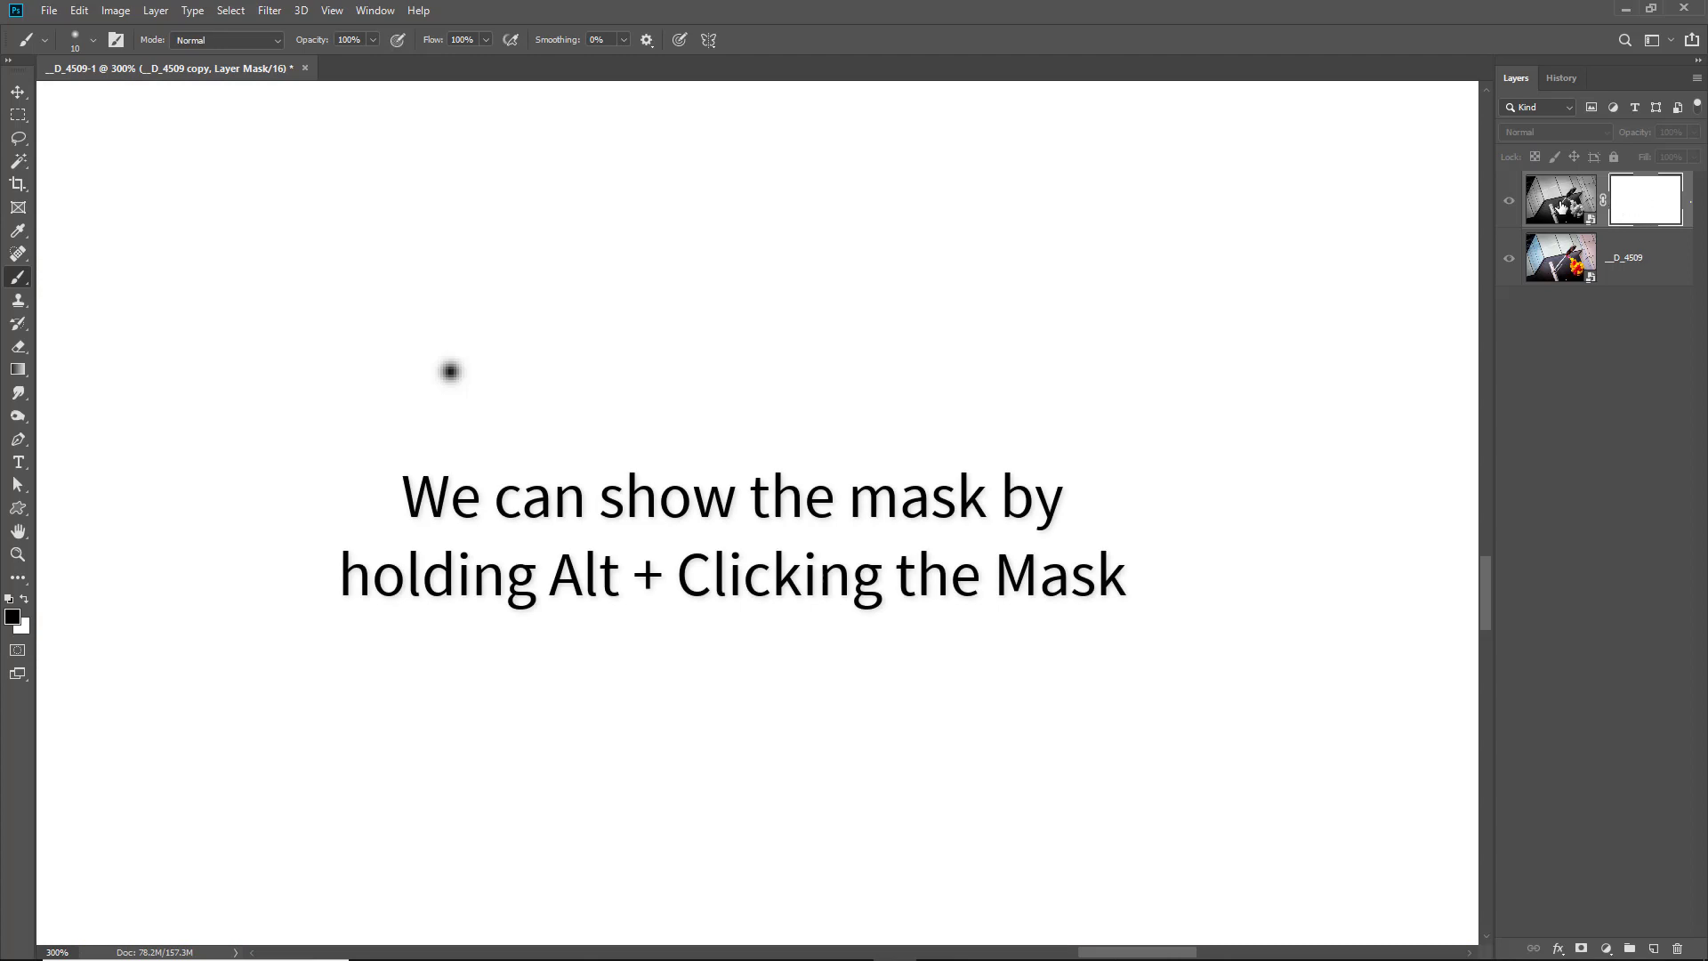
left_click(1509, 204)
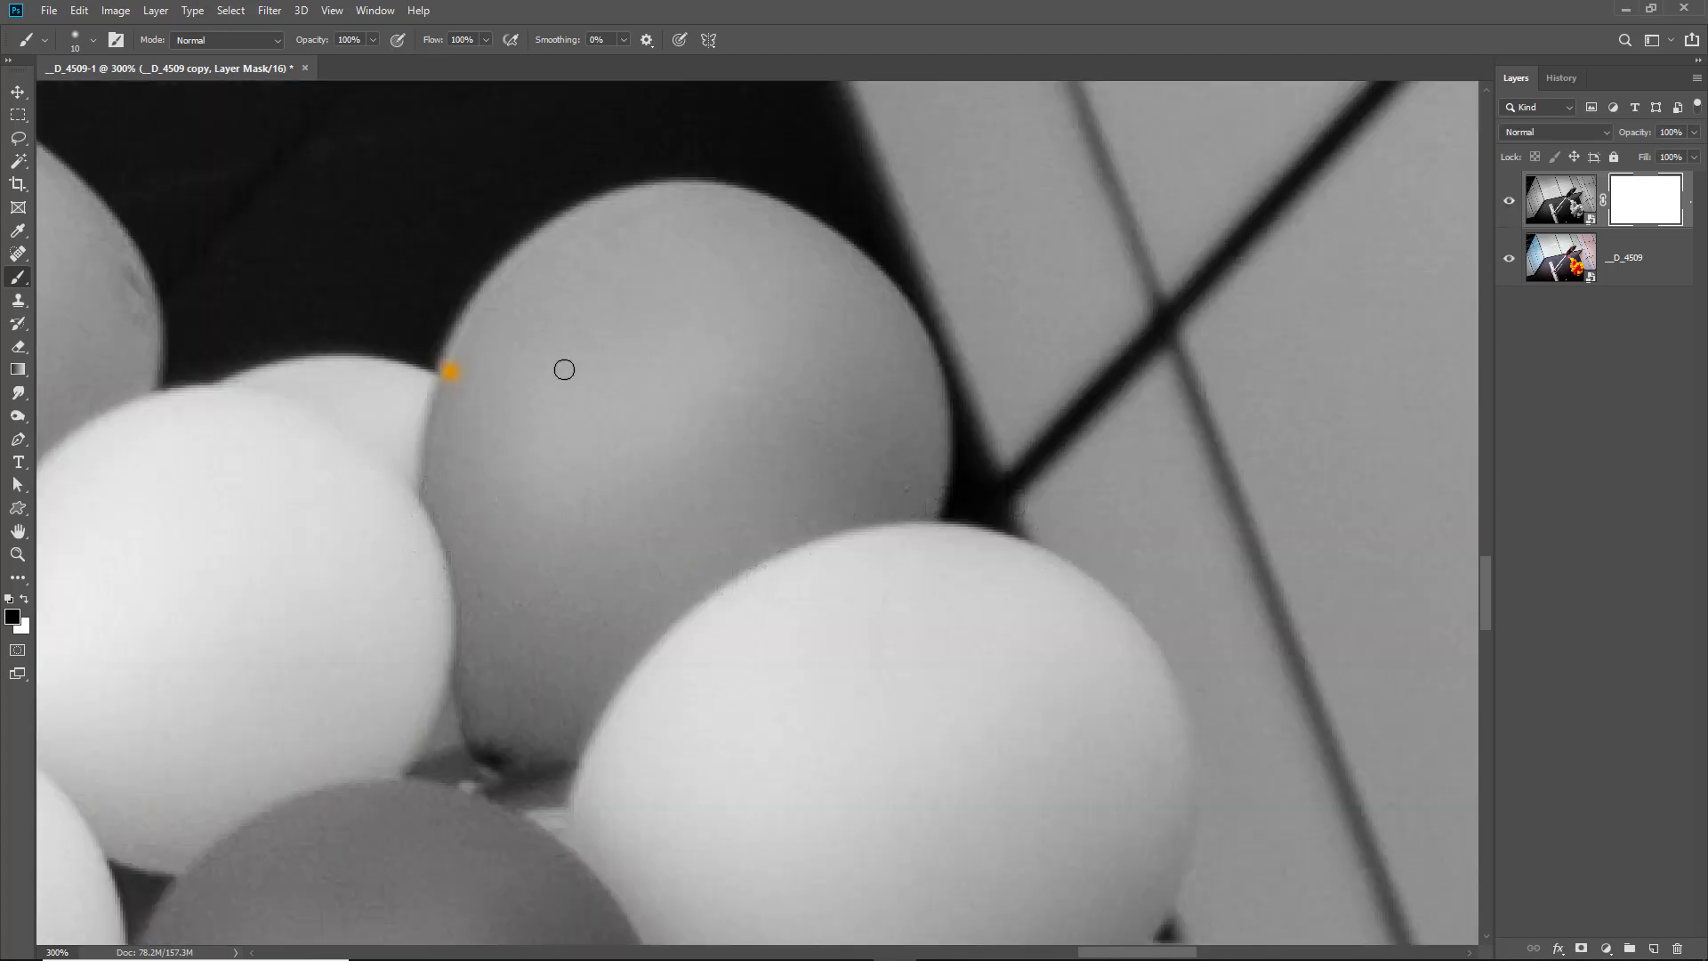
- Paint black on the mask along the upper-right balloon's outer edge, continuing onto the top of the balloon below it
left_click(452, 374)
mouse_move(452, 378)
left_mouse_down()
mouse_move(499, 279)
mouse_move(606, 205)
mouse_move(716, 187)
mouse_move(840, 249)
left_mouse_up()
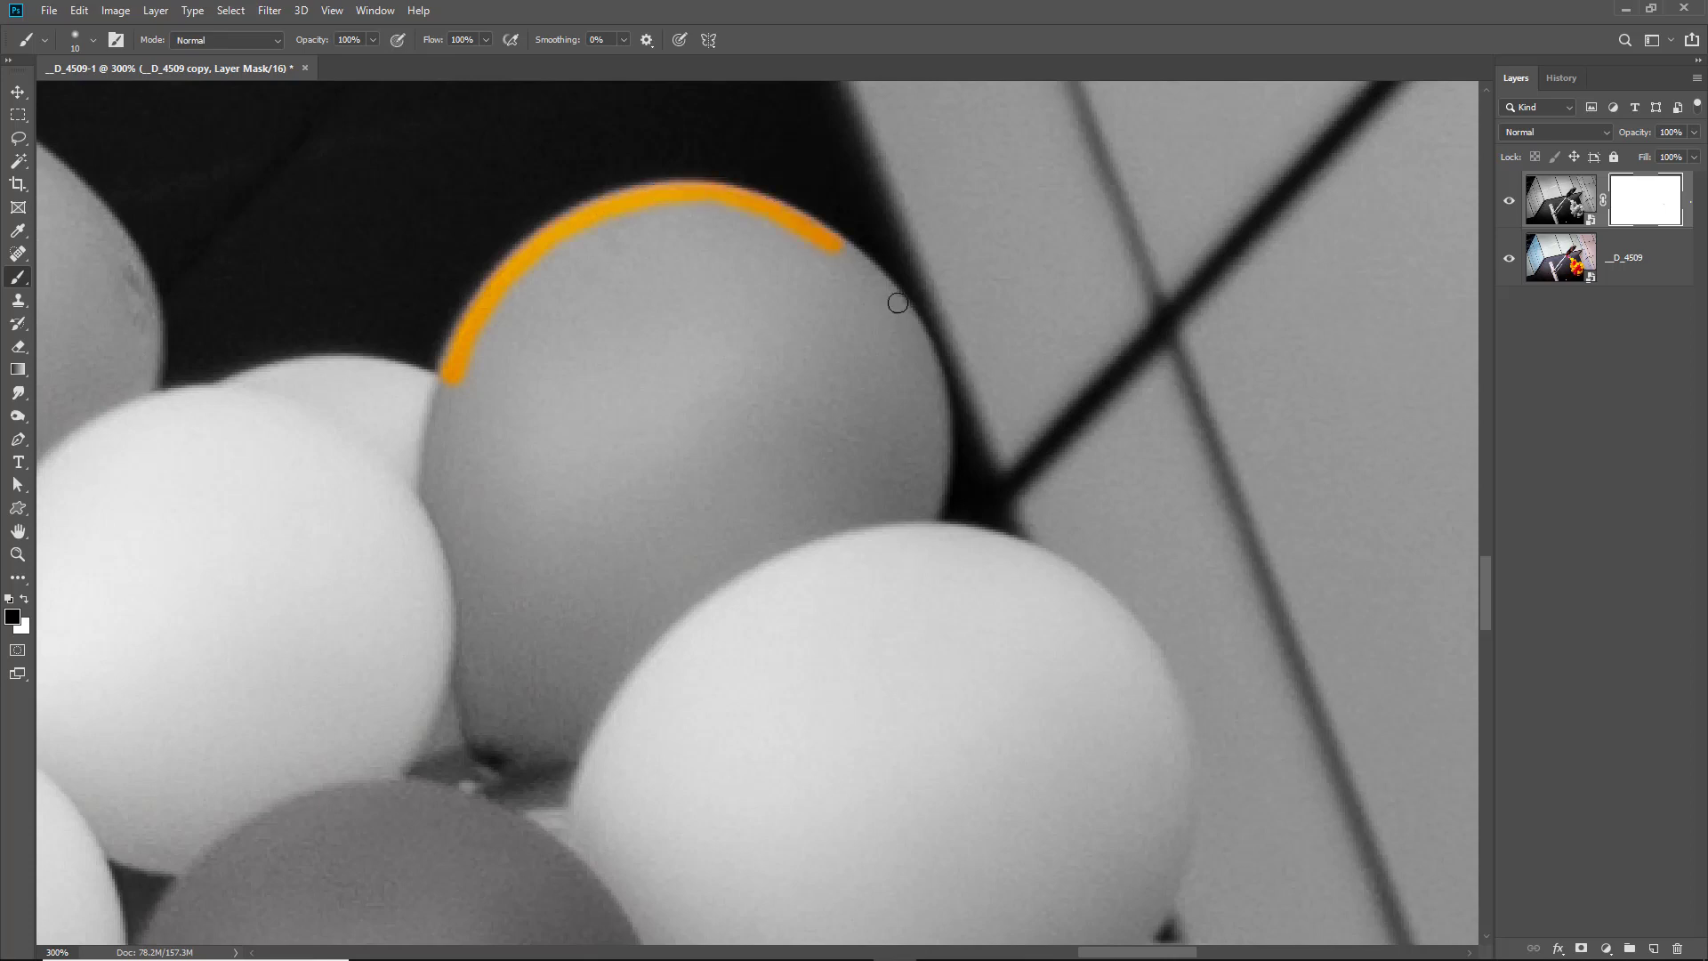
mouse_move(898, 303)
left_mouse_down()
mouse_move(945, 419)
mouse_move(921, 532)
mouse_move(987, 569)
mouse_move(967, 538)
mouse_move(1053, 574)
mouse_move(1044, 560)
mouse_move(1094, 595)
left_mouse_up()
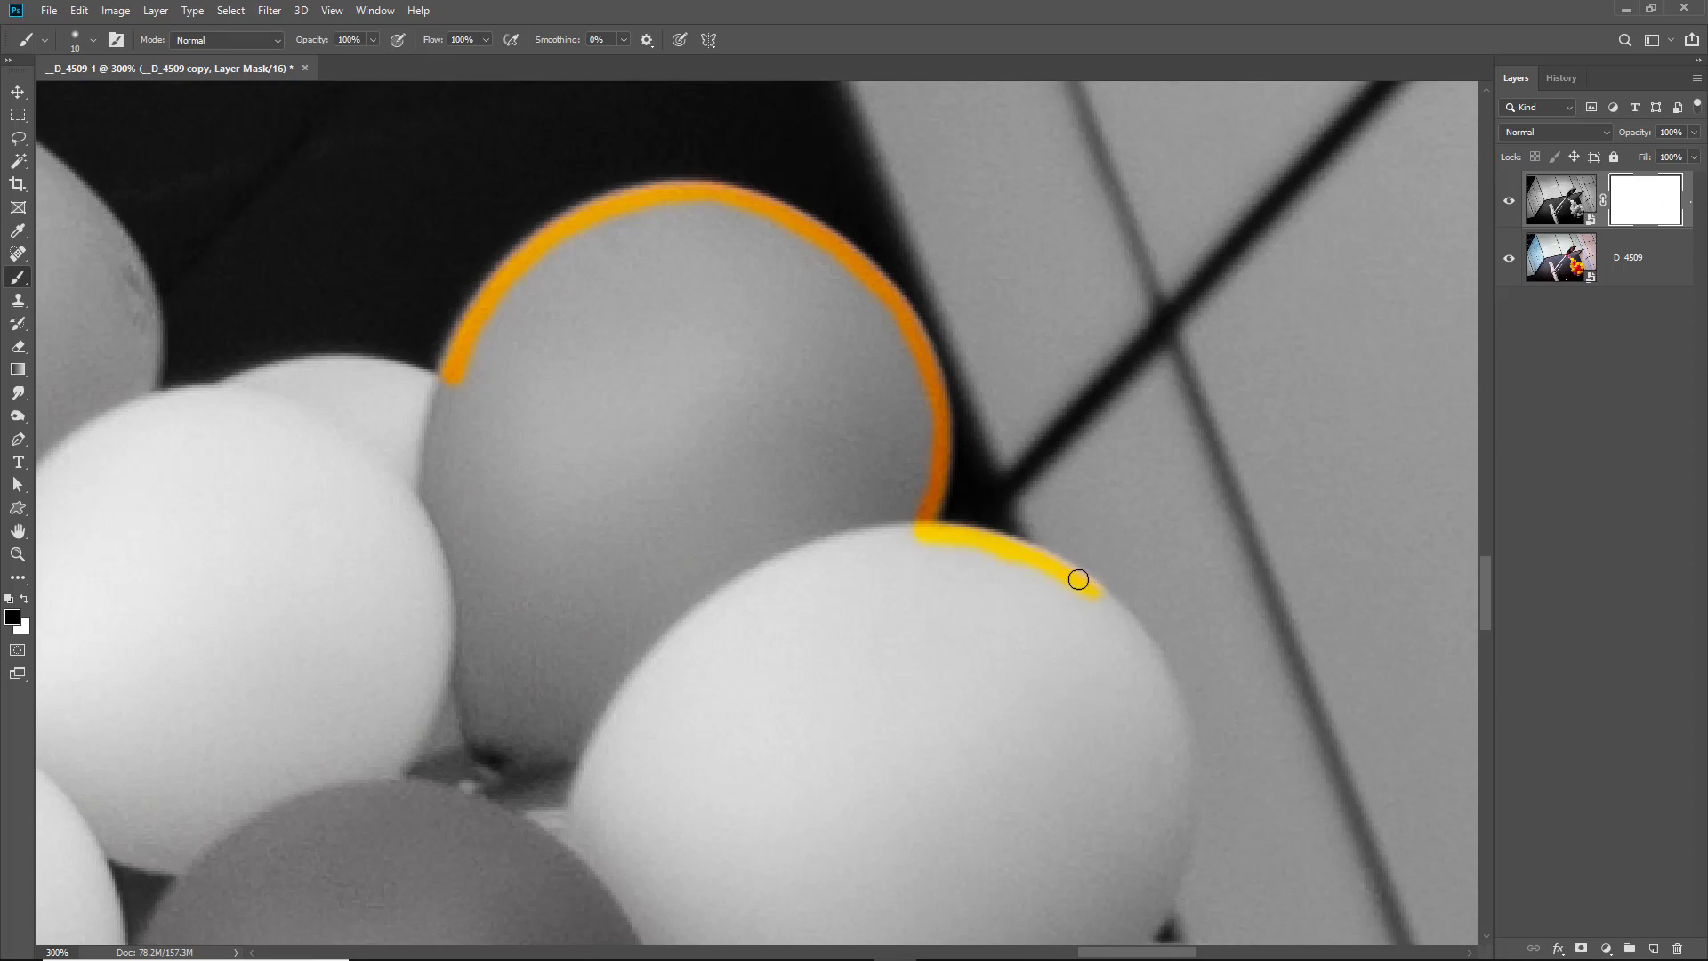
- Paint black on the mask down the outer edge of the large light balloon until it meets the smaller balloon behind
left_click_drag(1070, 579, 1168, 690)
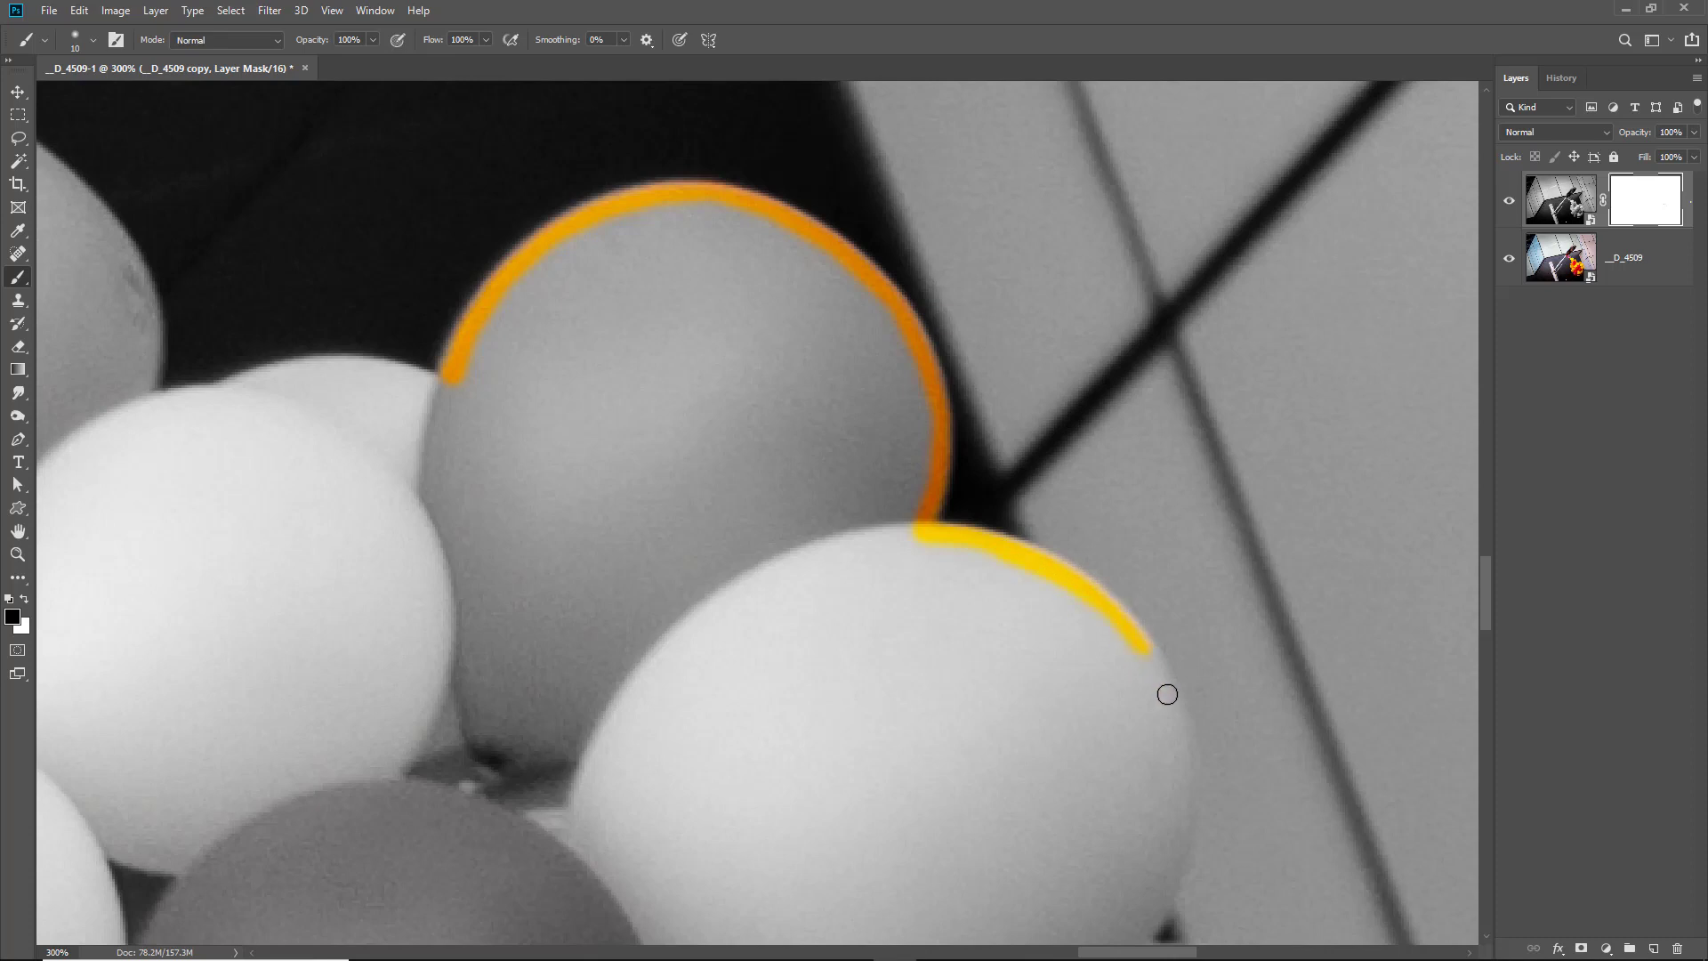
left_click(1187, 745, "shift")
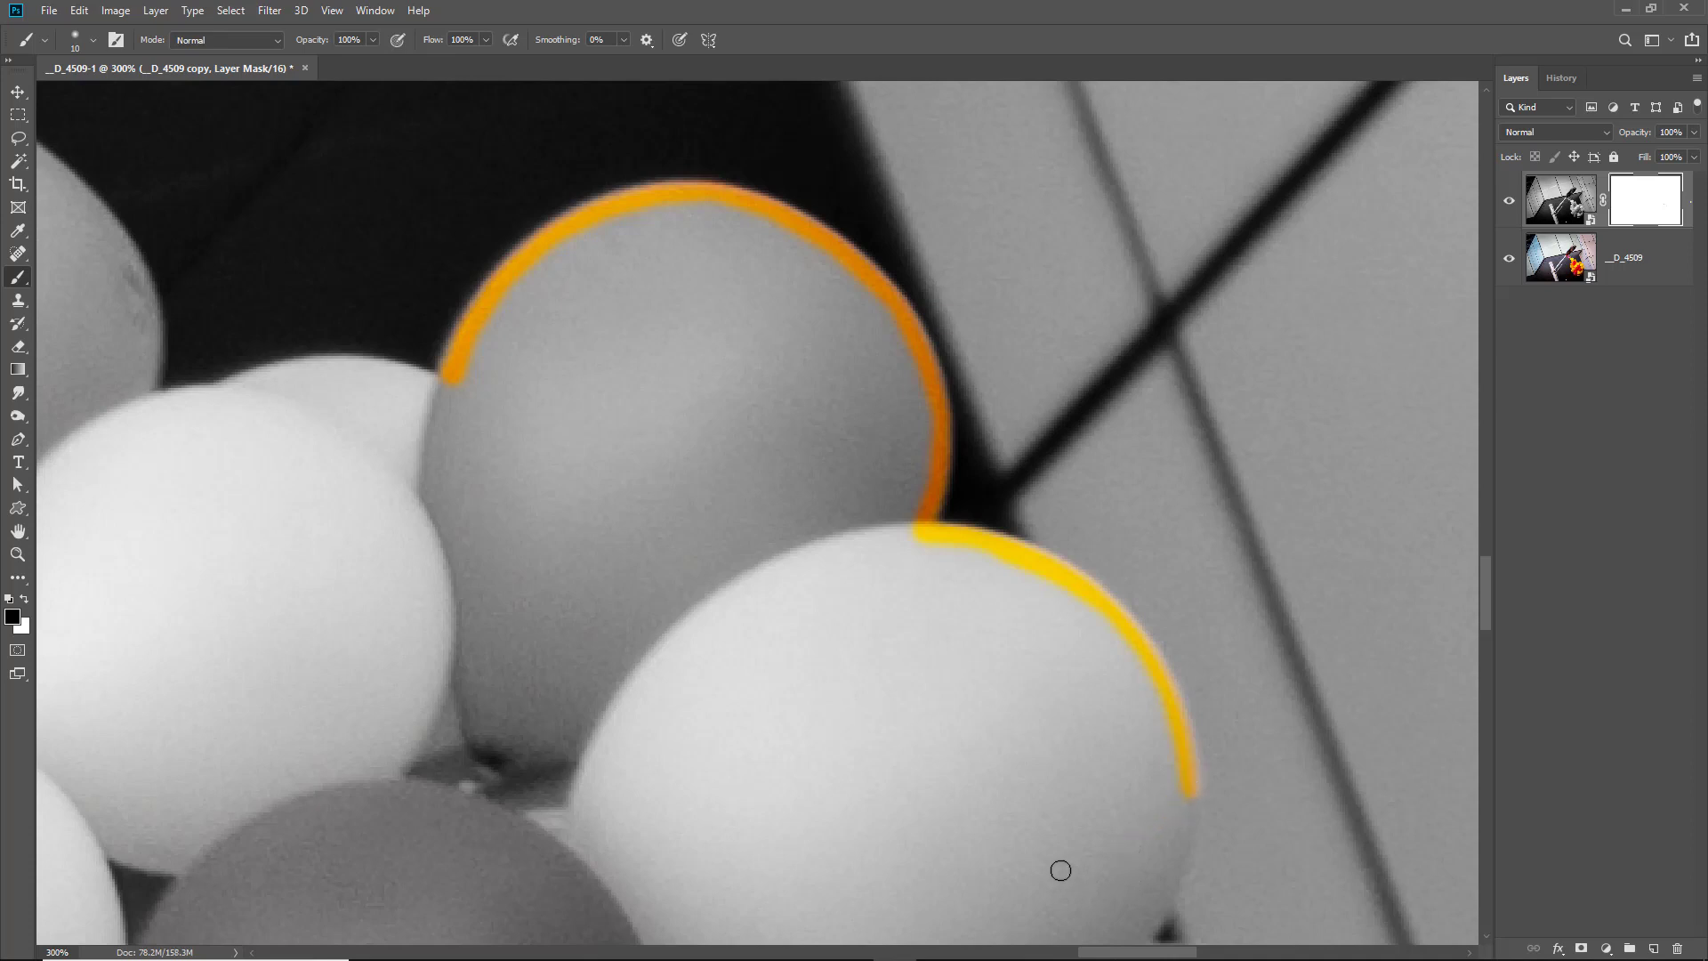
mouse_move(996, 800)
left_mouse_down()
mouse_move(927, 611)
mouse_move(780, 389)
left_mouse_up()
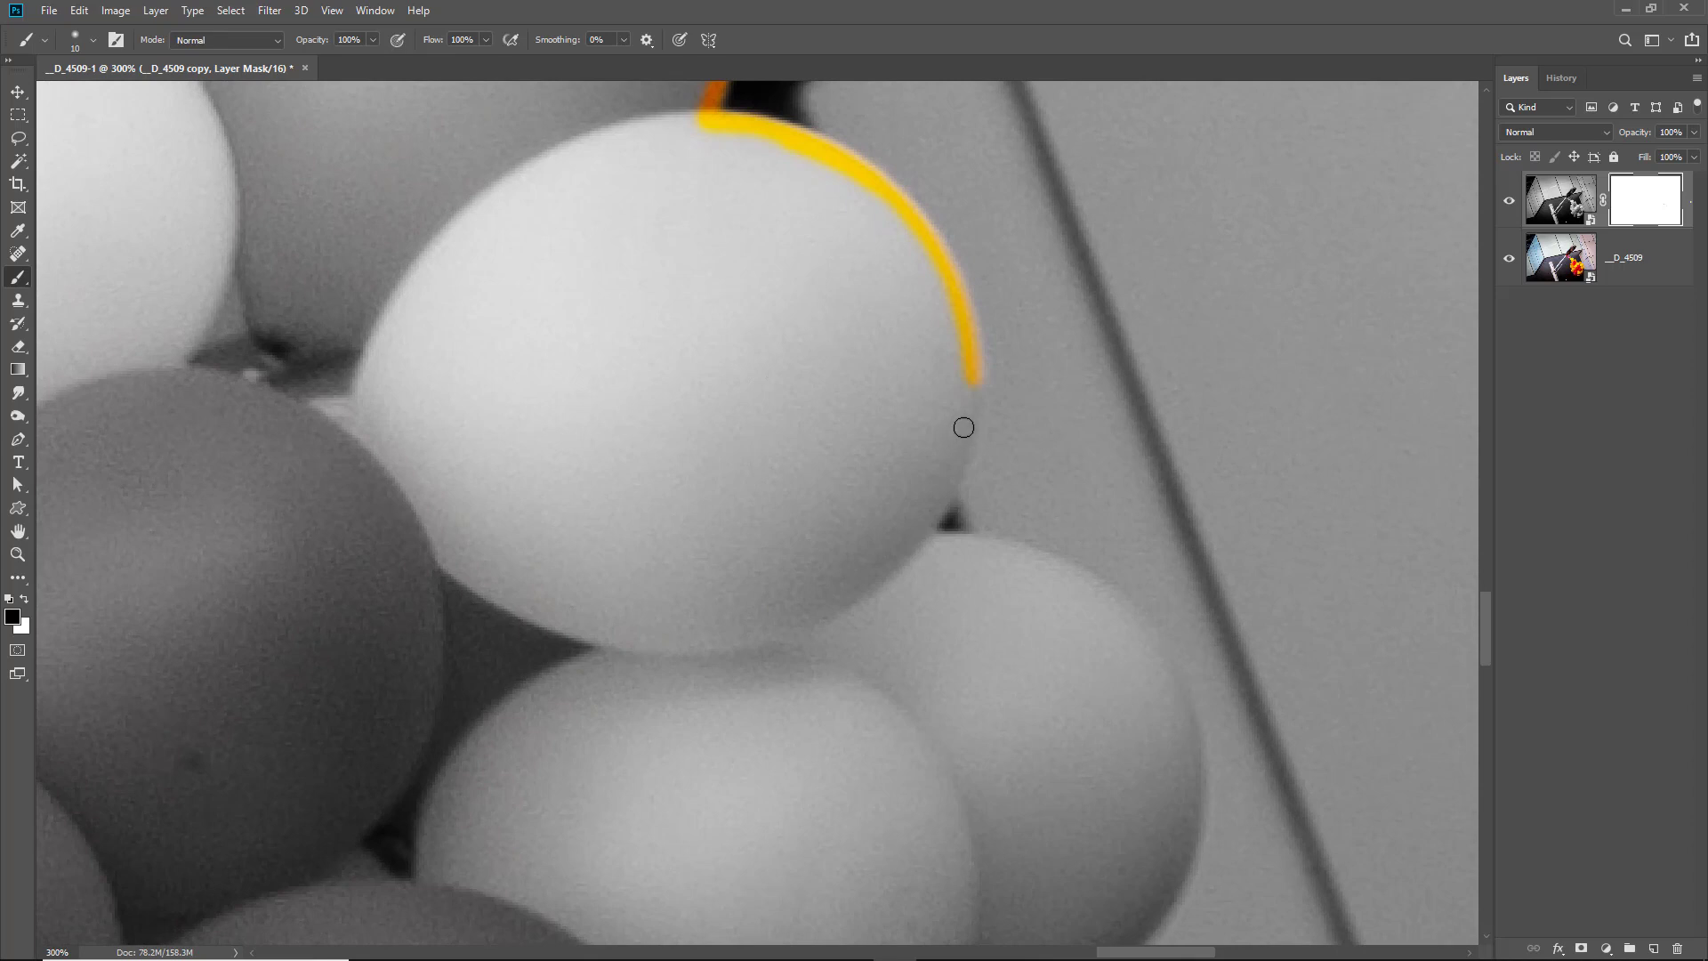
left_click_drag(964, 432, 960, 435)
left_click(928, 515, "shift")
left_click(903, 563, "shift")
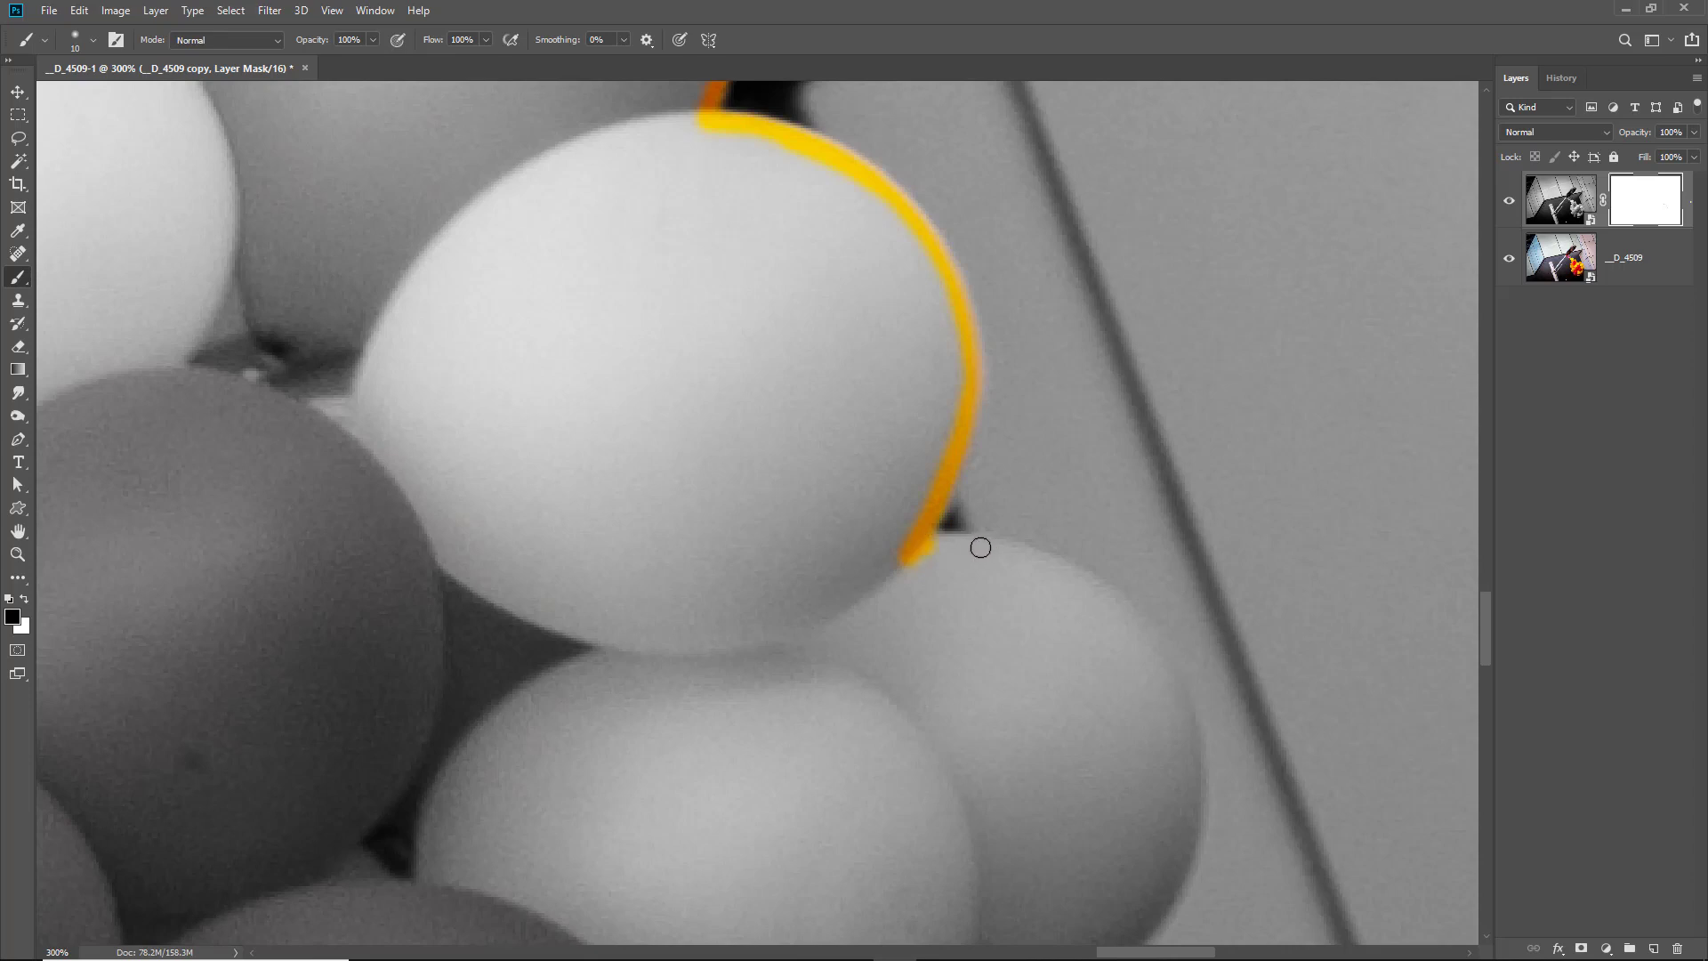
- Trace the outer edge of the bunch's rightmost balloon in black on the mask using connected straight strokes
left_click(1048, 563, "shift")
left_click(1106, 598, "shift")
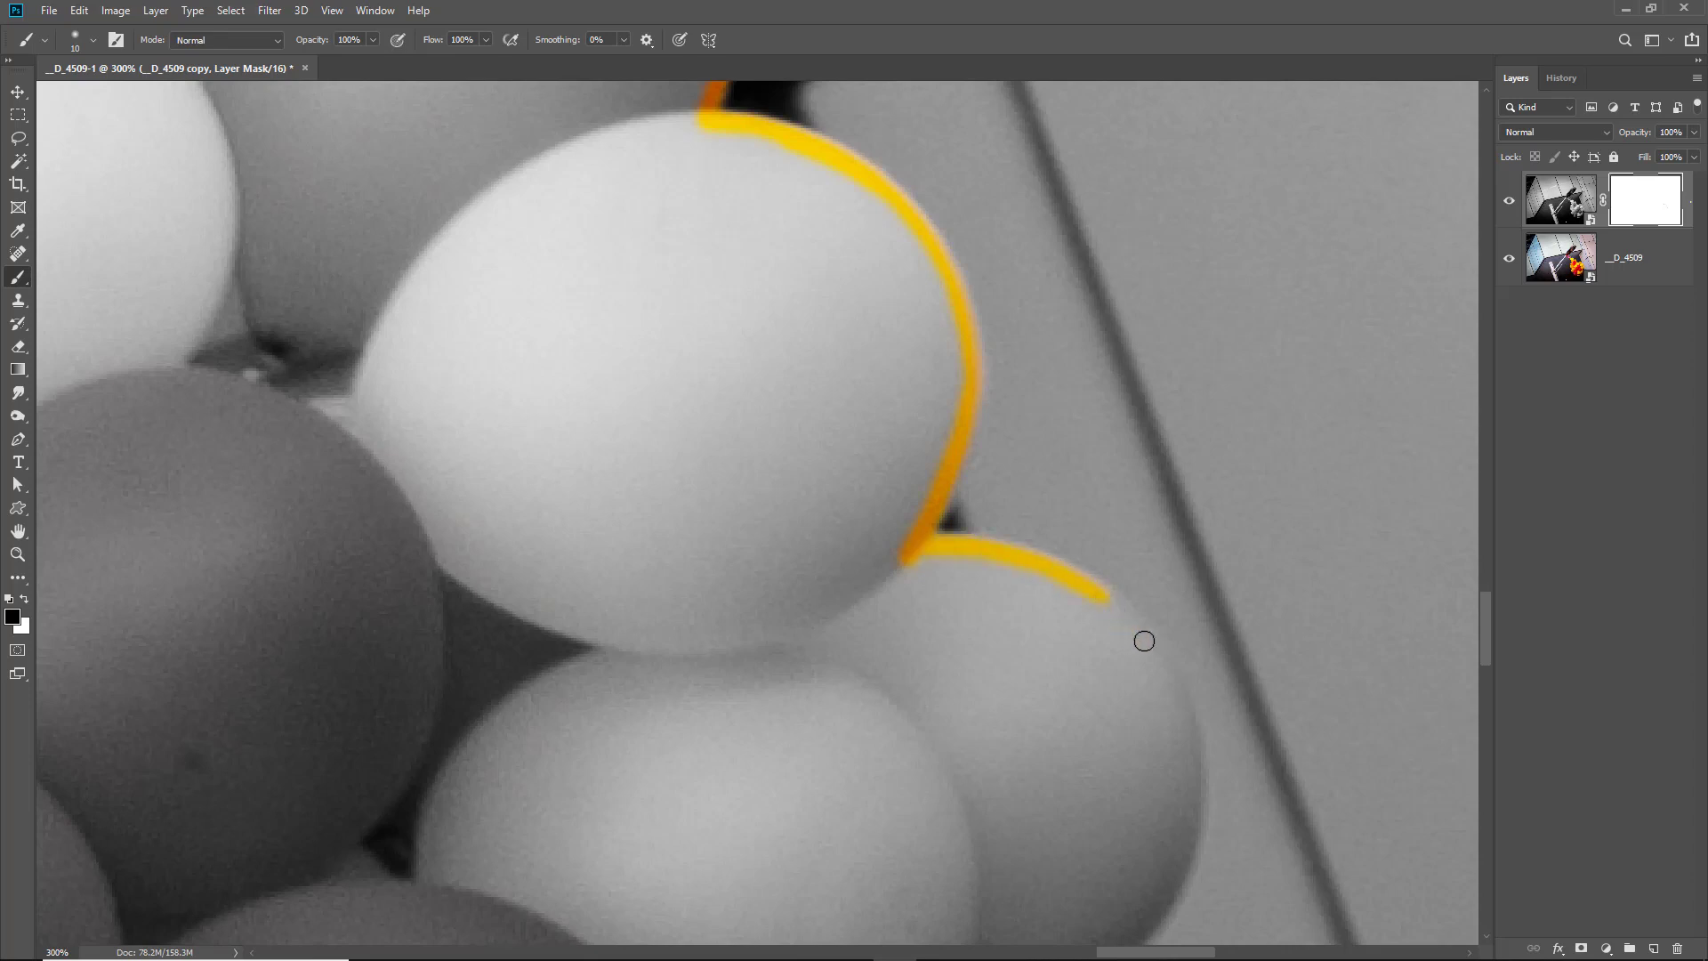
left_click(1177, 701, "shift")
left_click(1195, 756, "shift")
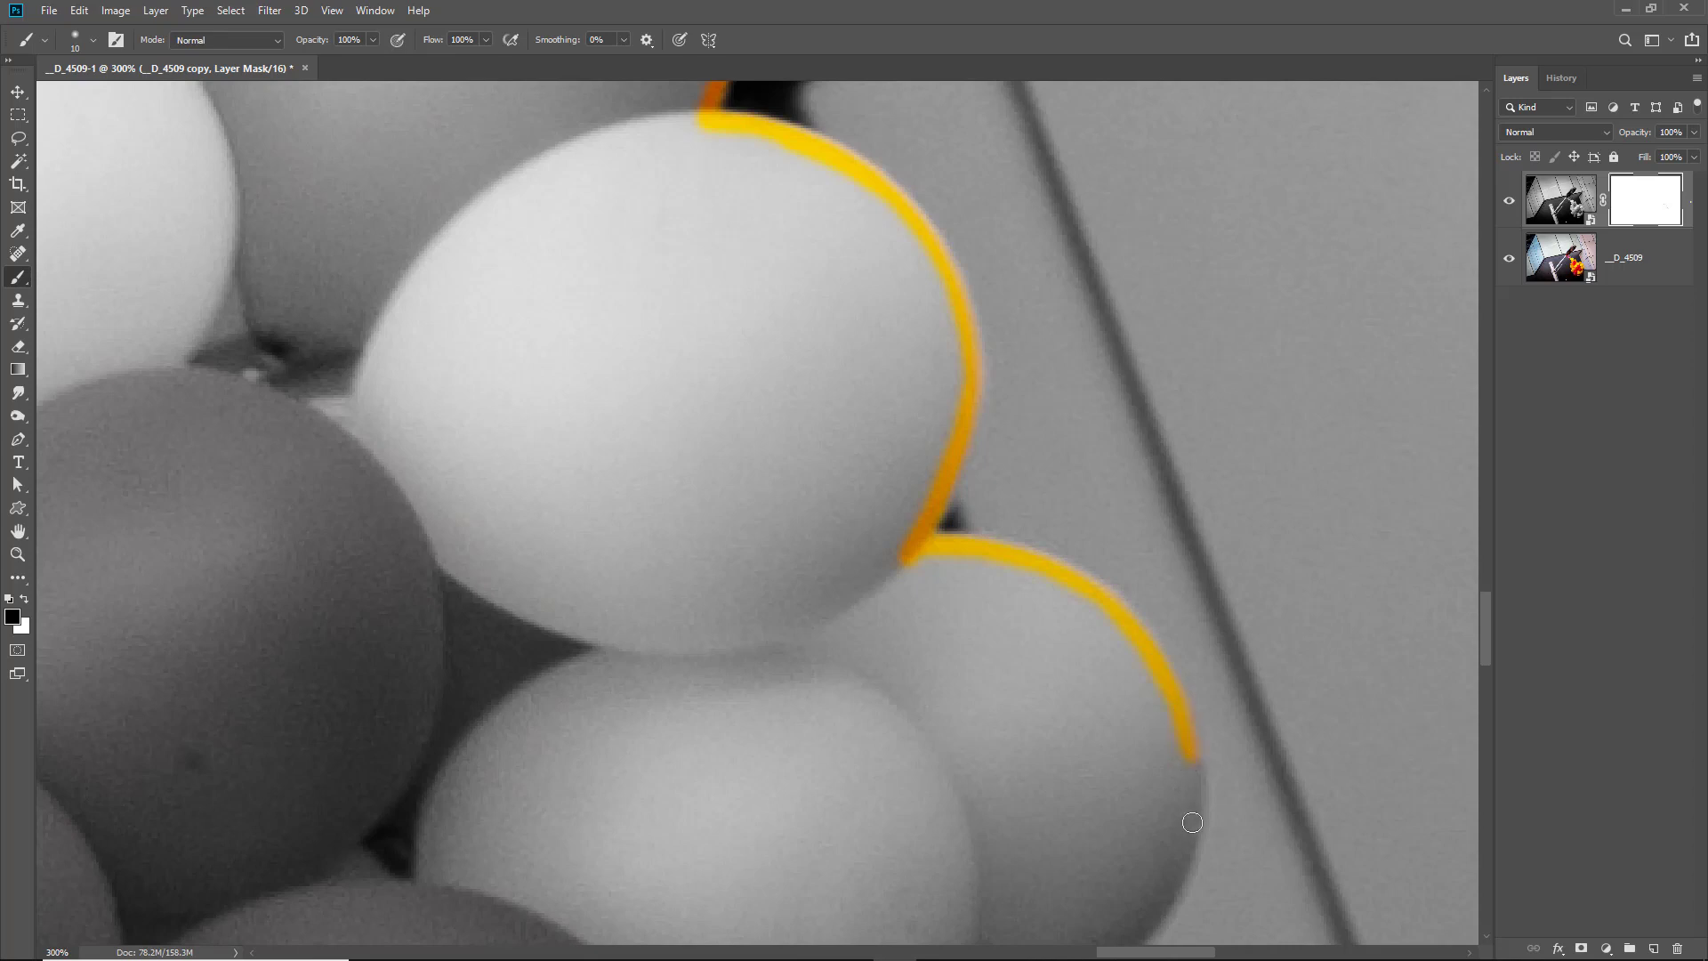
left_click(1191, 831, "shift")
left_click(1158, 899, "shift")
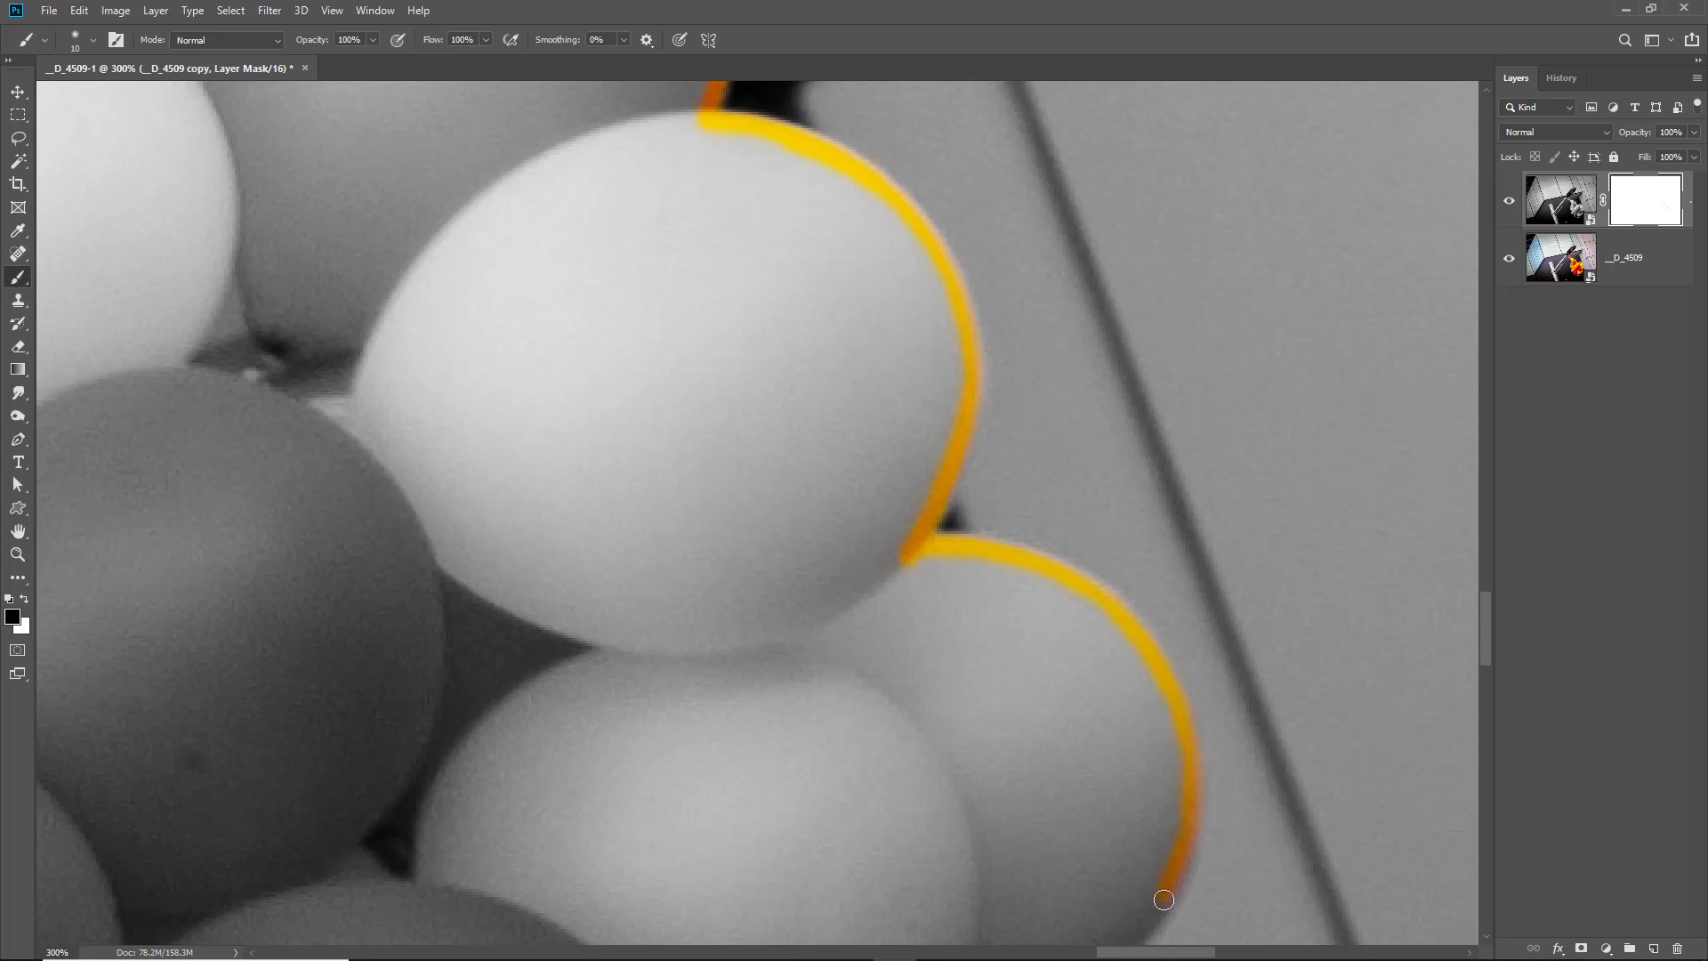
left_click_drag(1048, 903, 1056, 534)
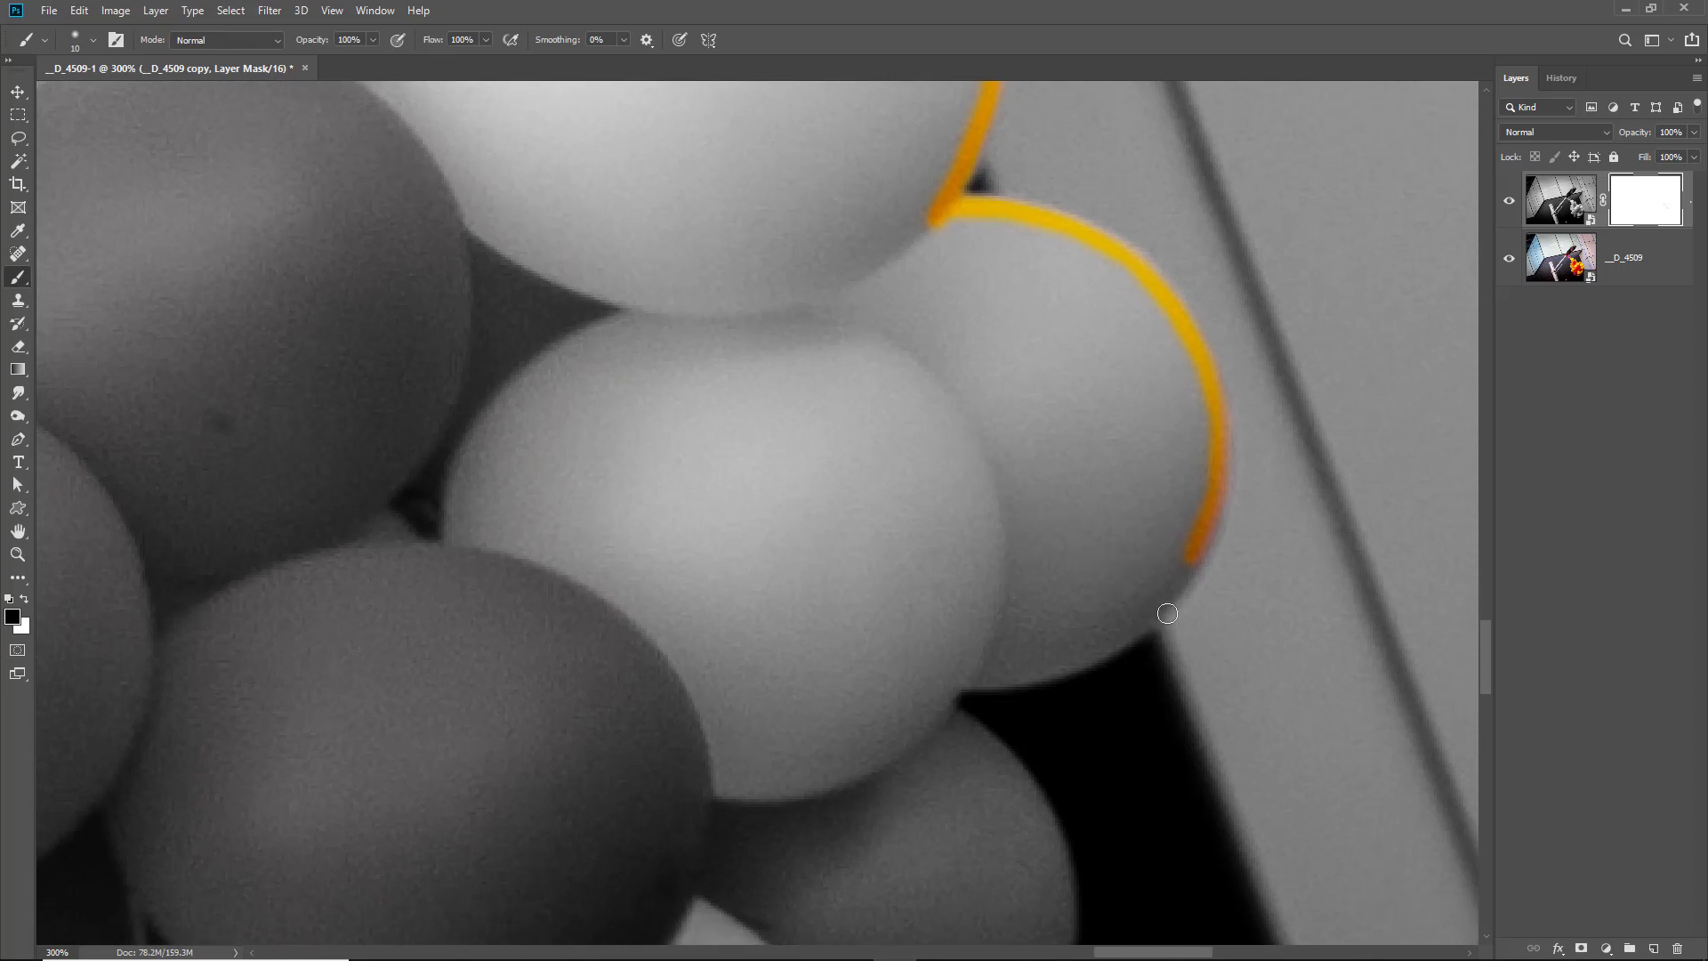
left_click(1106, 641, "shift")
left_click(1044, 669, "shift")
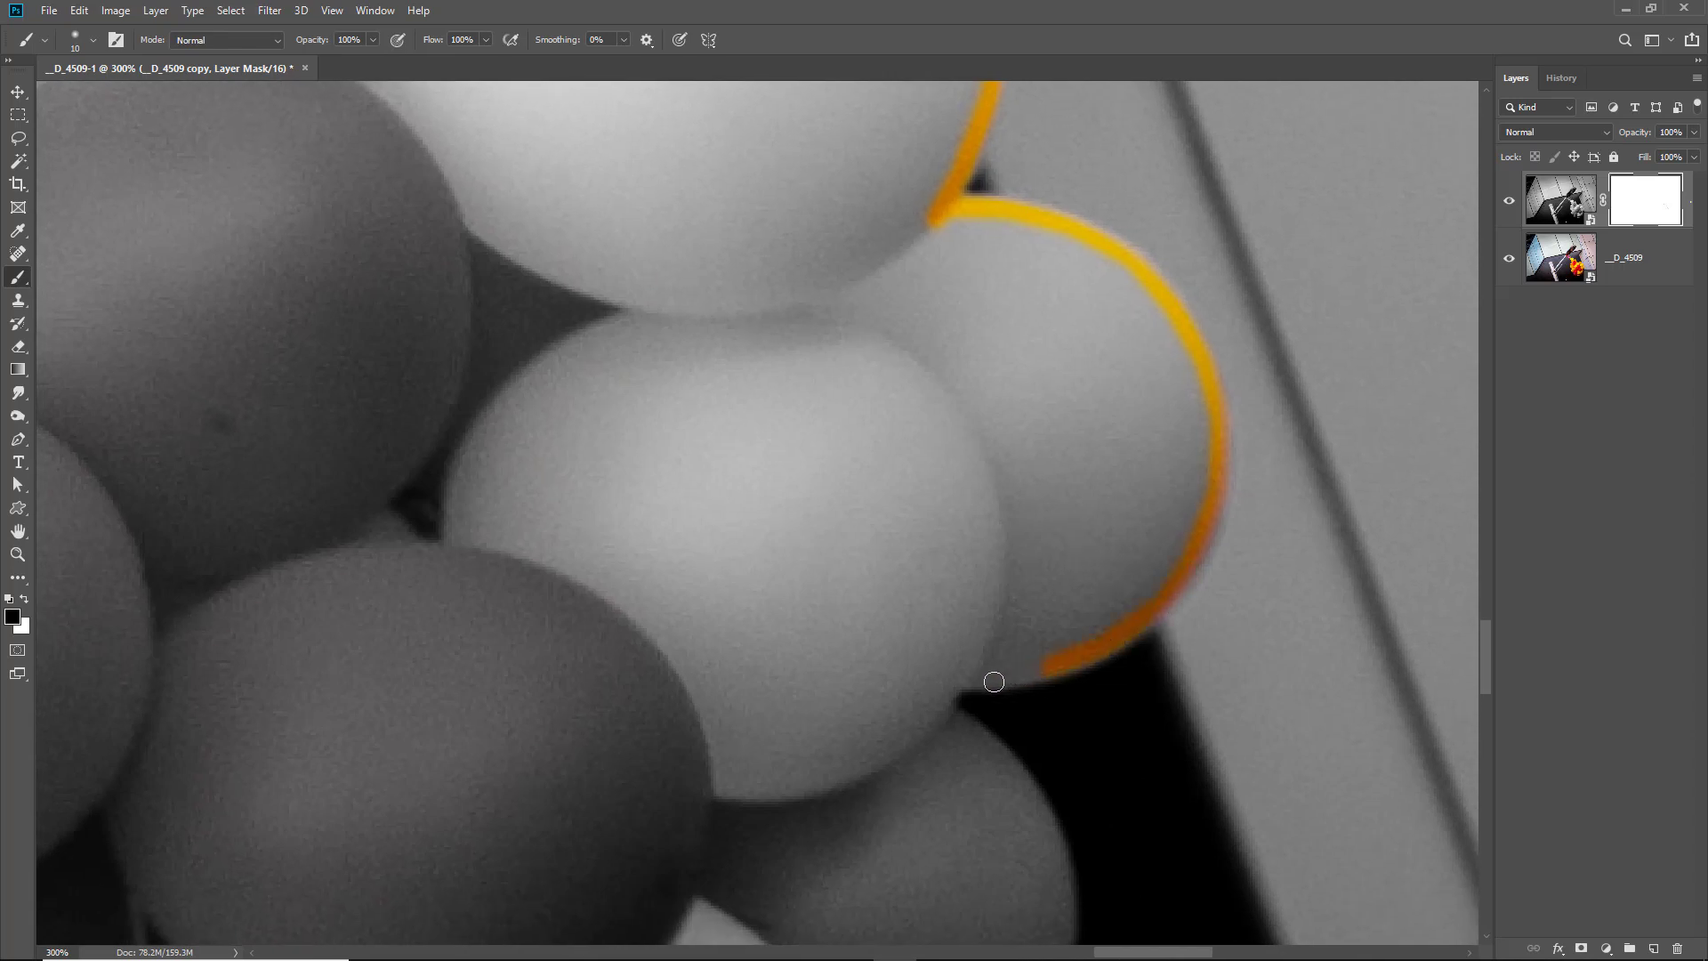
left_click(947, 678, "shift")
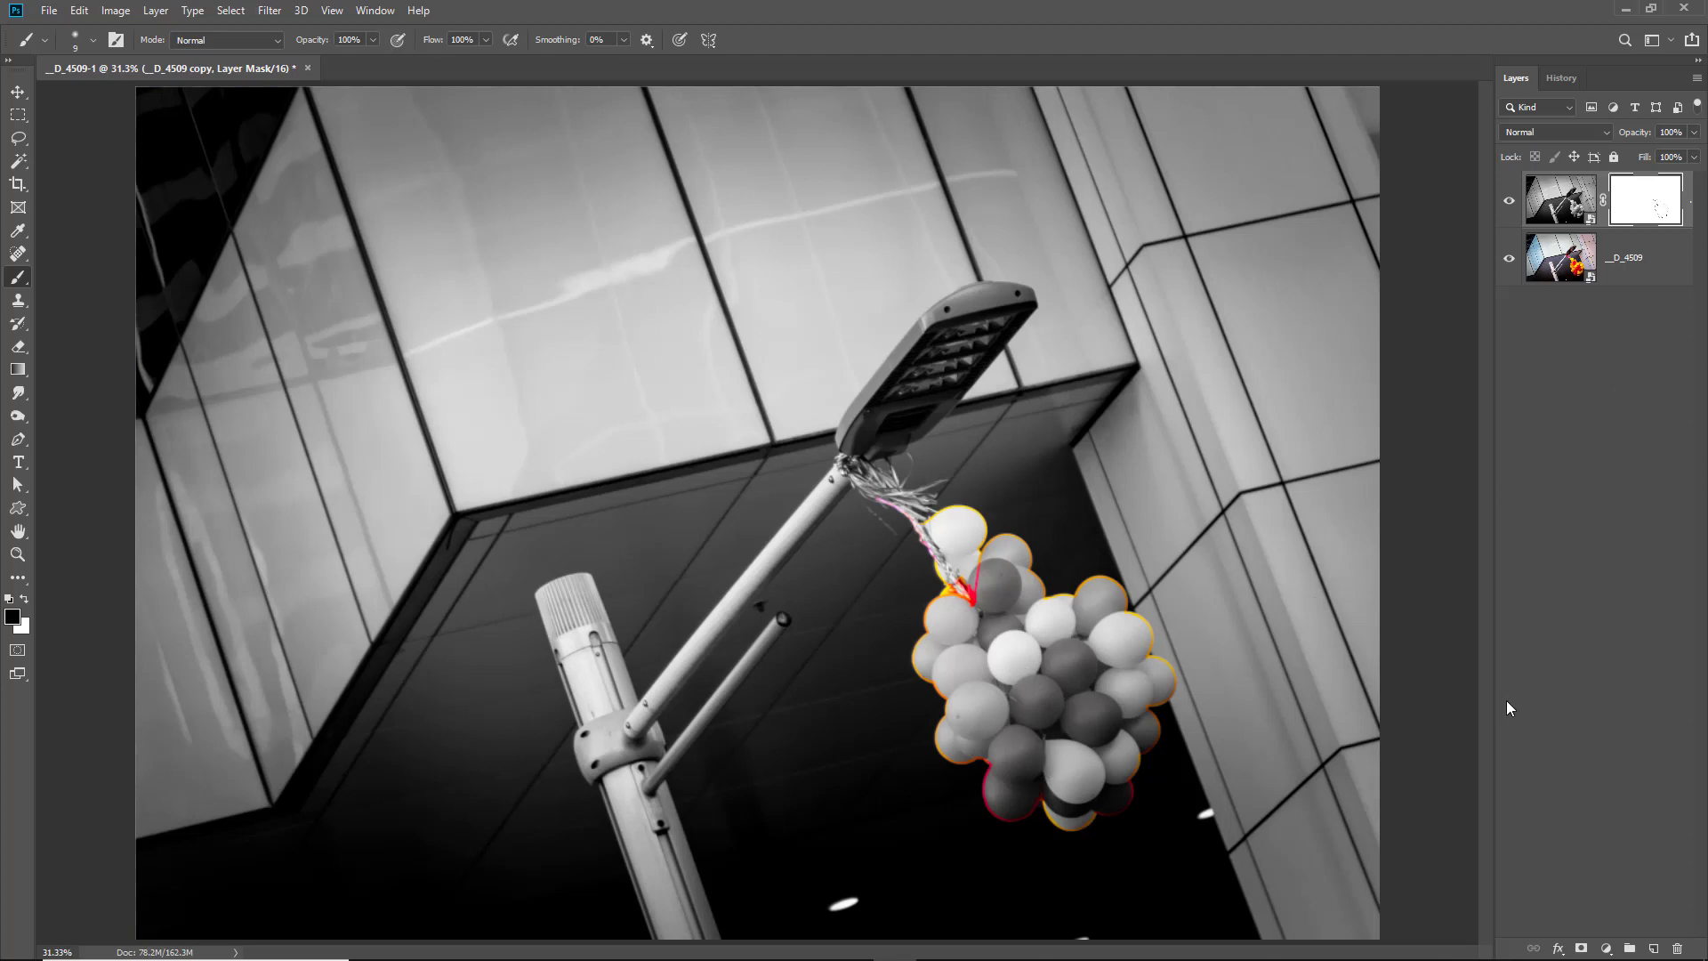
- Display the copy layer's mask on its own and select the area inside the balloon outline with the Magic Wand
left_click(1639, 210, "alt")
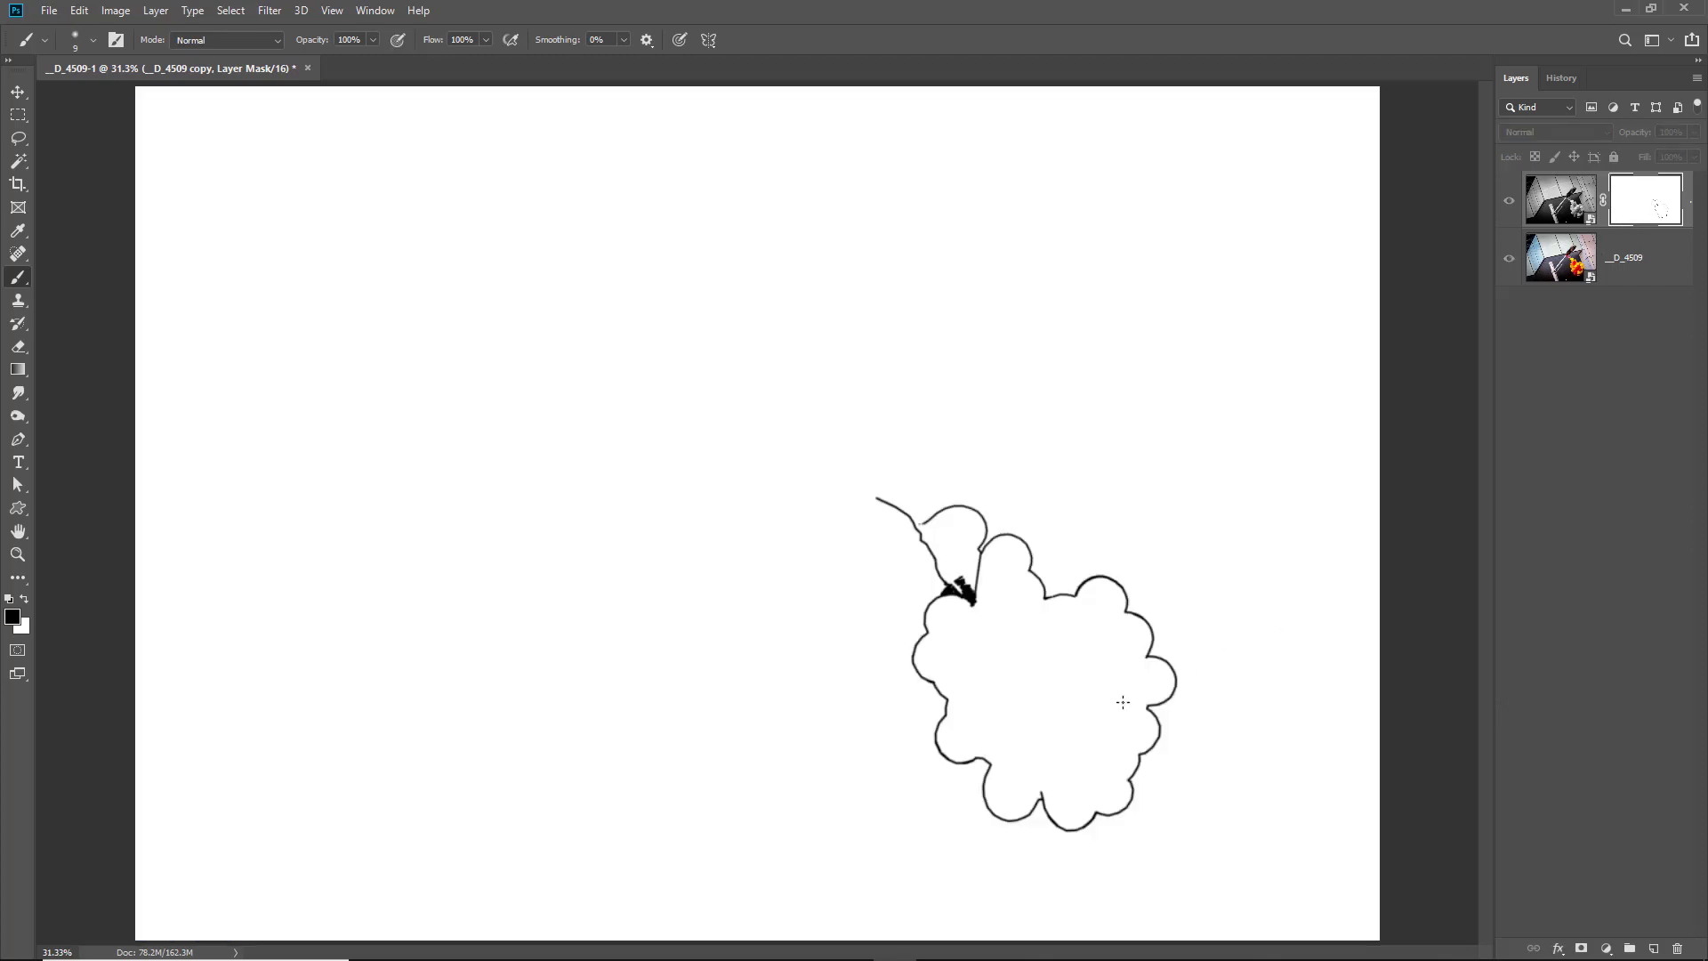
scroll(1085, 716, "up", 3)
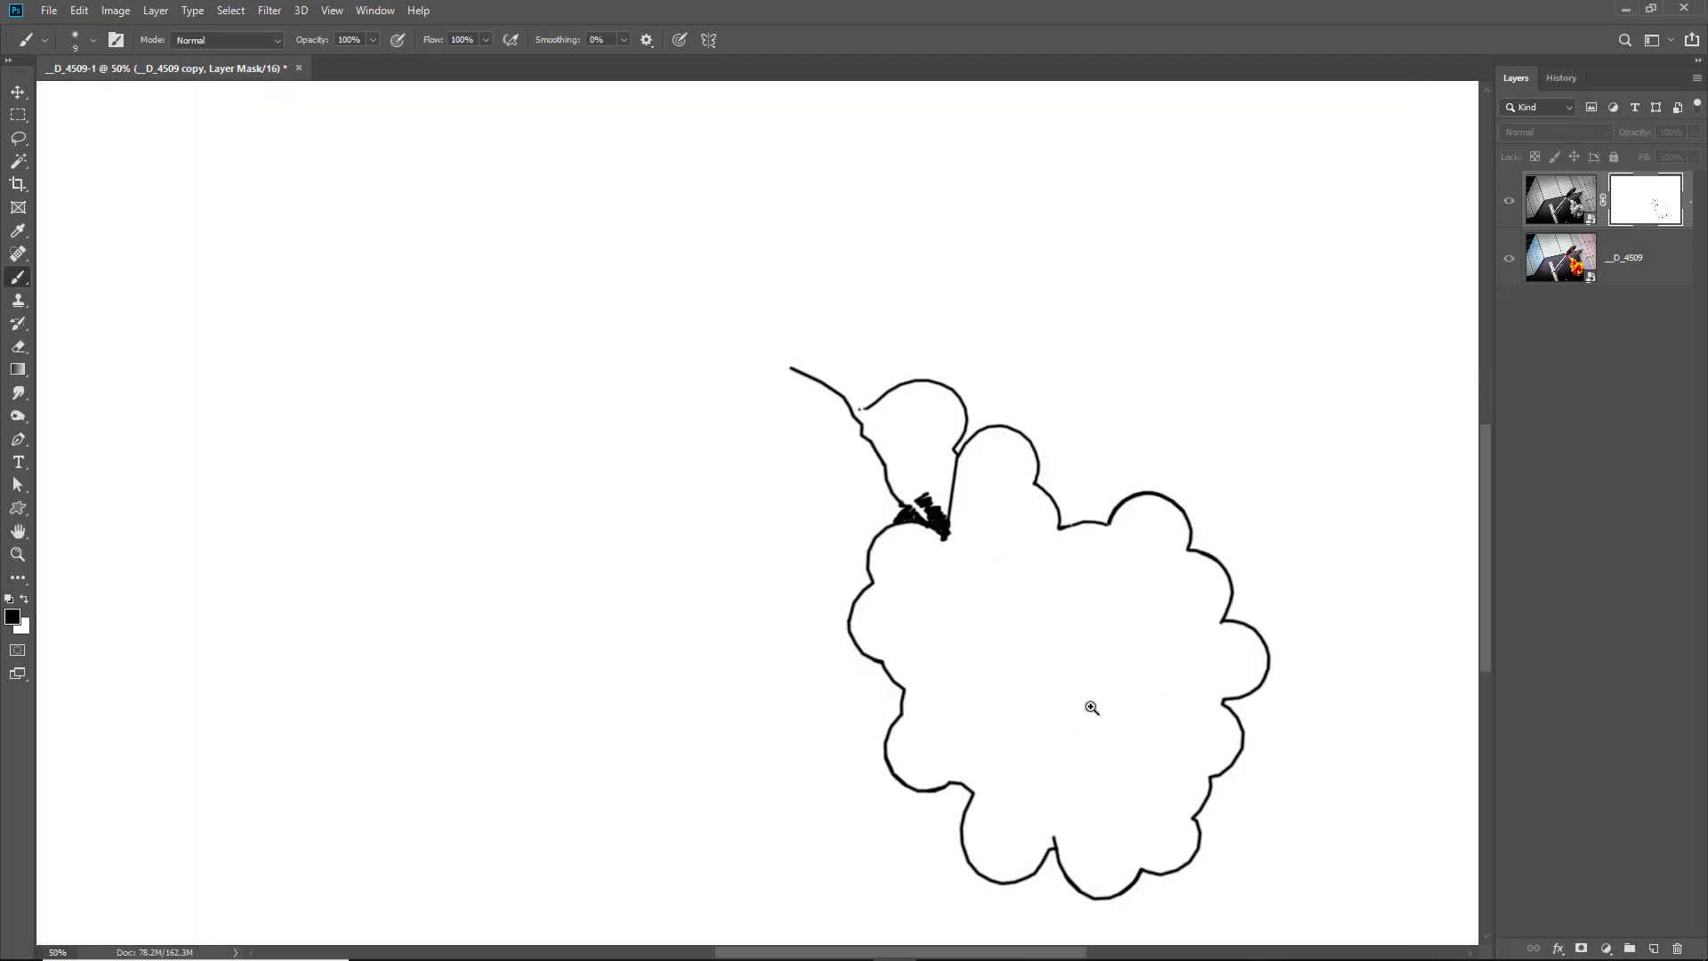
mouse_move(1091, 701)
left_mouse_down()
mouse_move(977, 579)
mouse_move(881, 568)
left_mouse_up()
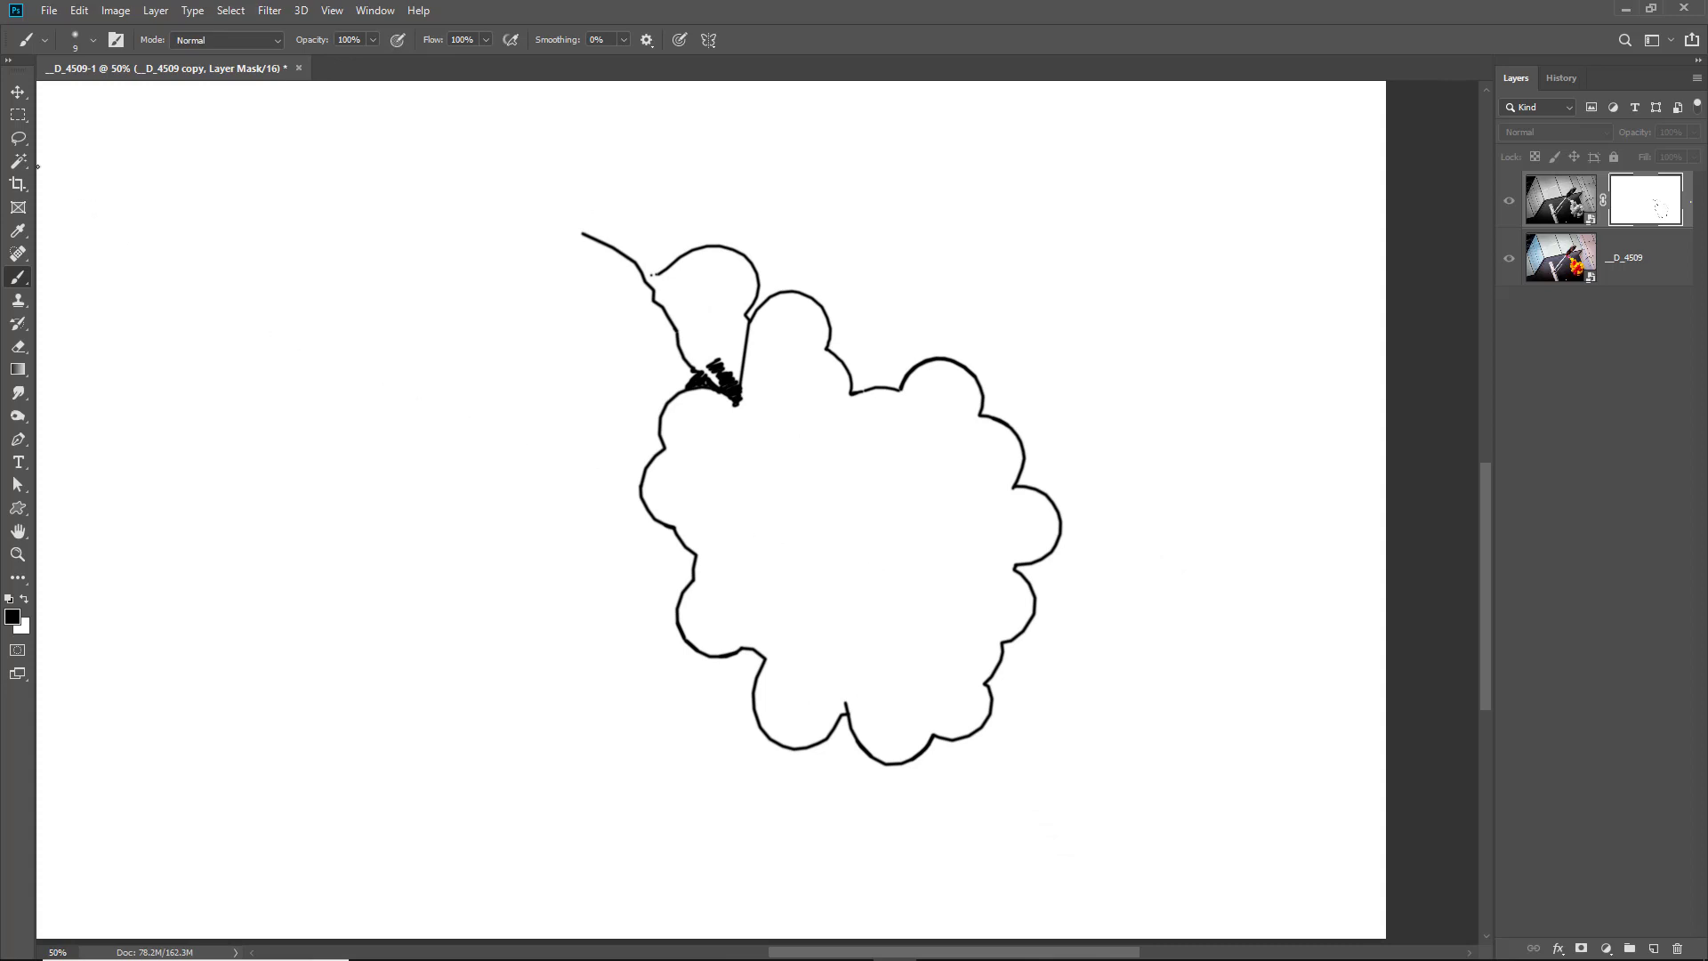
left_click(25, 164)
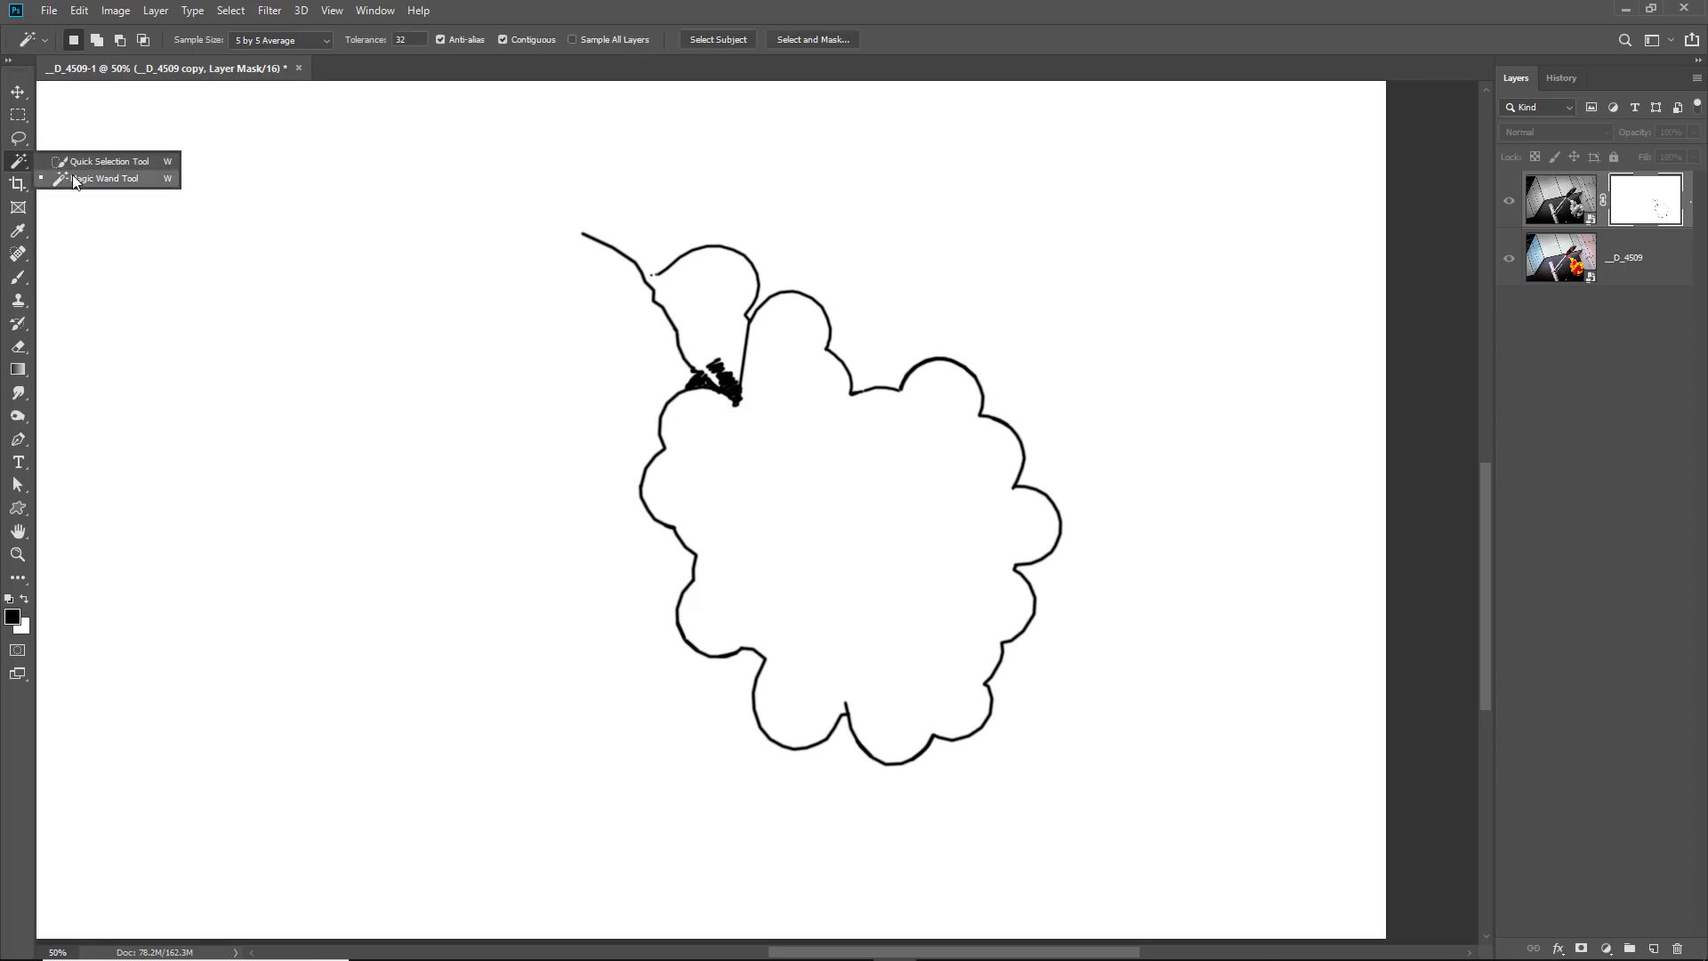
left_click(76, 181)
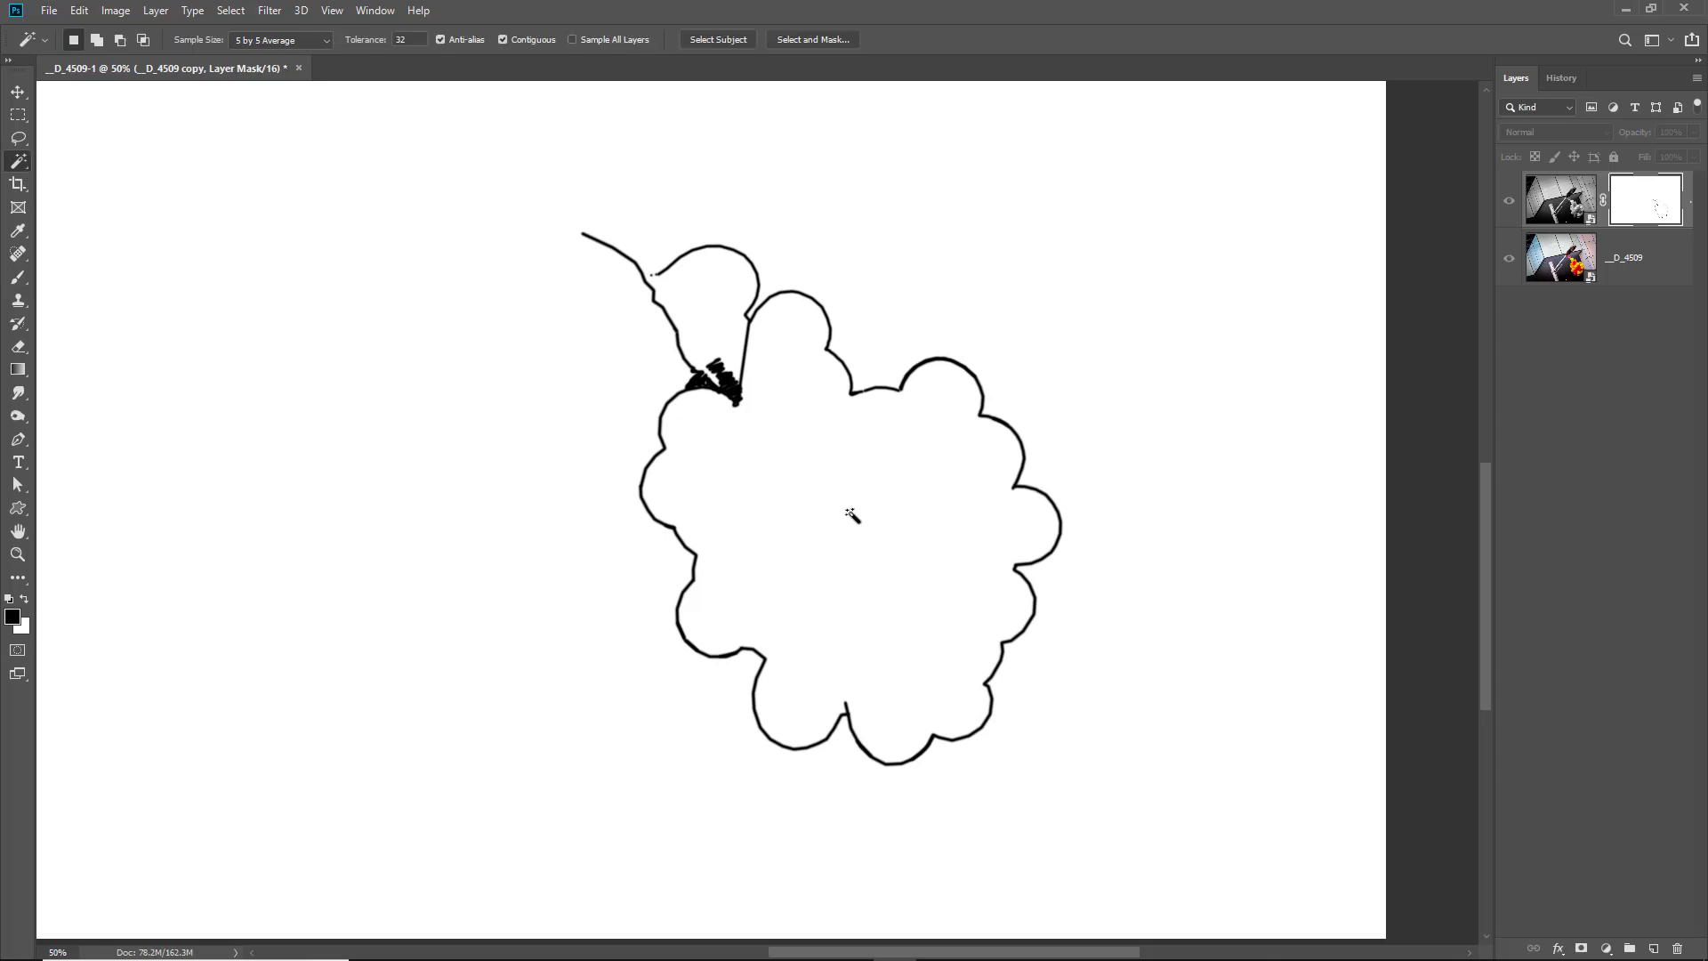
left_click(888, 635)
- Try expanding the selection by 8 pixels across the painted outline
left_click_drag(1003, 515, 1080, 607)
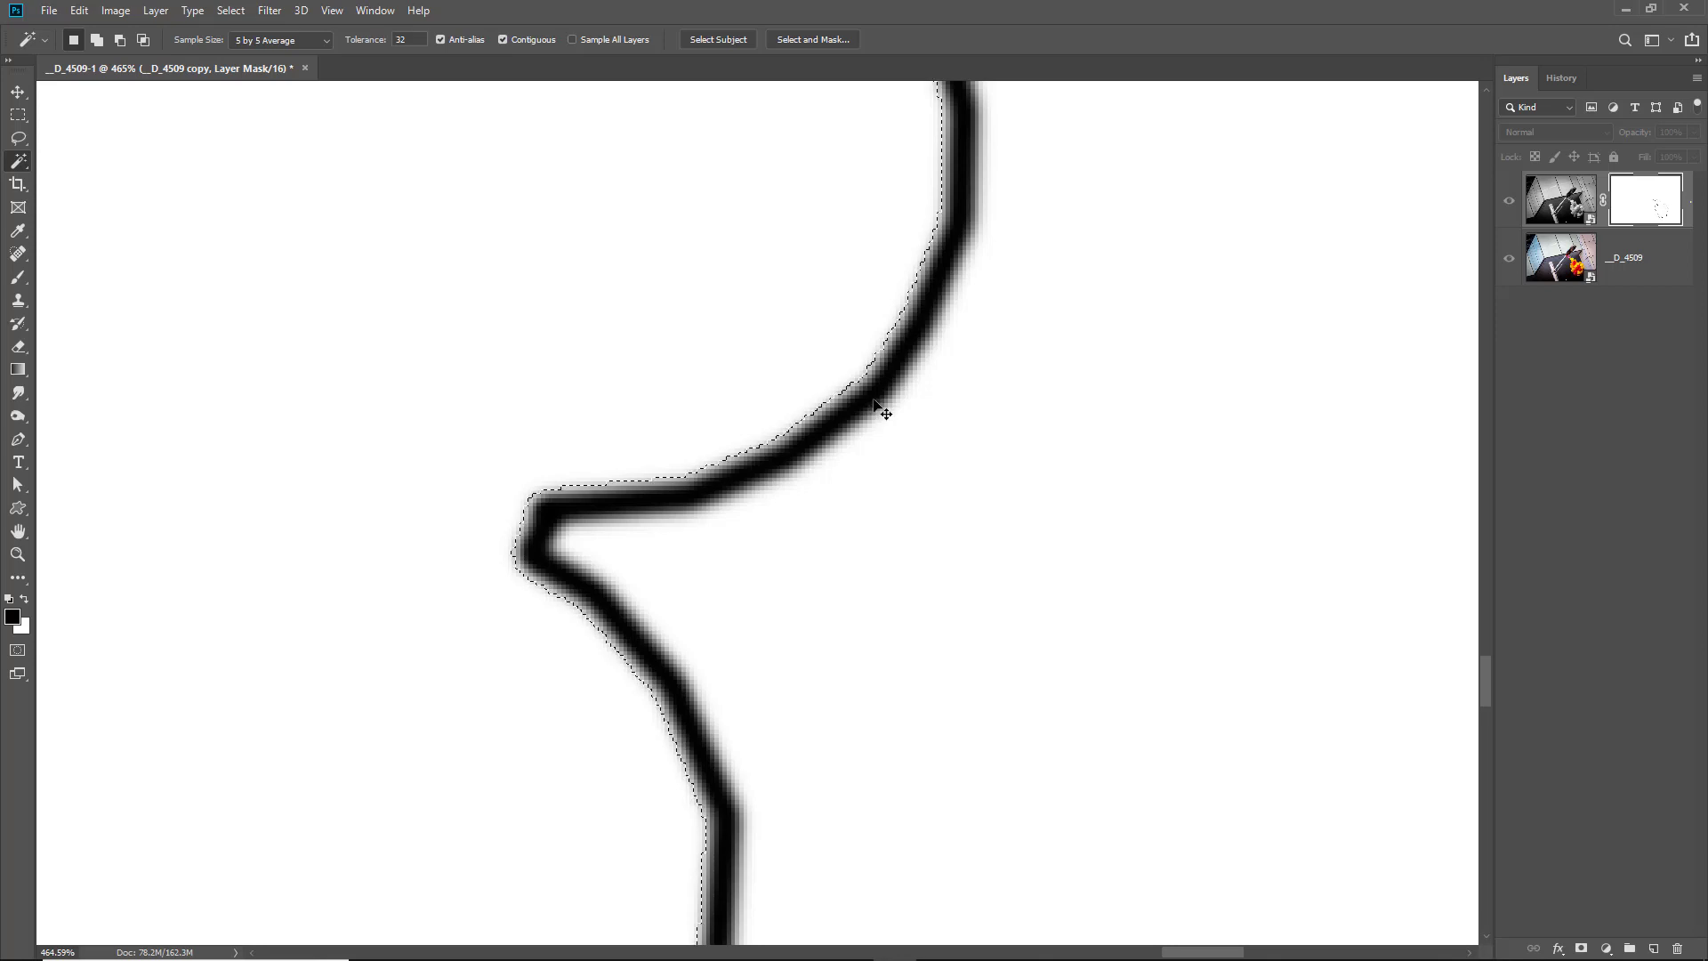
left_click(231, 11)
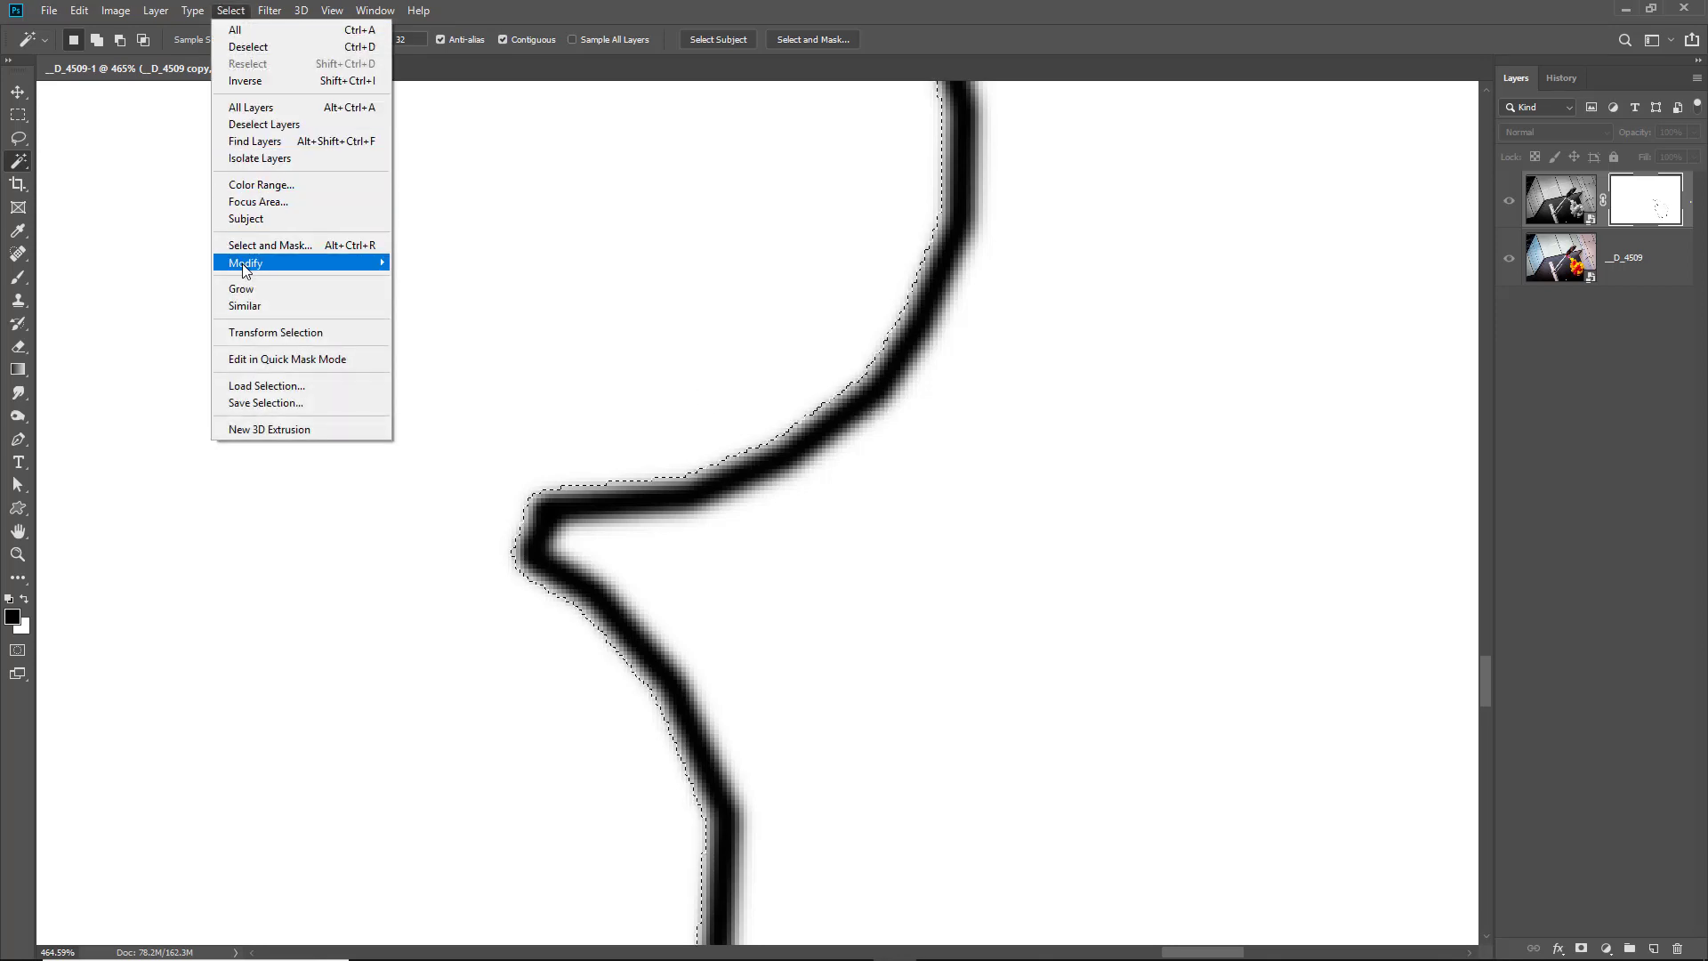
mouse_move(278, 263)
left_click(429, 297)
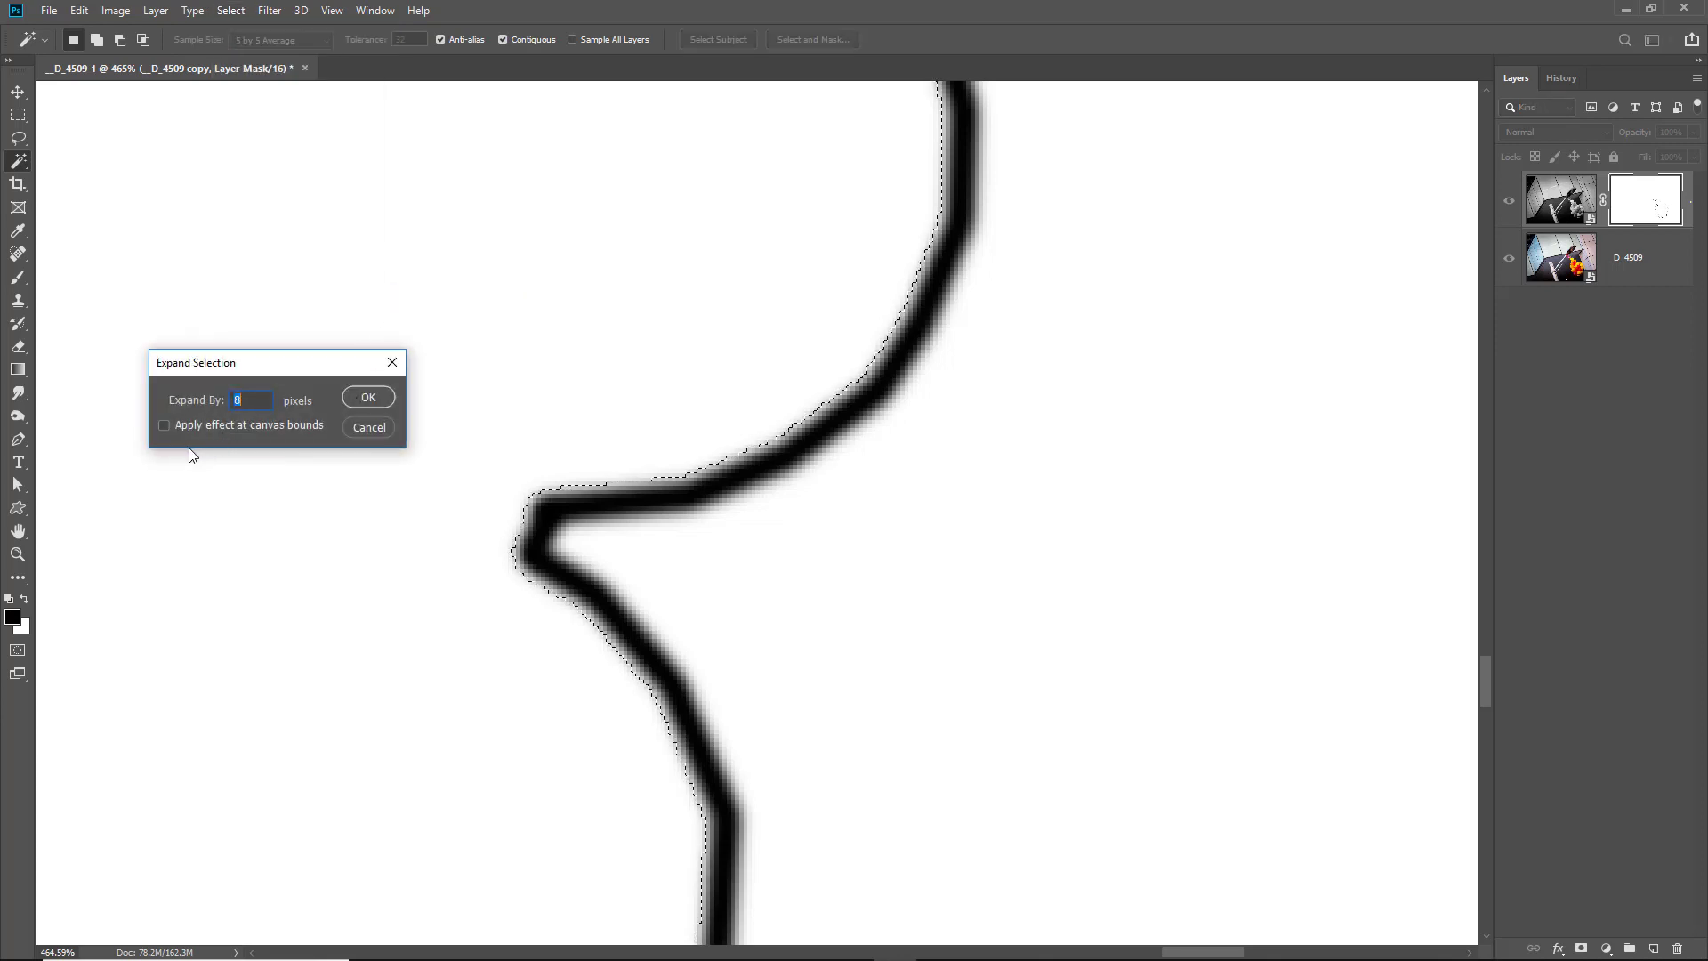
left_click(367, 400)
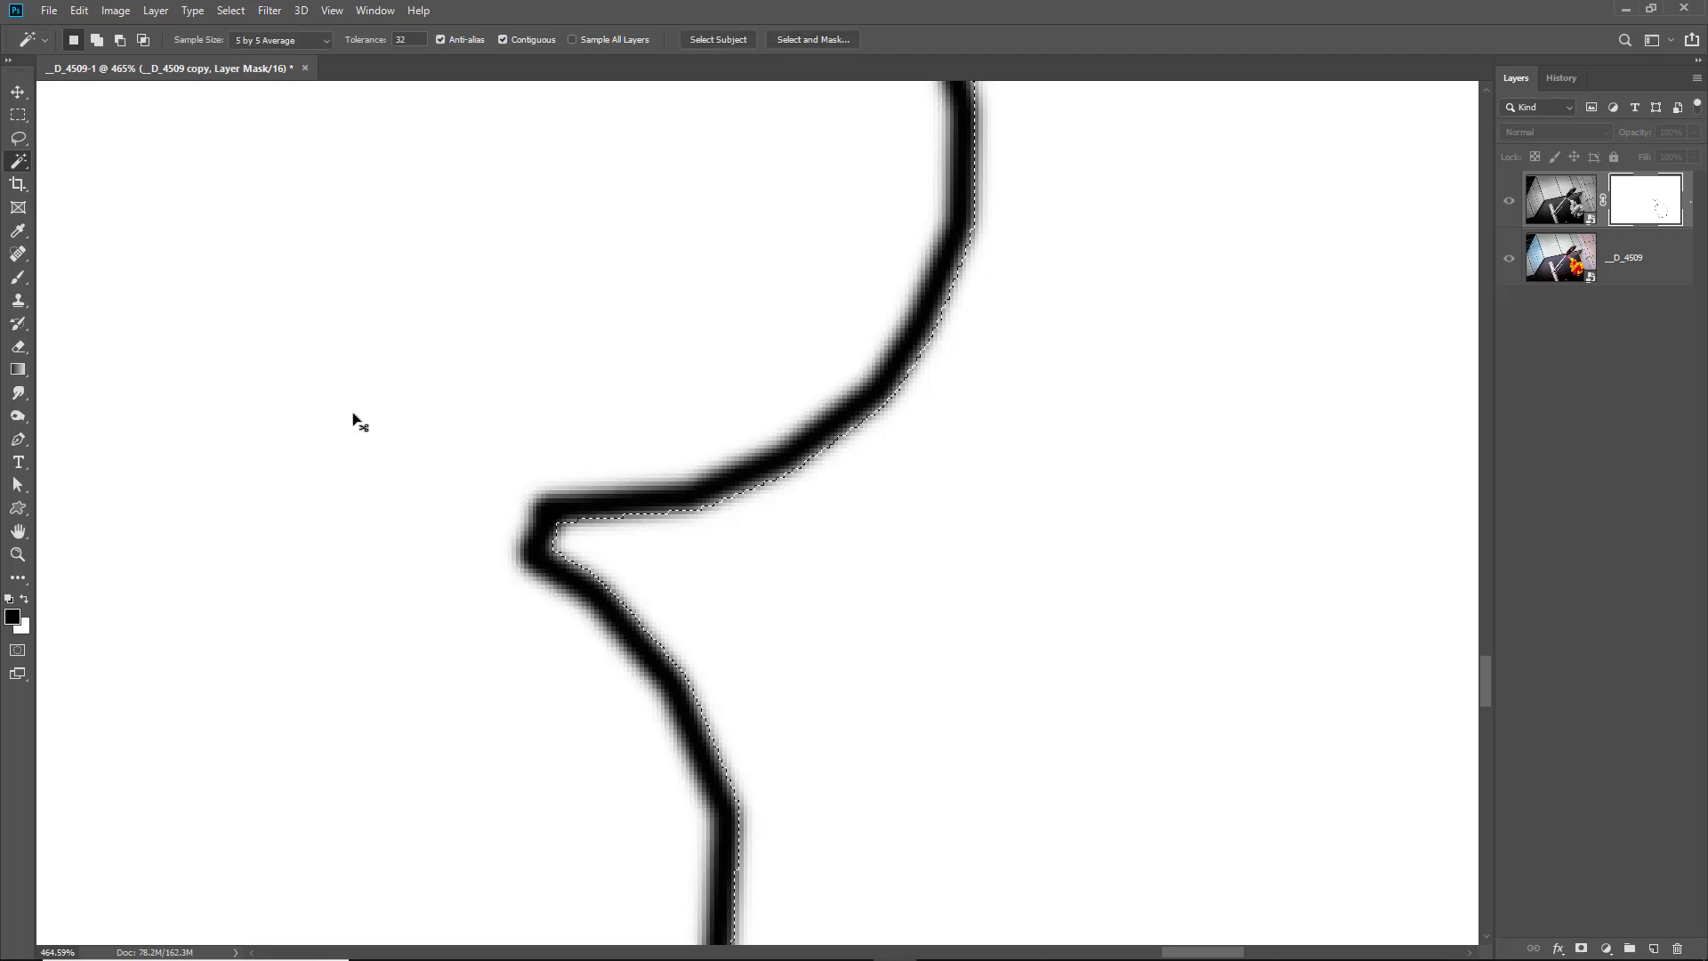
- Expand the selection by 5 pixels so its edge runs inside the painted black outline
left_click(230, 13)
mouse_move(244, 268)
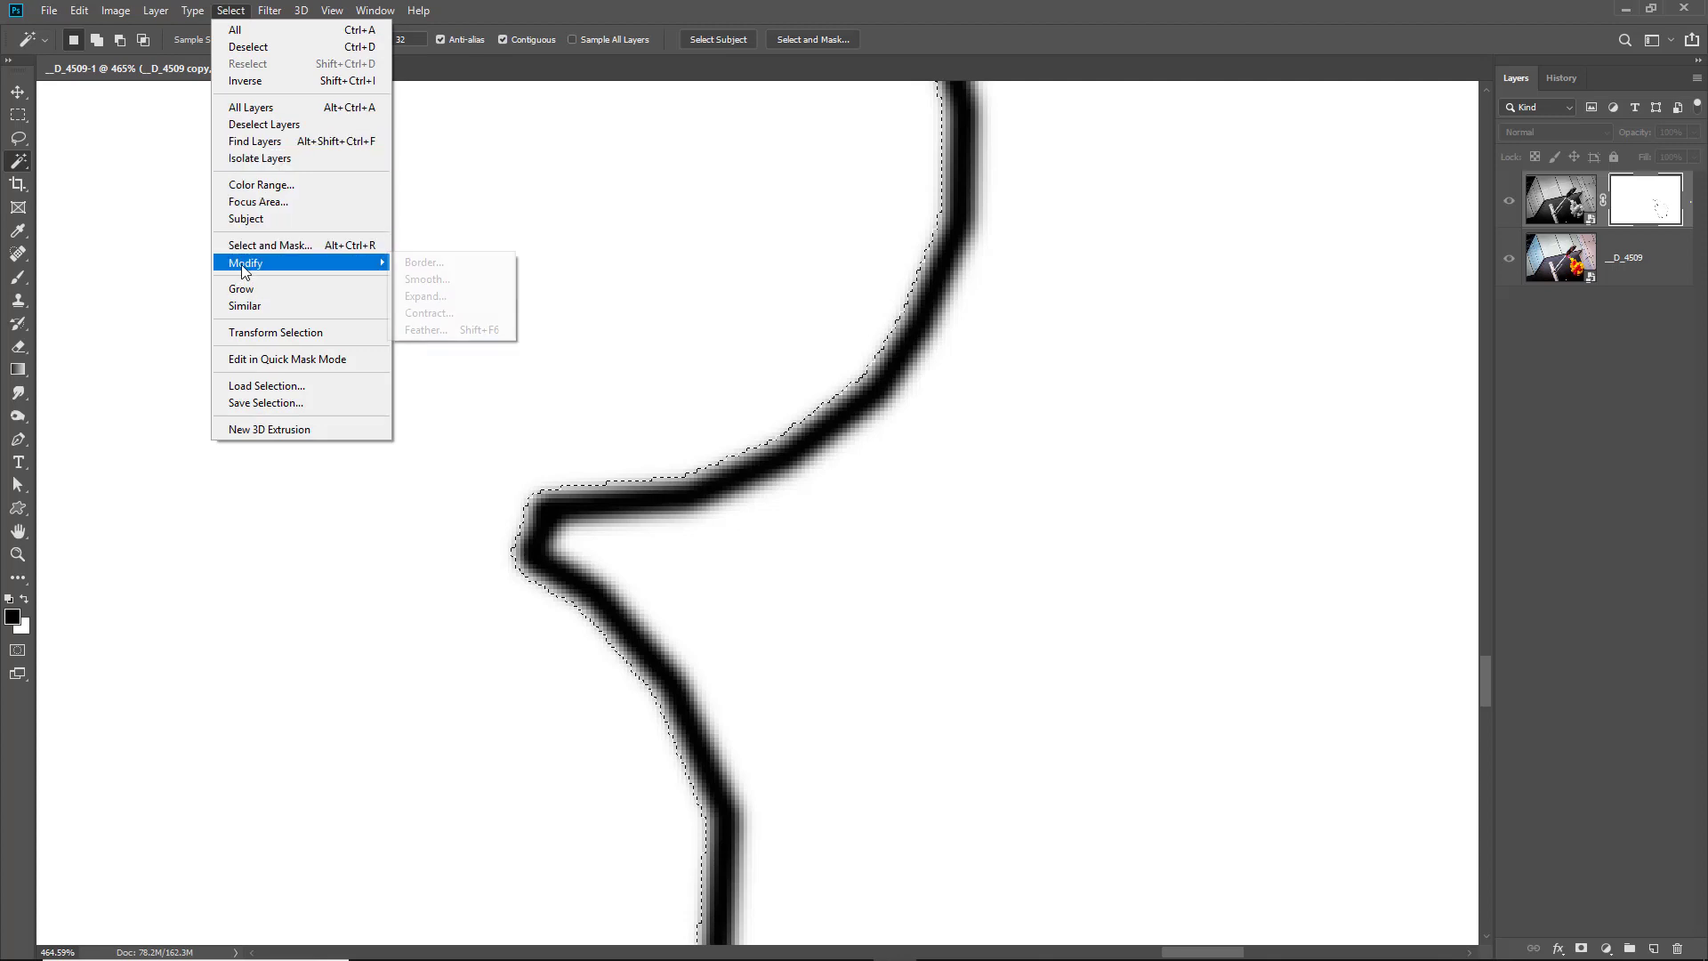
left_click(425, 296)
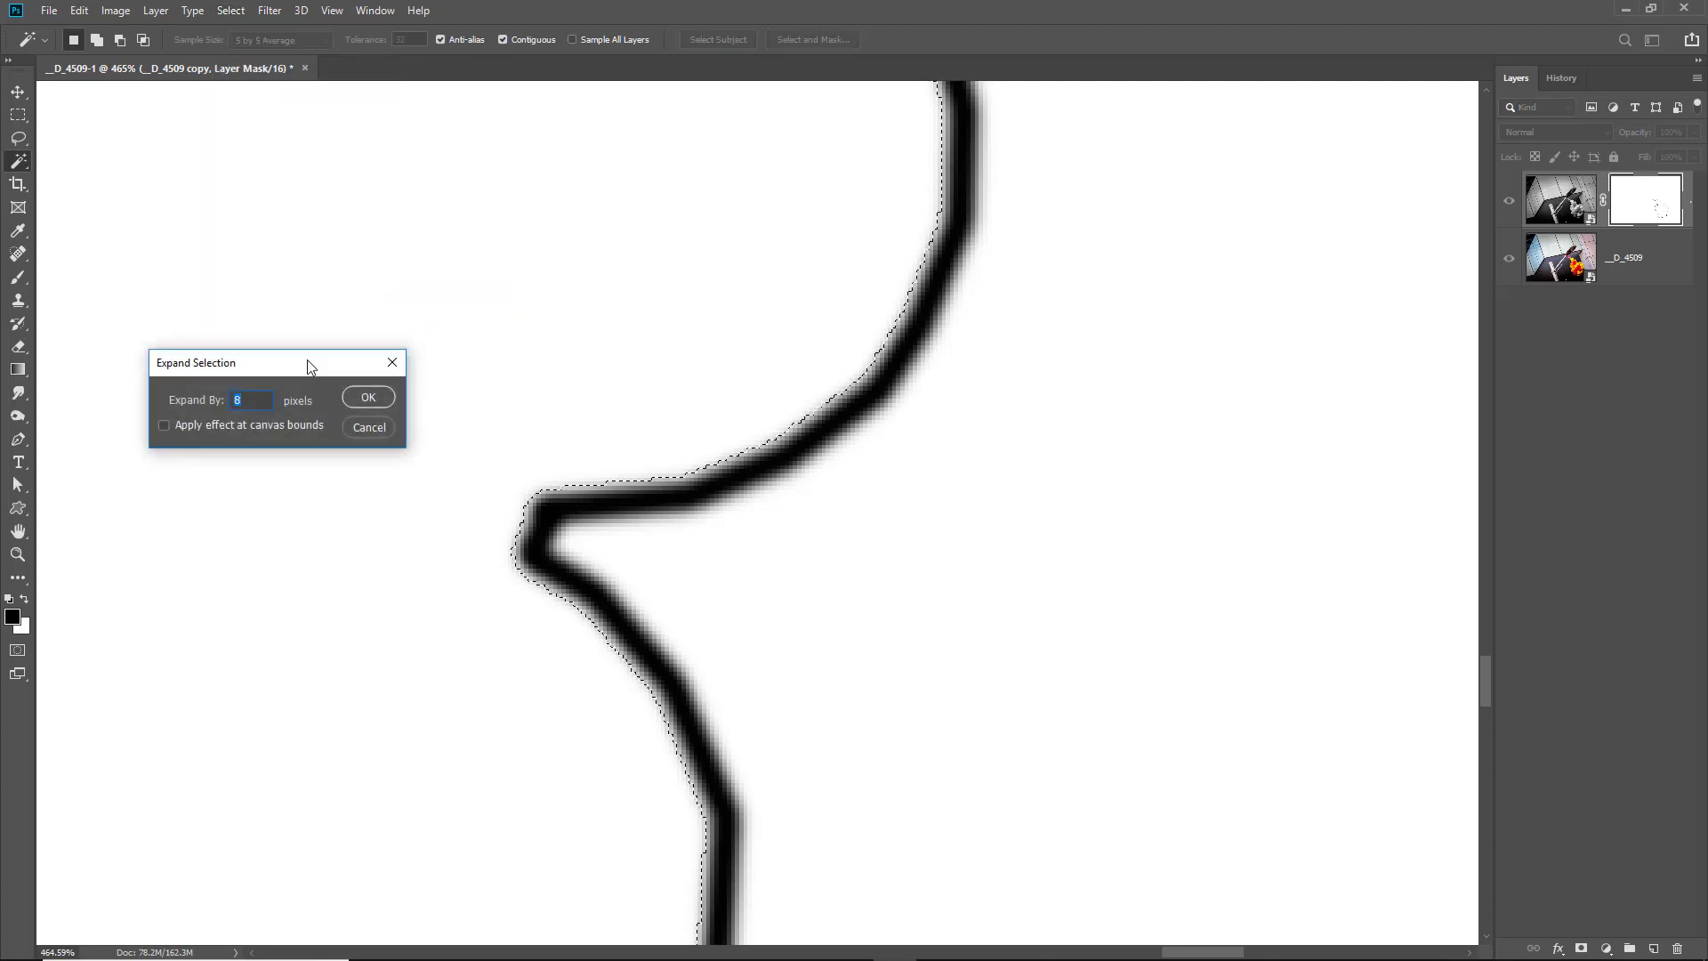
type("5")
left_click(368, 397)
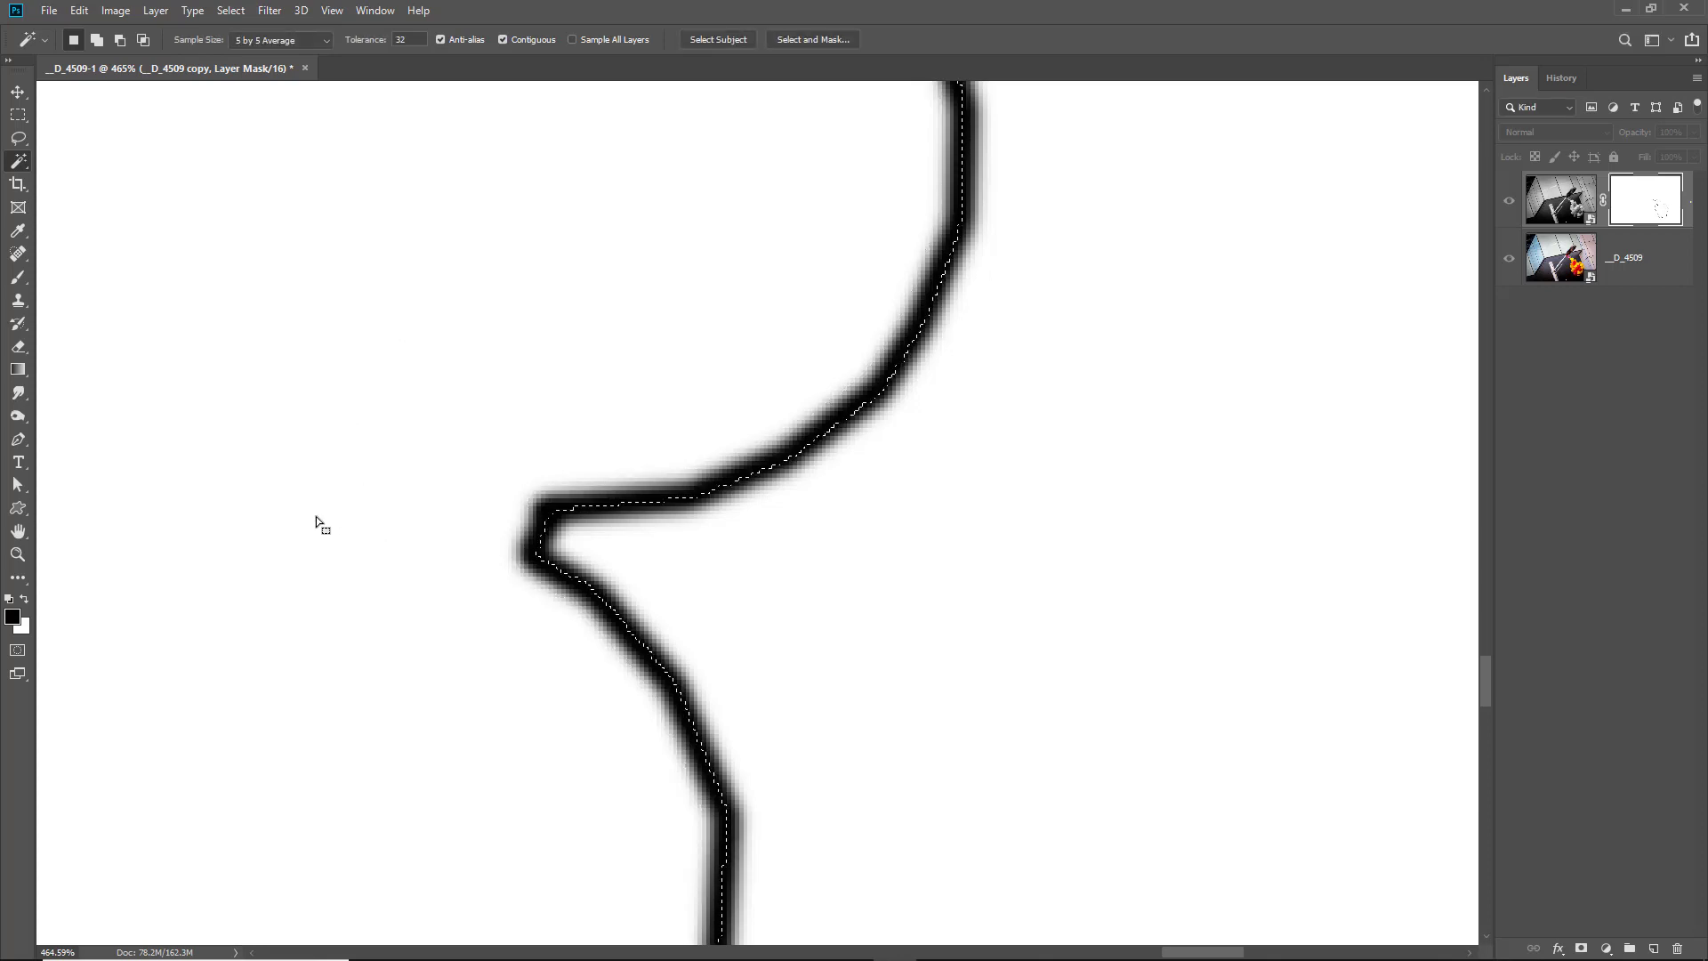
- Fill the expanded balloon selection with black on the mask and return to the normal image view
key("ctrl+0")
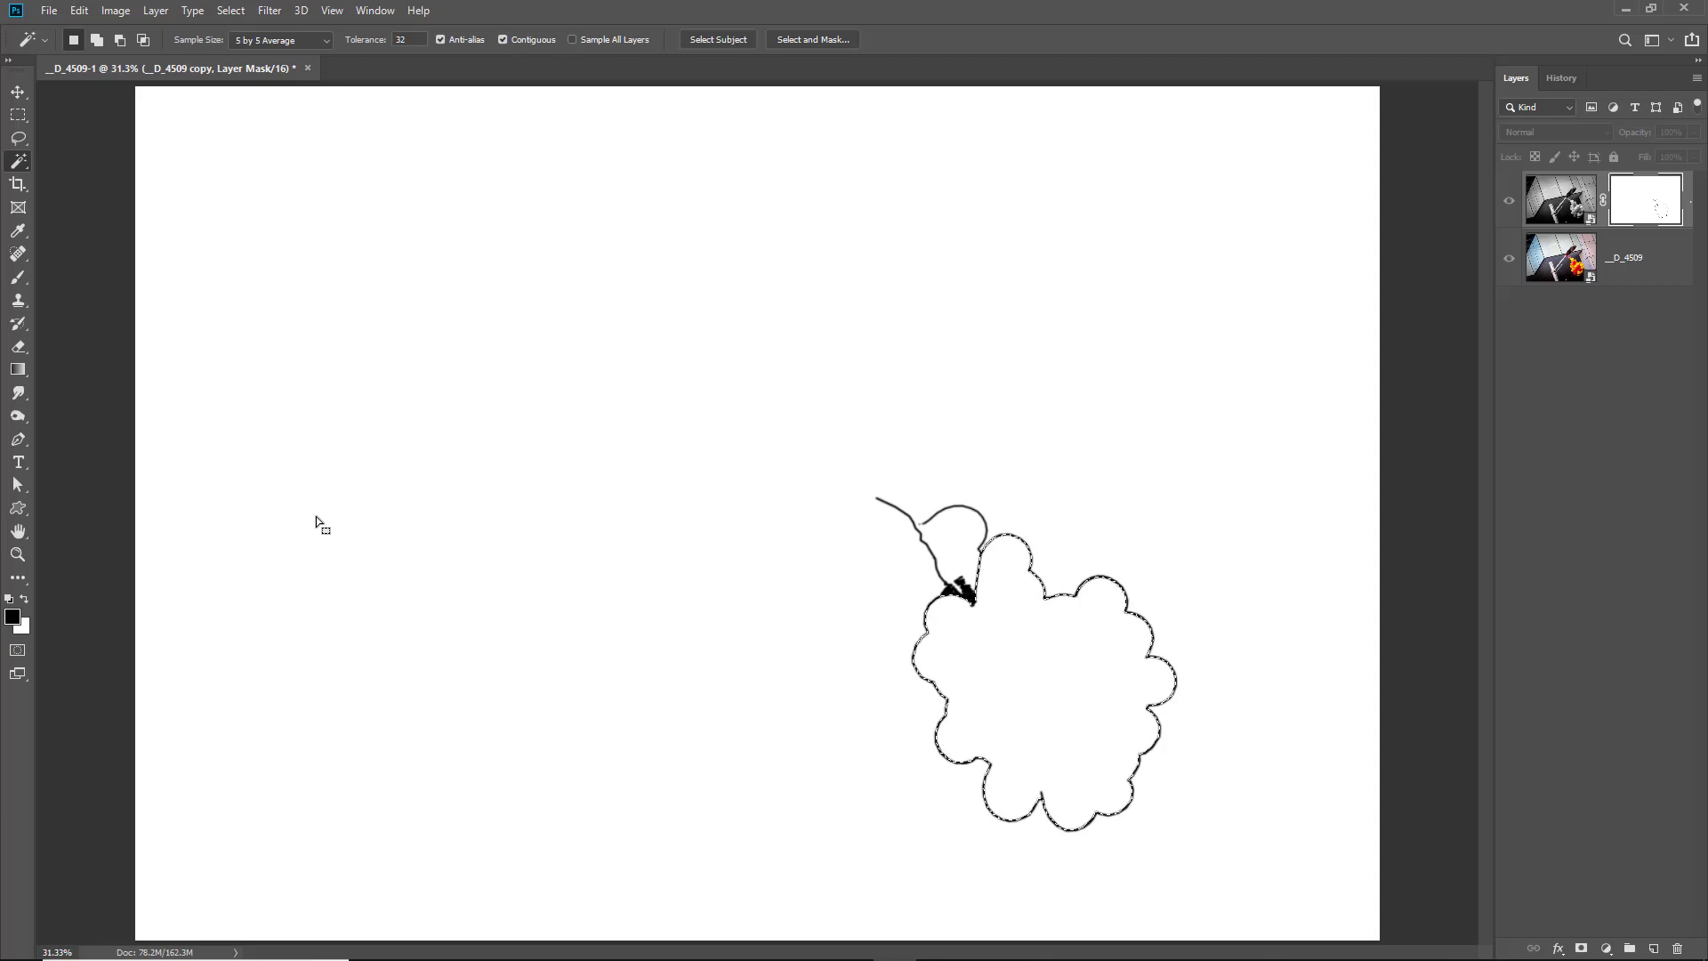
key("alt+BackSpace")
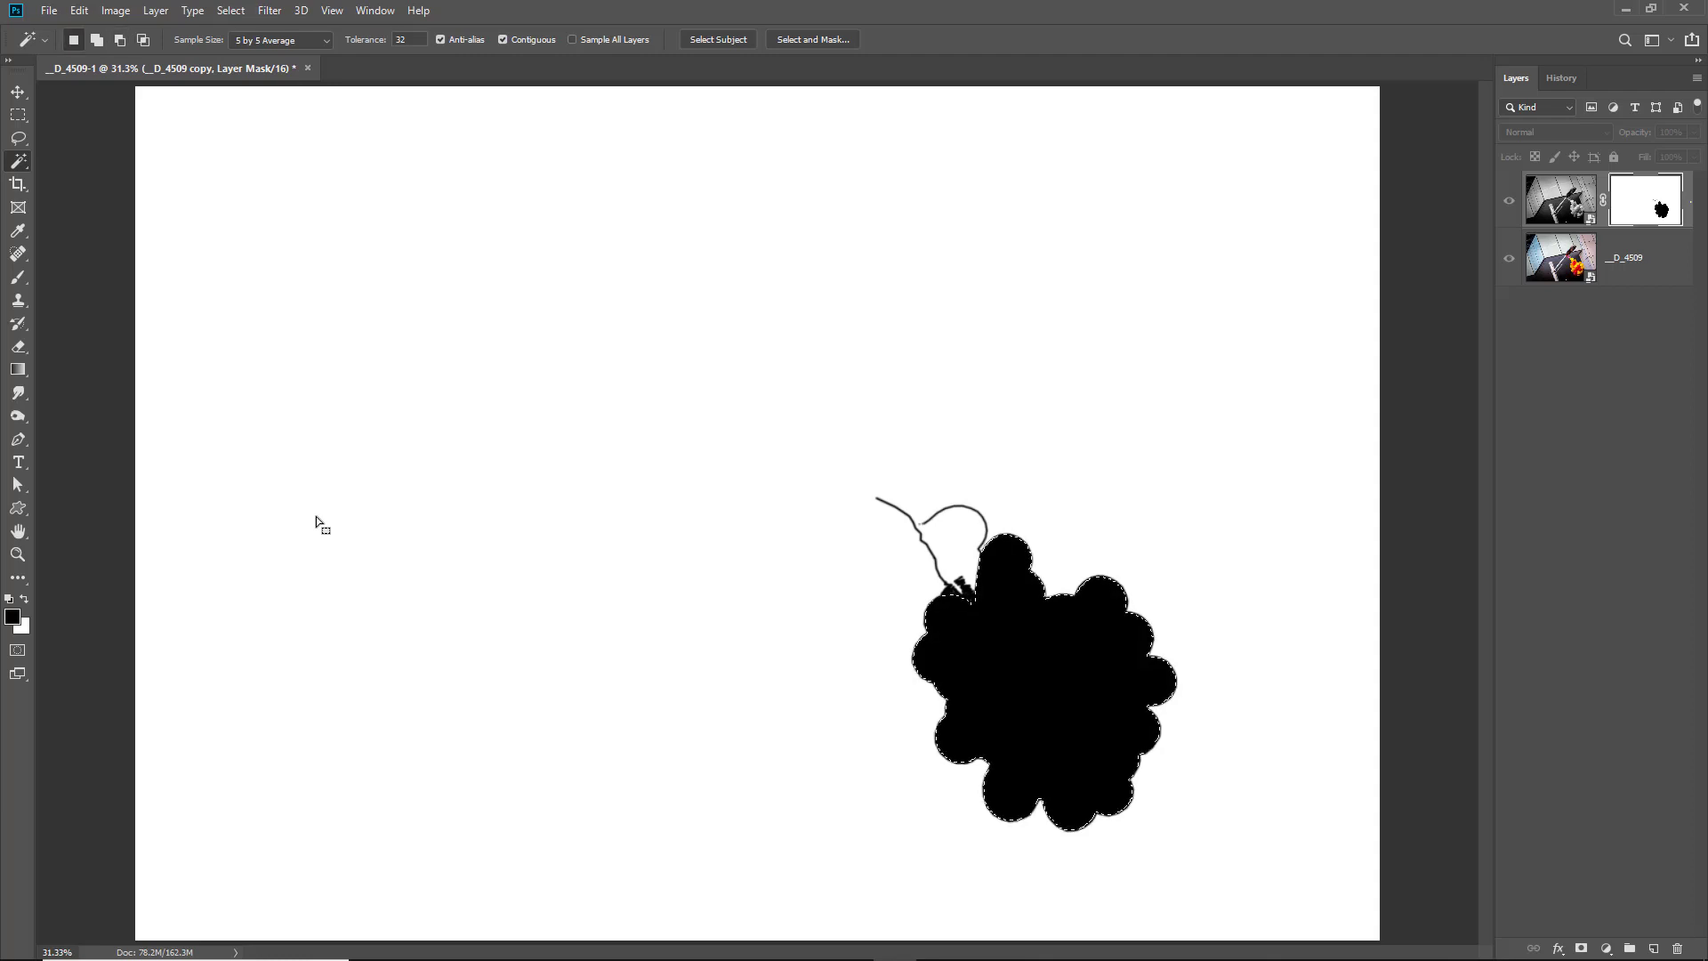
left_click(1508, 204)
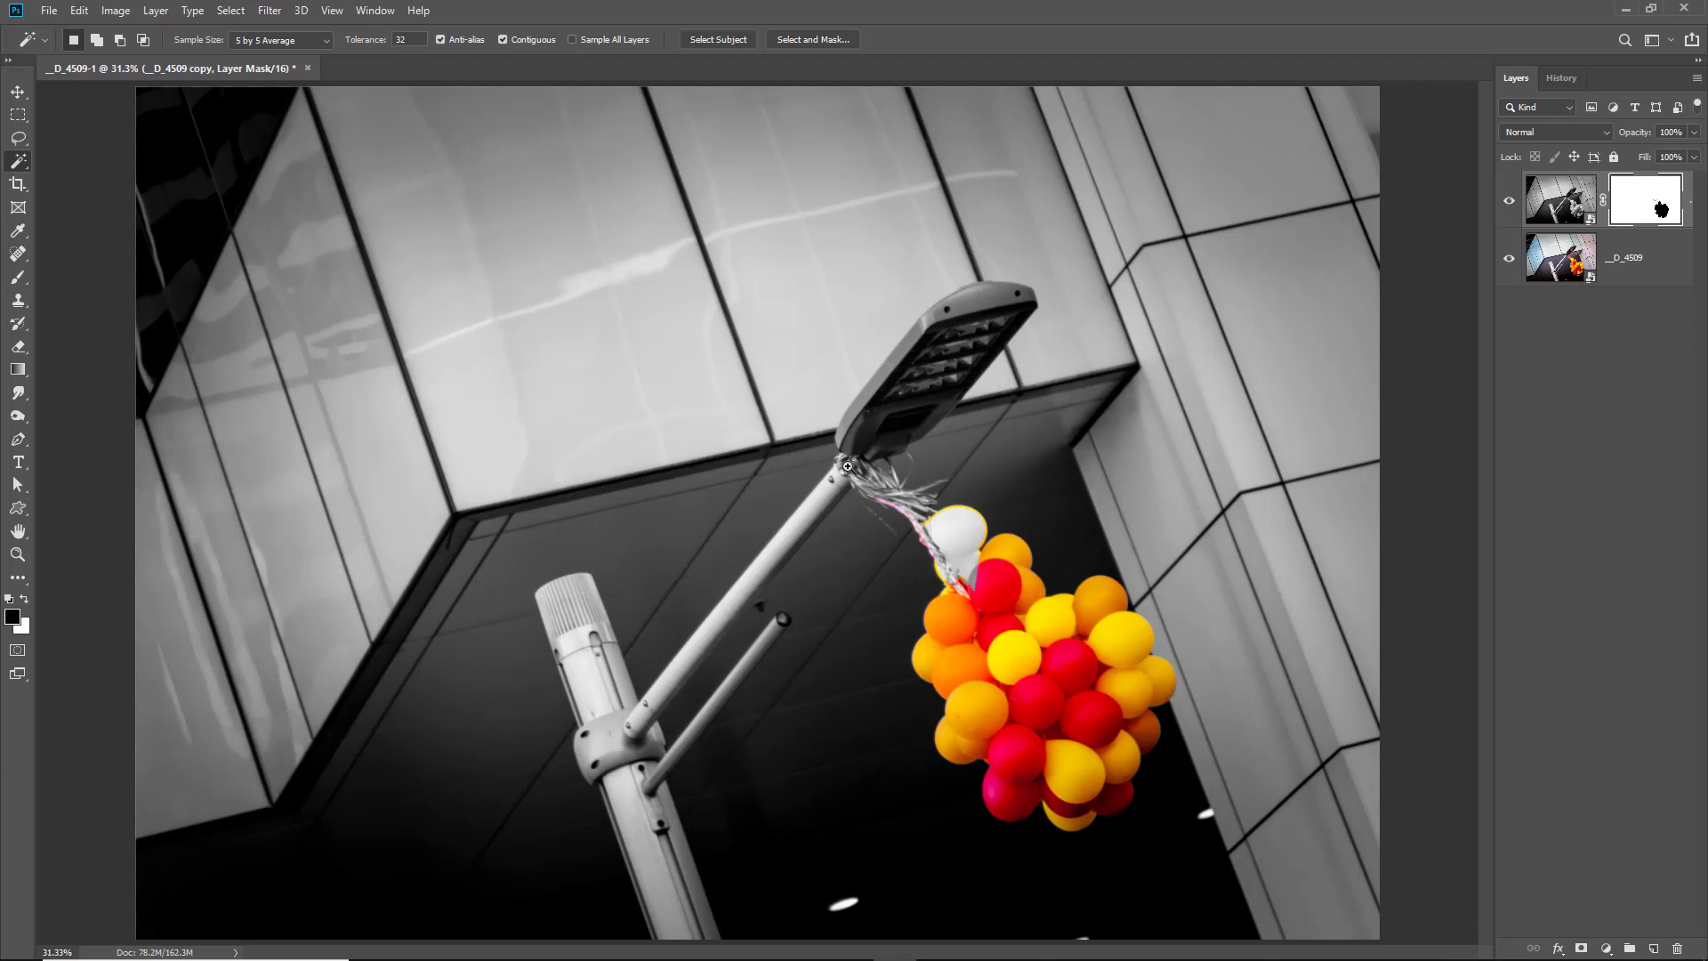
- Paint white on the mask with the Brush over the coloured outline running along the lower edge of the balloon strings
left_click_drag(820, 431, 996, 534)
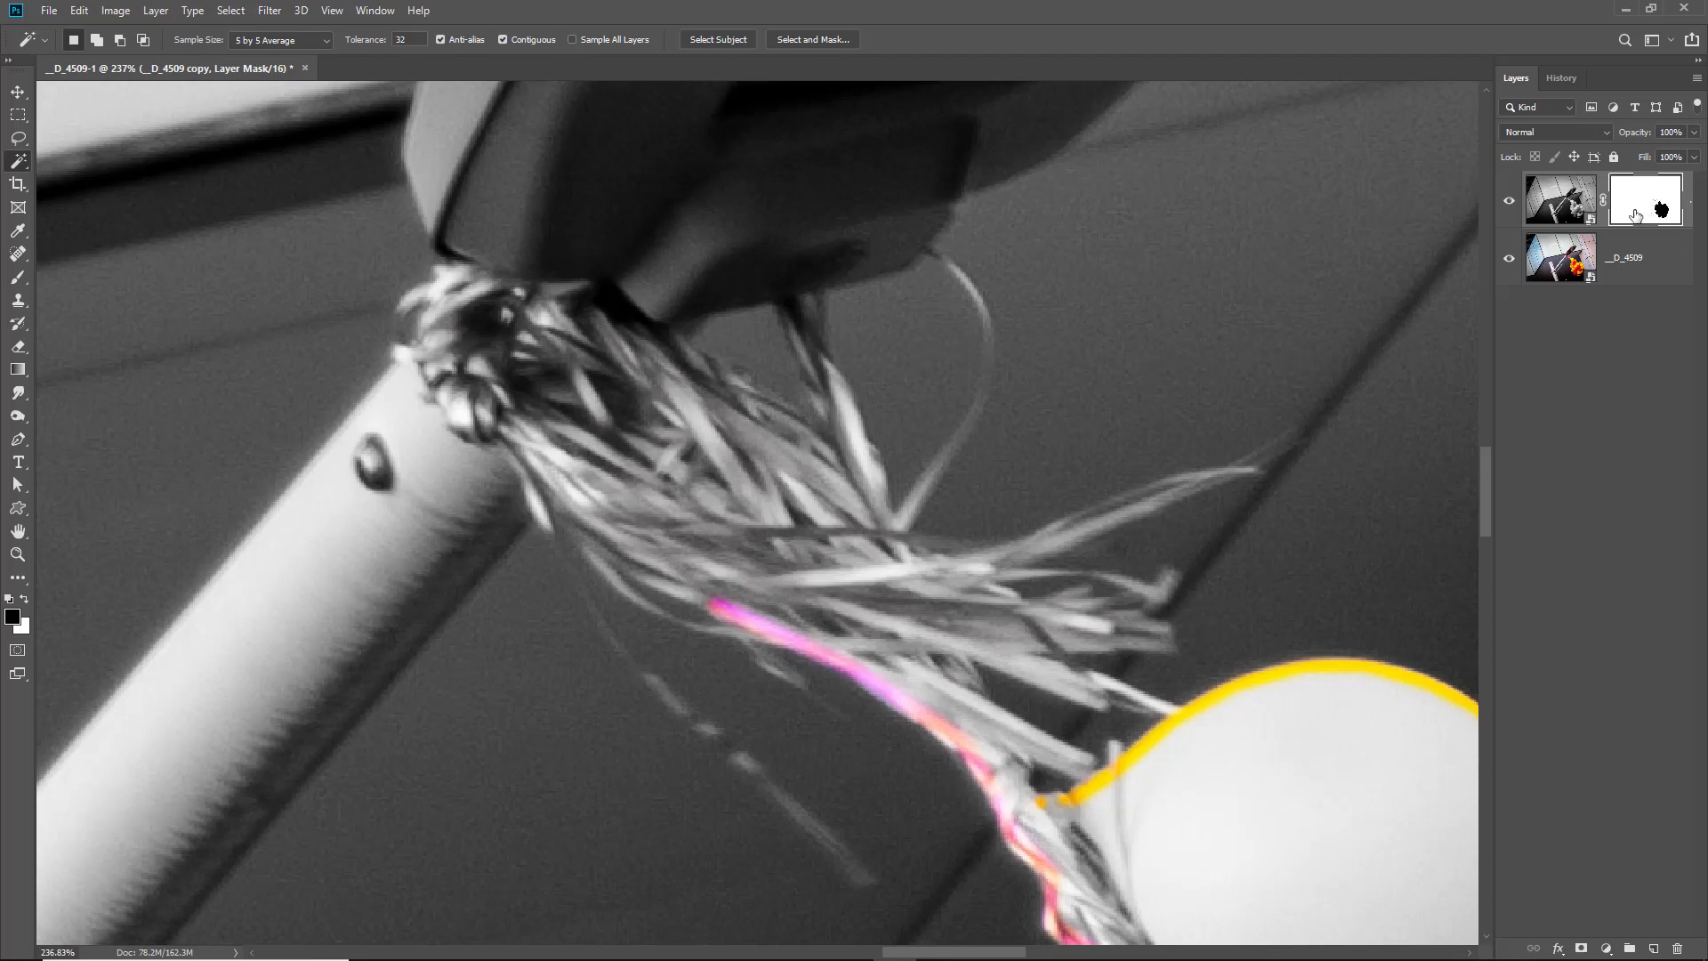
left_click(24, 599)
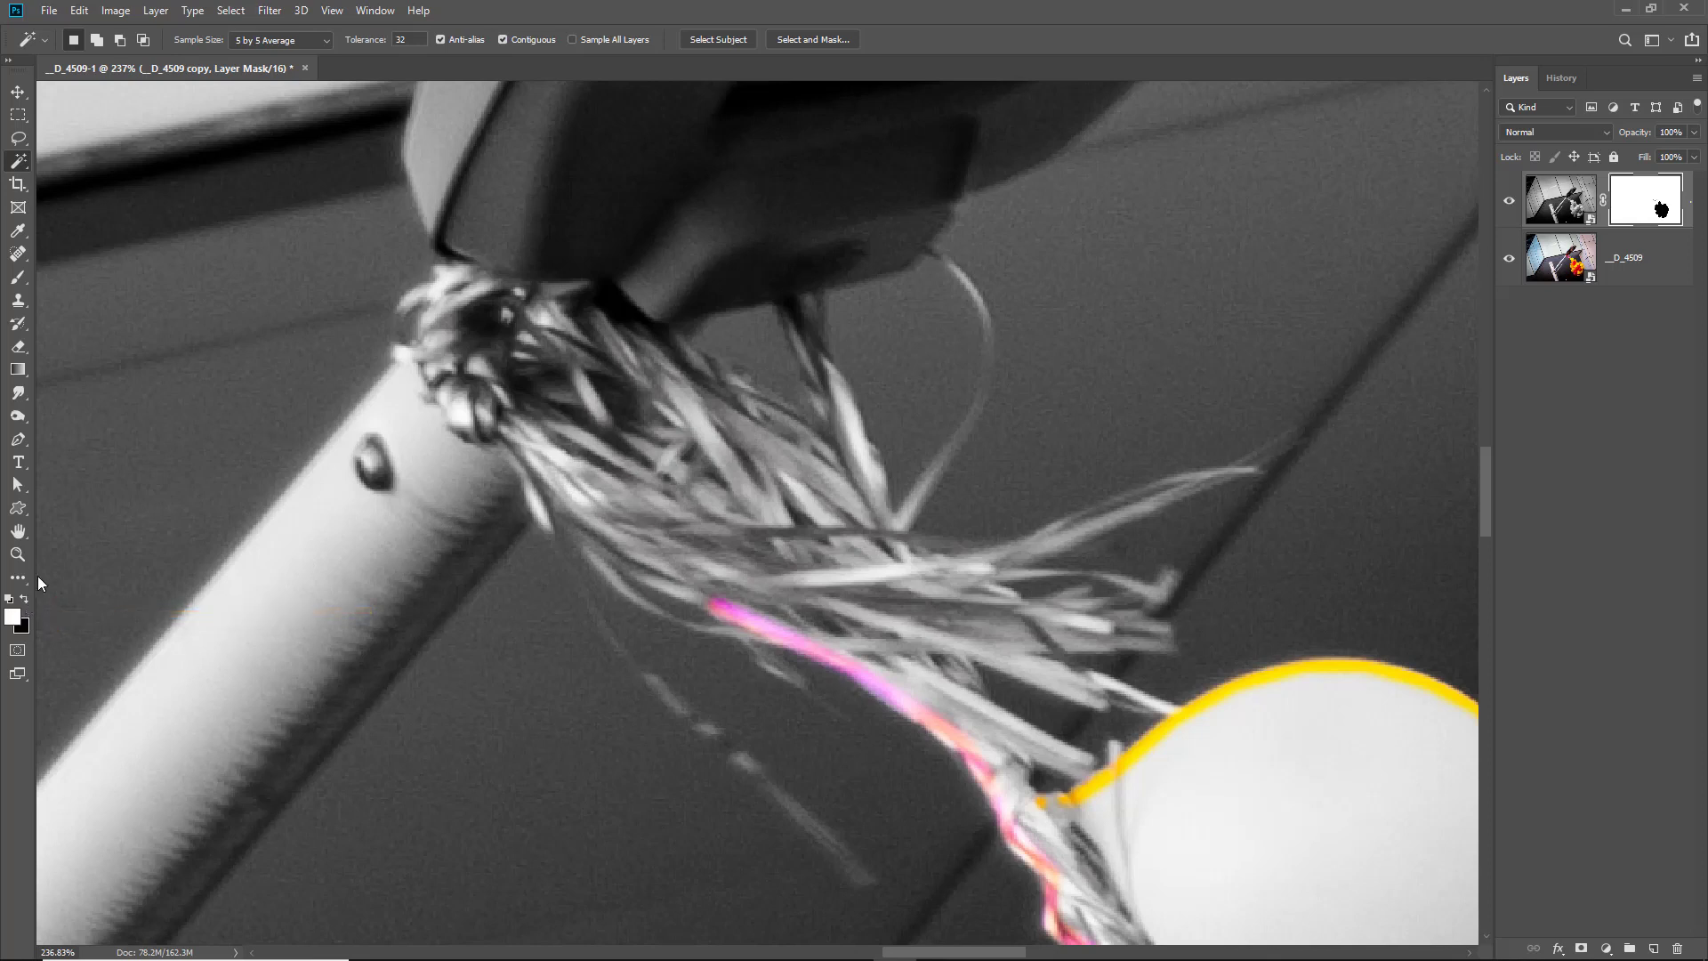
left_click(19, 280)
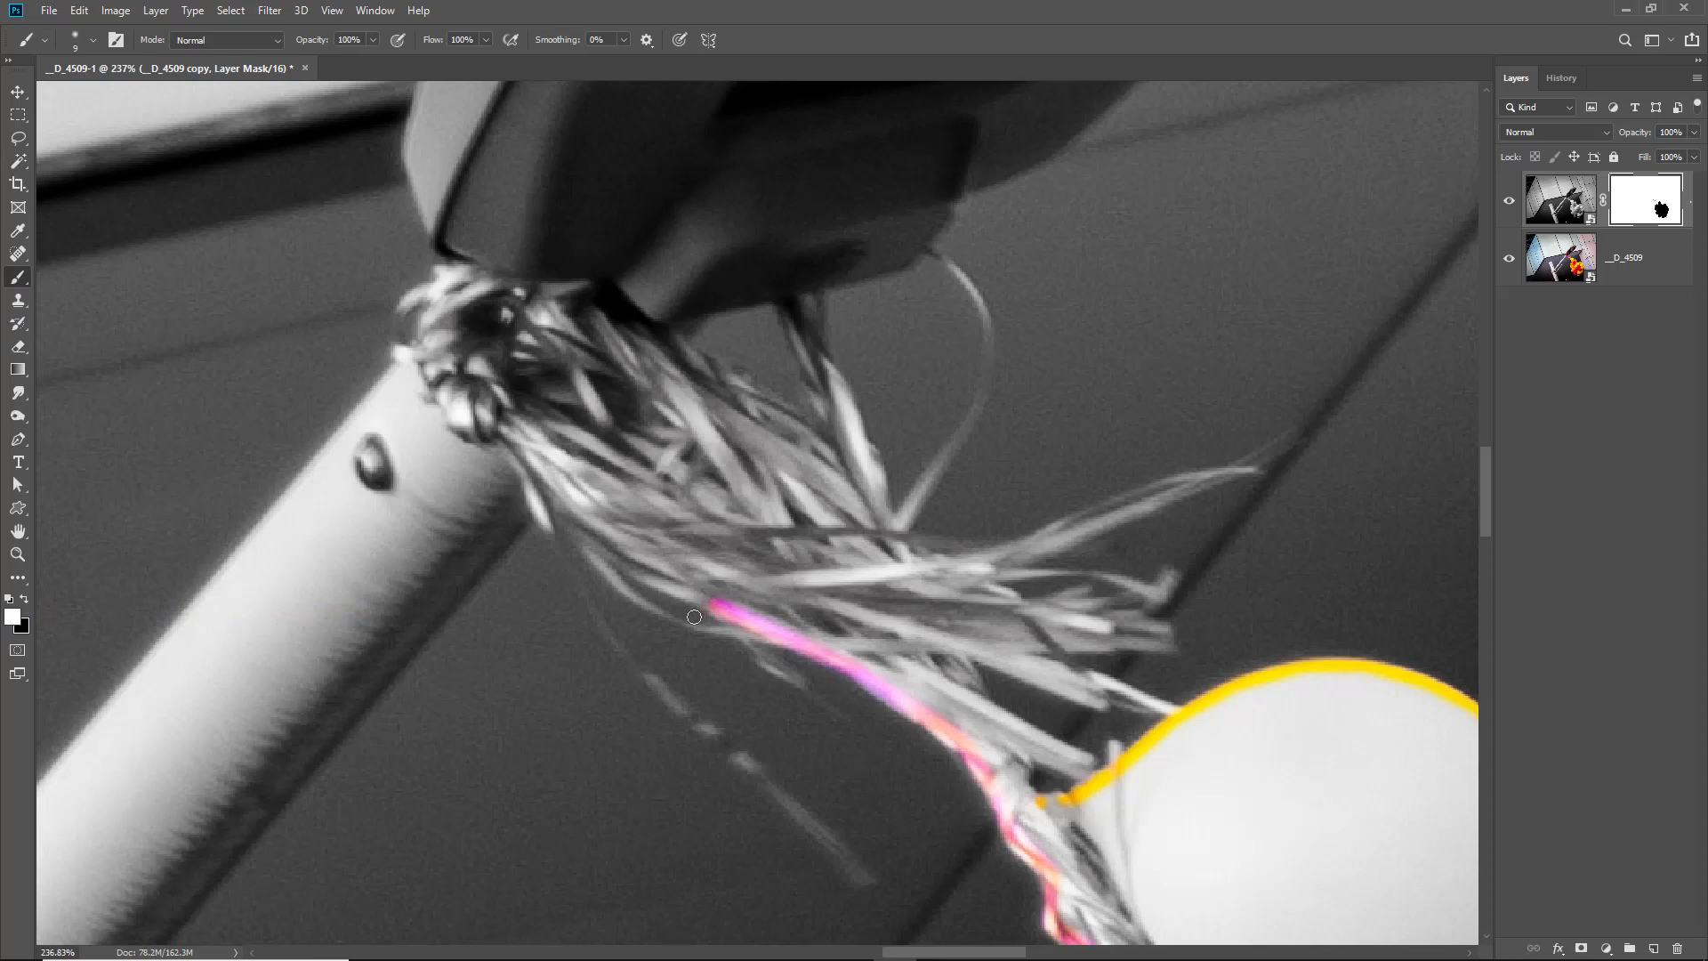
mouse_move(694, 617)
left_mouse_down()
mouse_move(761, 591)
mouse_move(747, 654)
mouse_move(837, 641)
mouse_move(881, 654)
mouse_move(880, 683)
mouse_move(924, 683)
left_mouse_up()
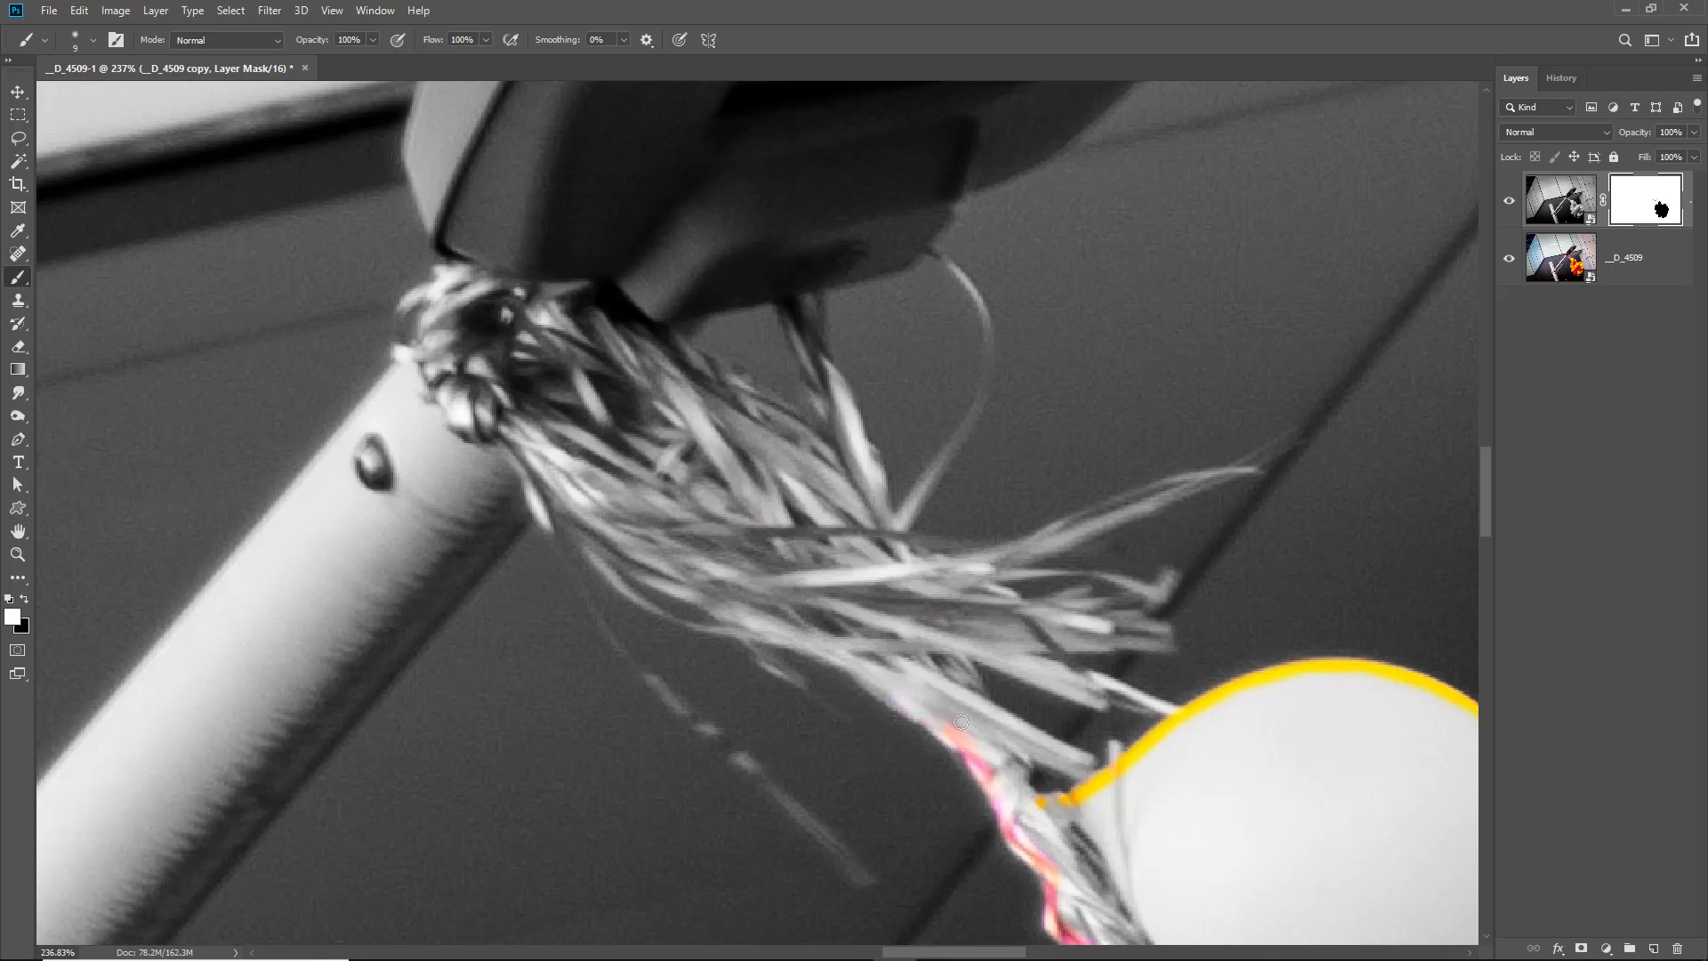
mouse_move(974, 747)
left_mouse_down()
mouse_move(968, 809)
mouse_move(1011, 796)
mouse_move(998, 835)
left_mouse_up()
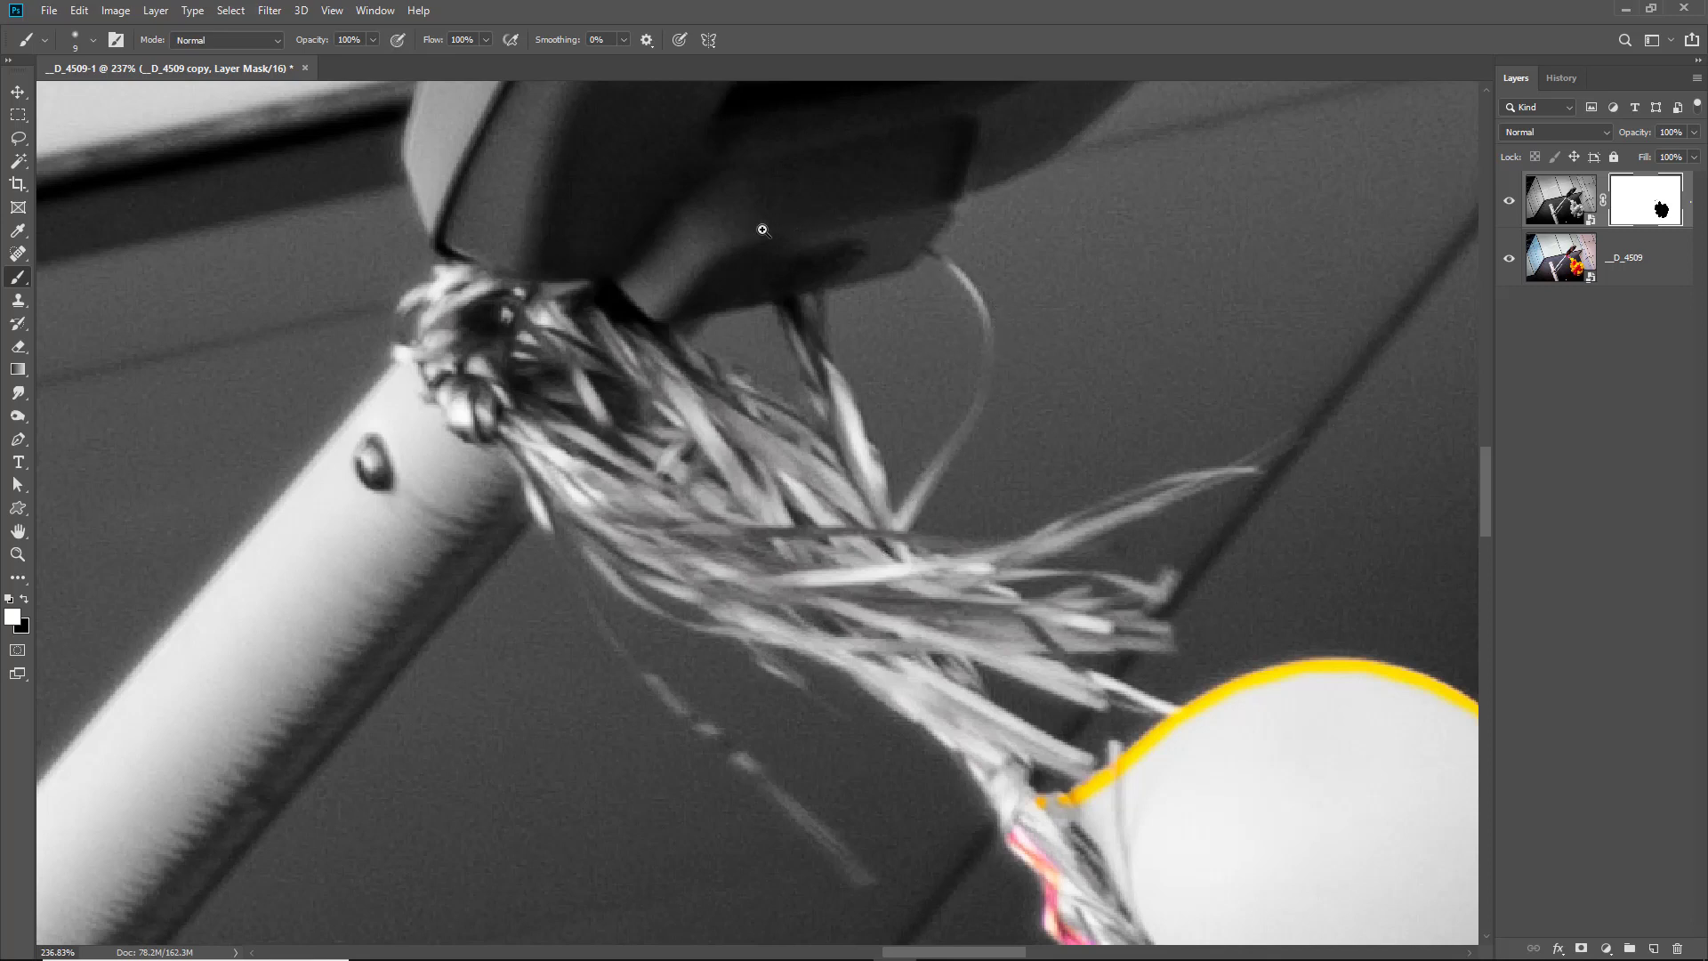
- Paint black on the mask along the lower part of the thin curved strand below the lamp head with a slightly smaller brush
left_click_drag(764, 233, 1103, 623)
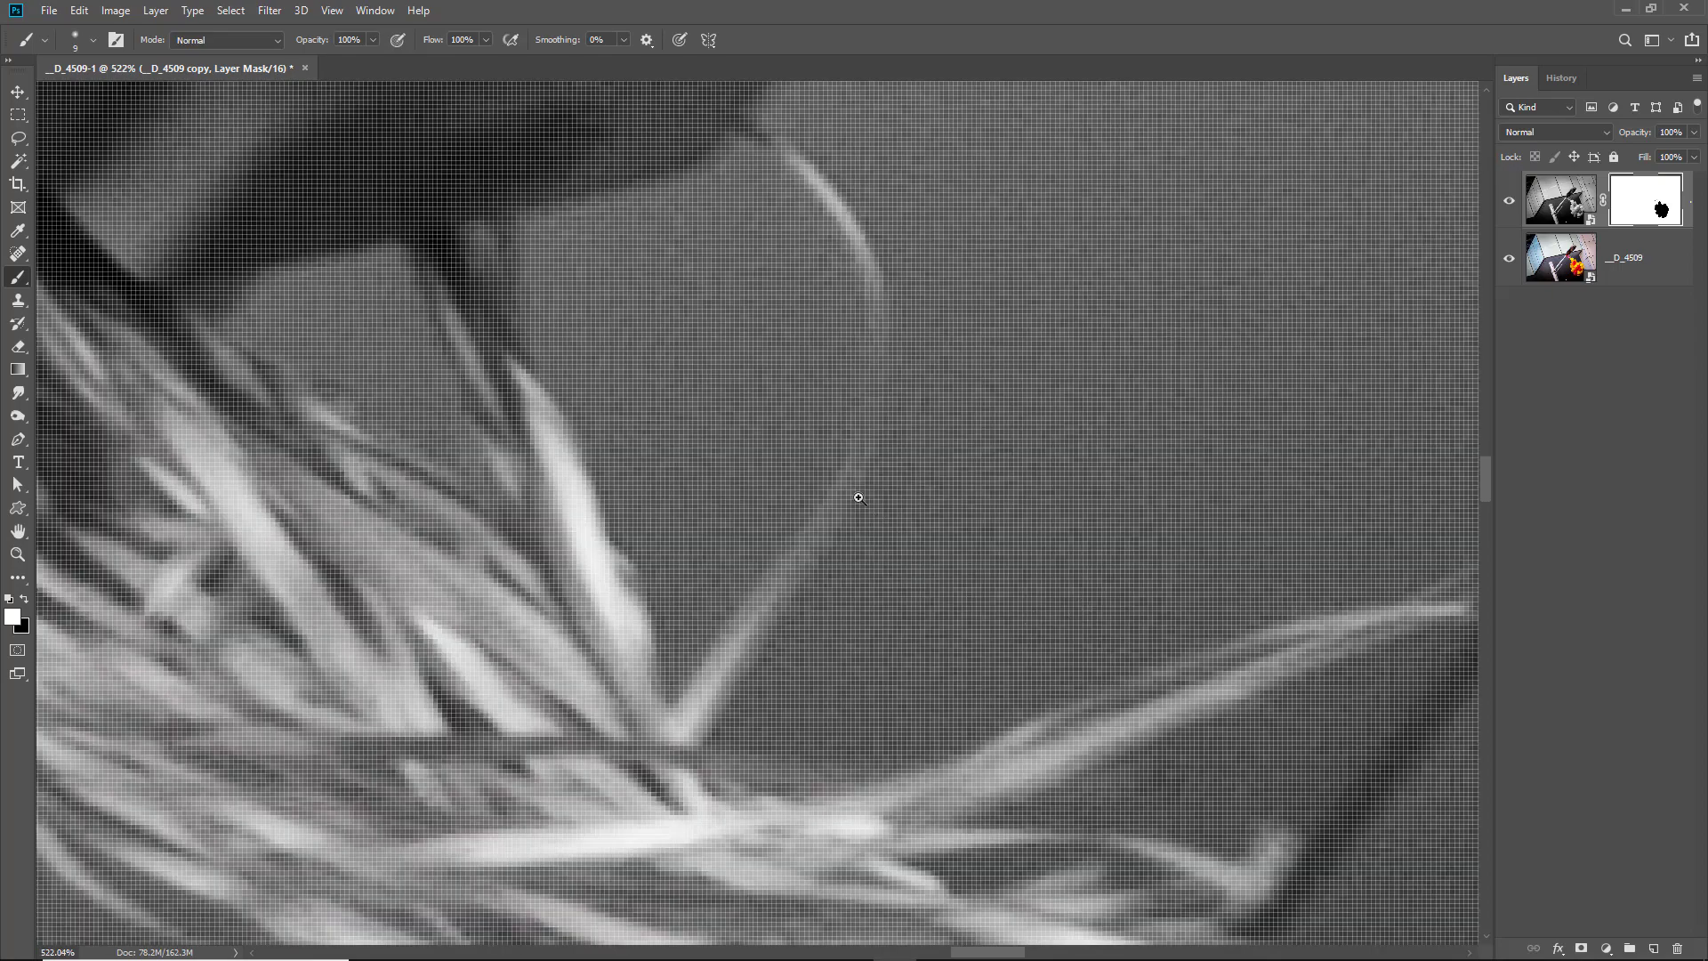
left_click(856, 438, "alt")
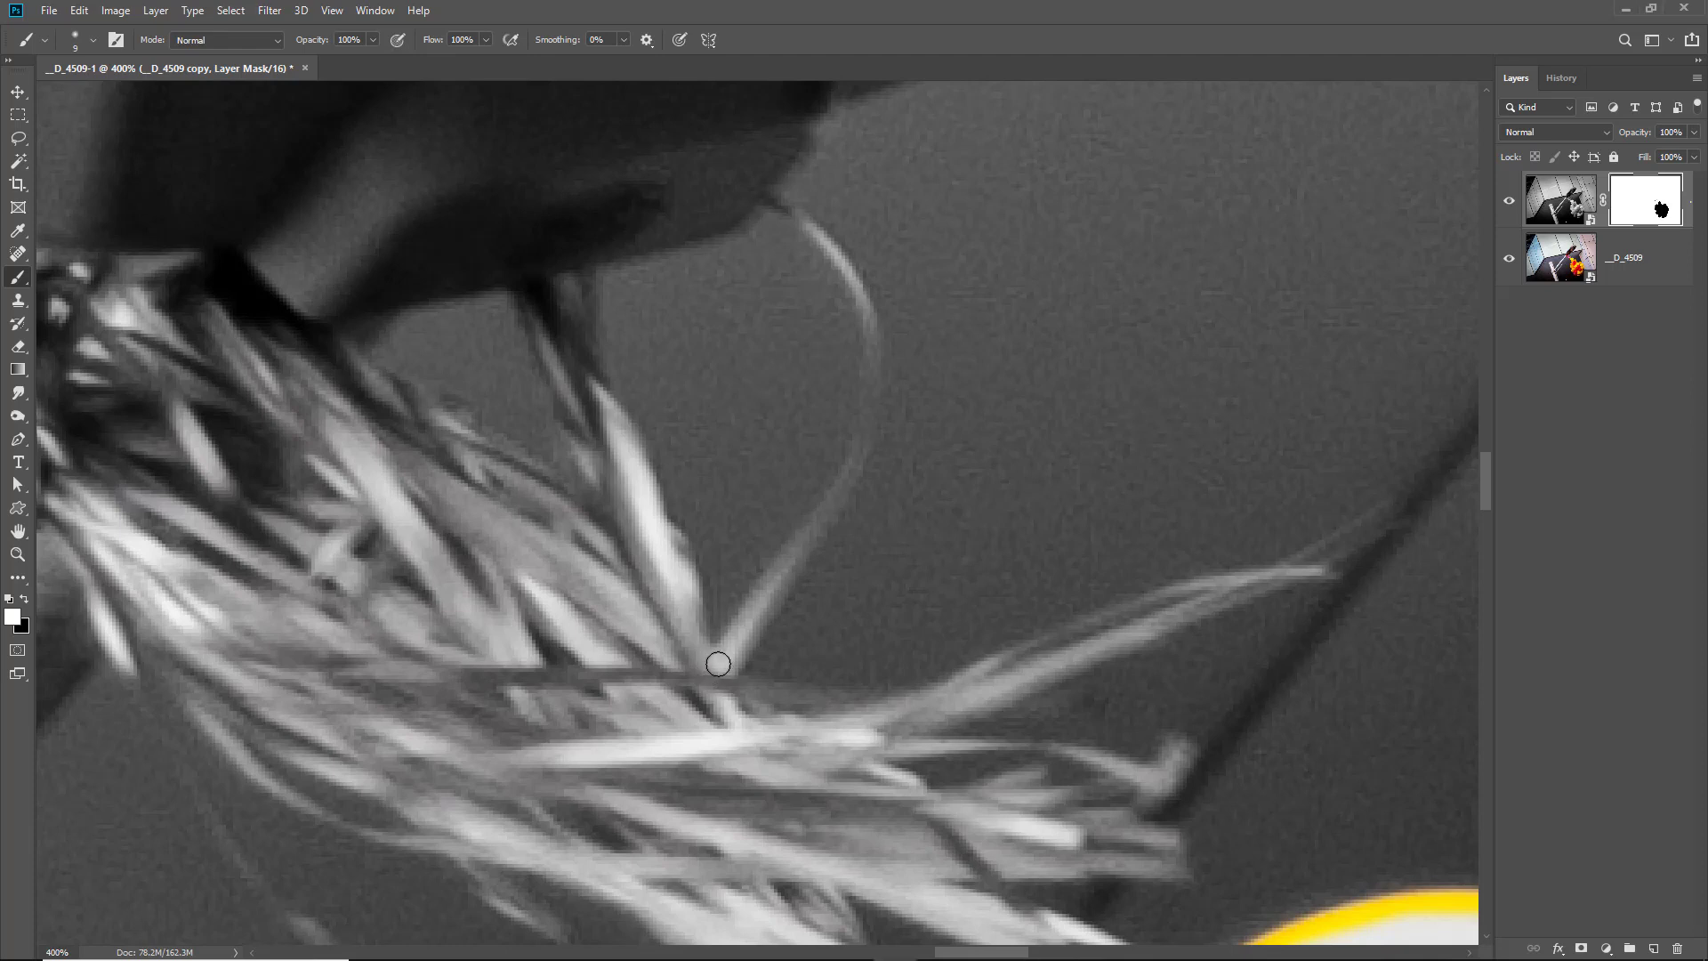
key("x")
key("bracketleft")
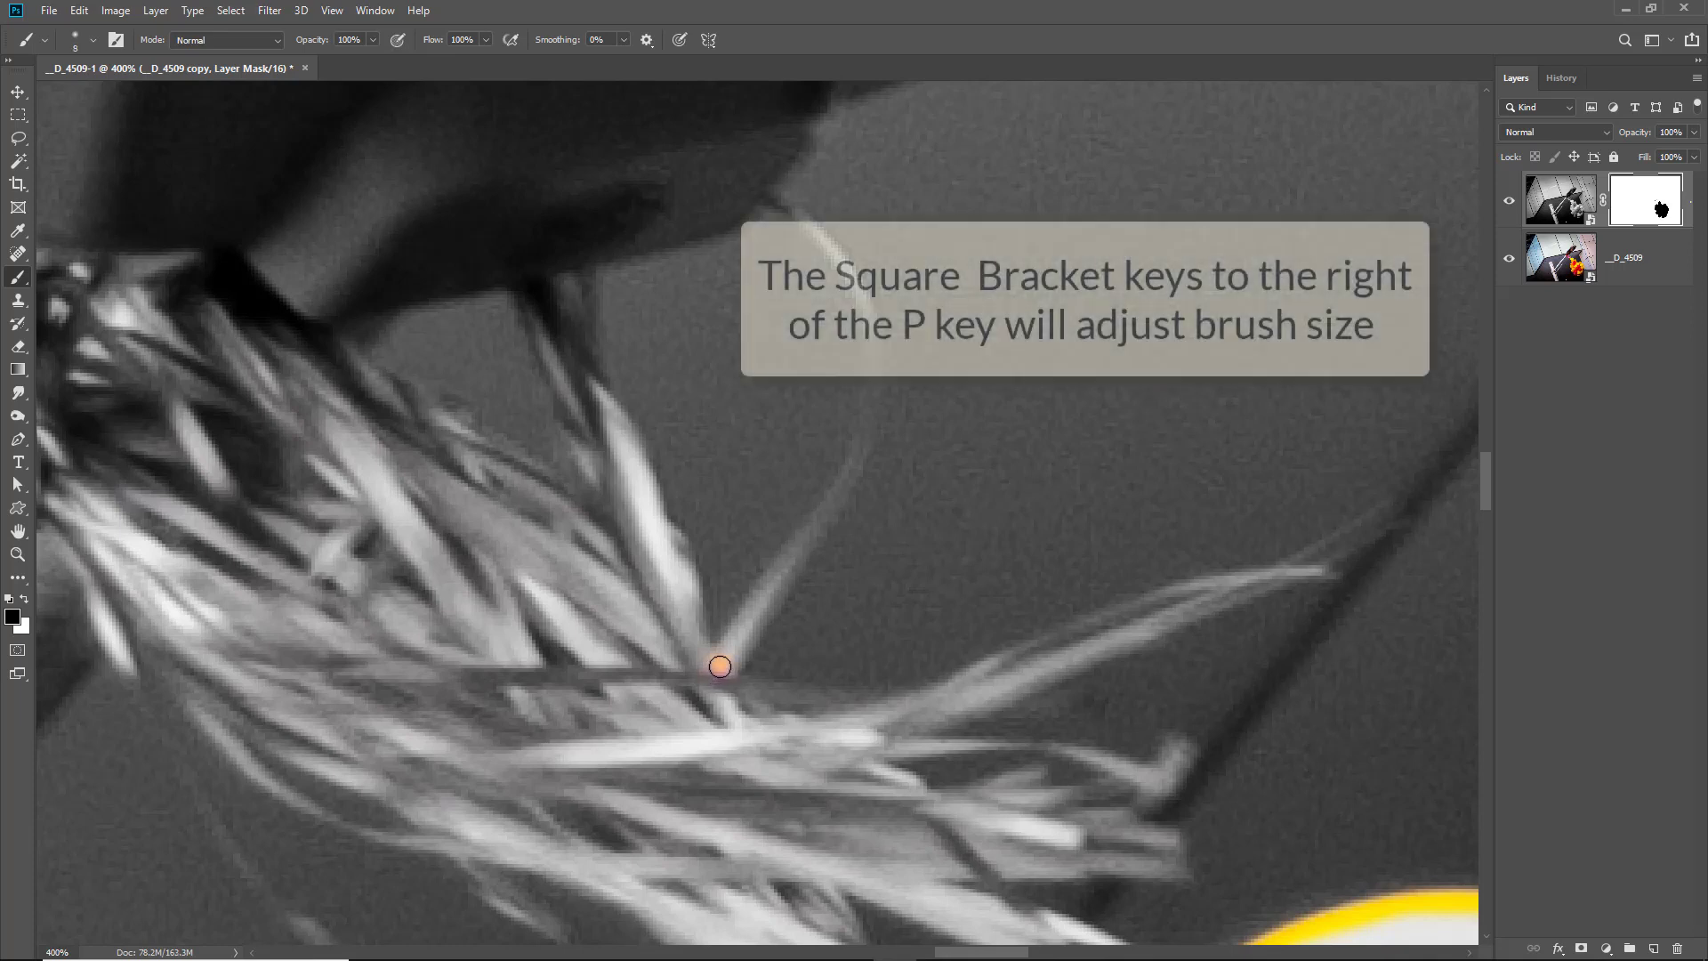
left_click_drag(721, 656, 767, 589)
left_click(805, 533, "shift")
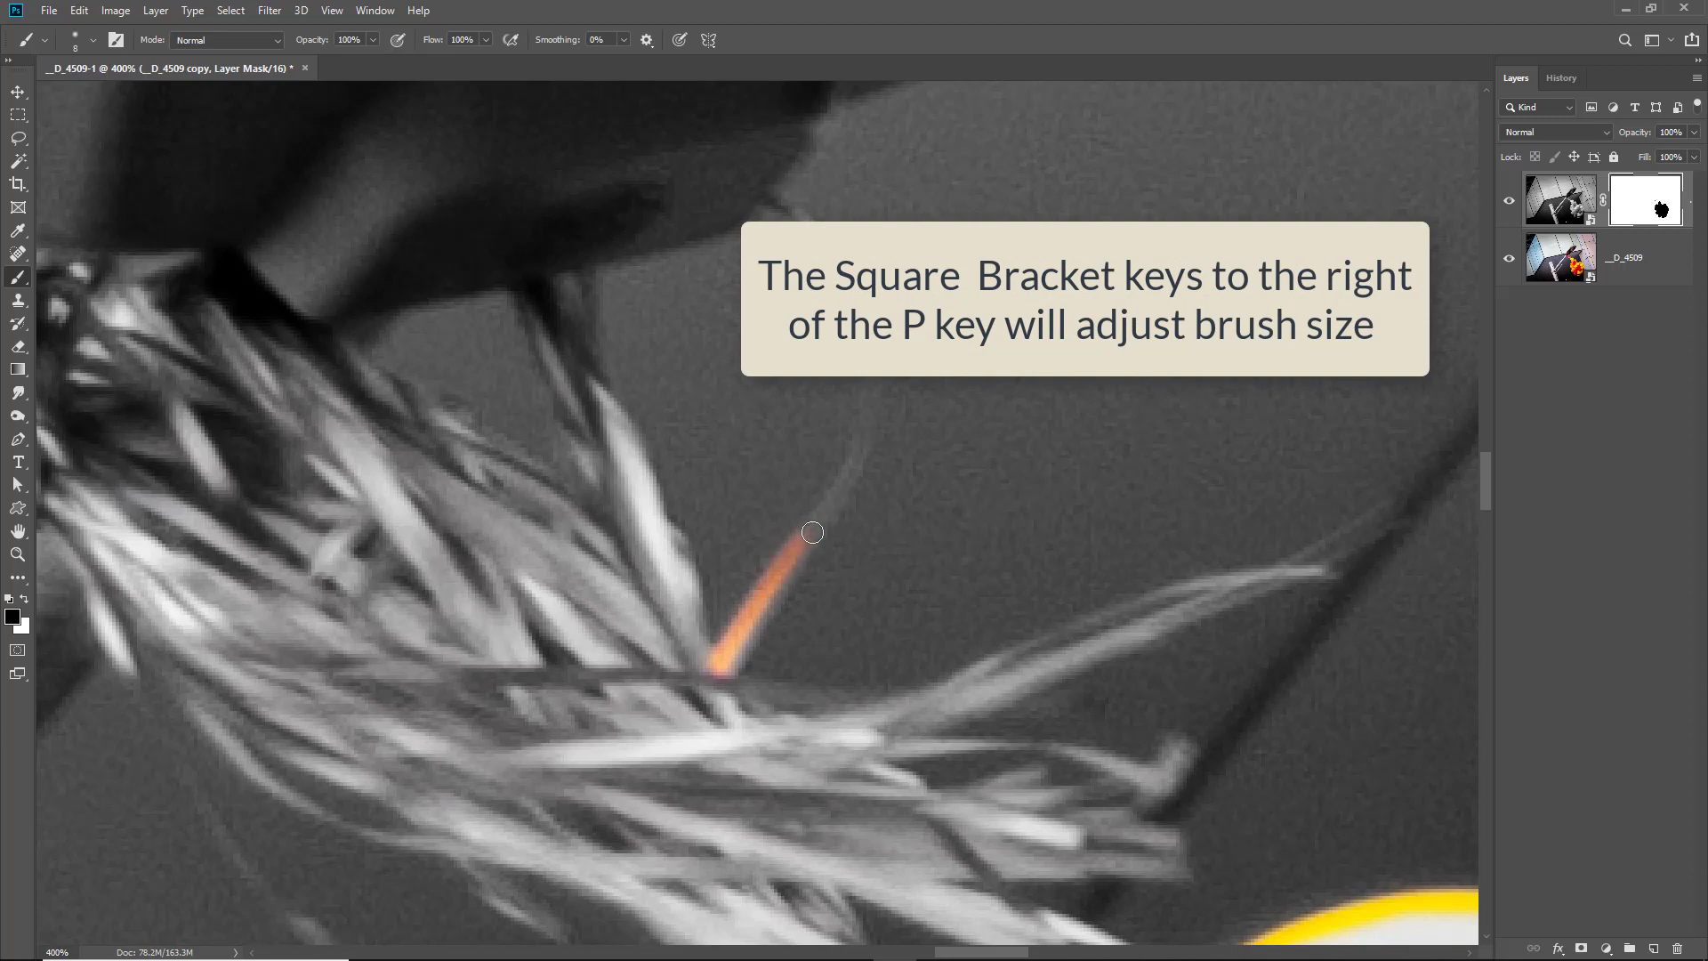
- Paint black up the rest of the curved strand to the lamp head, shrinking the brush to 6 and 4 pixels, and touch up its lower edge
key("bracketleft")
key("bracketleft")
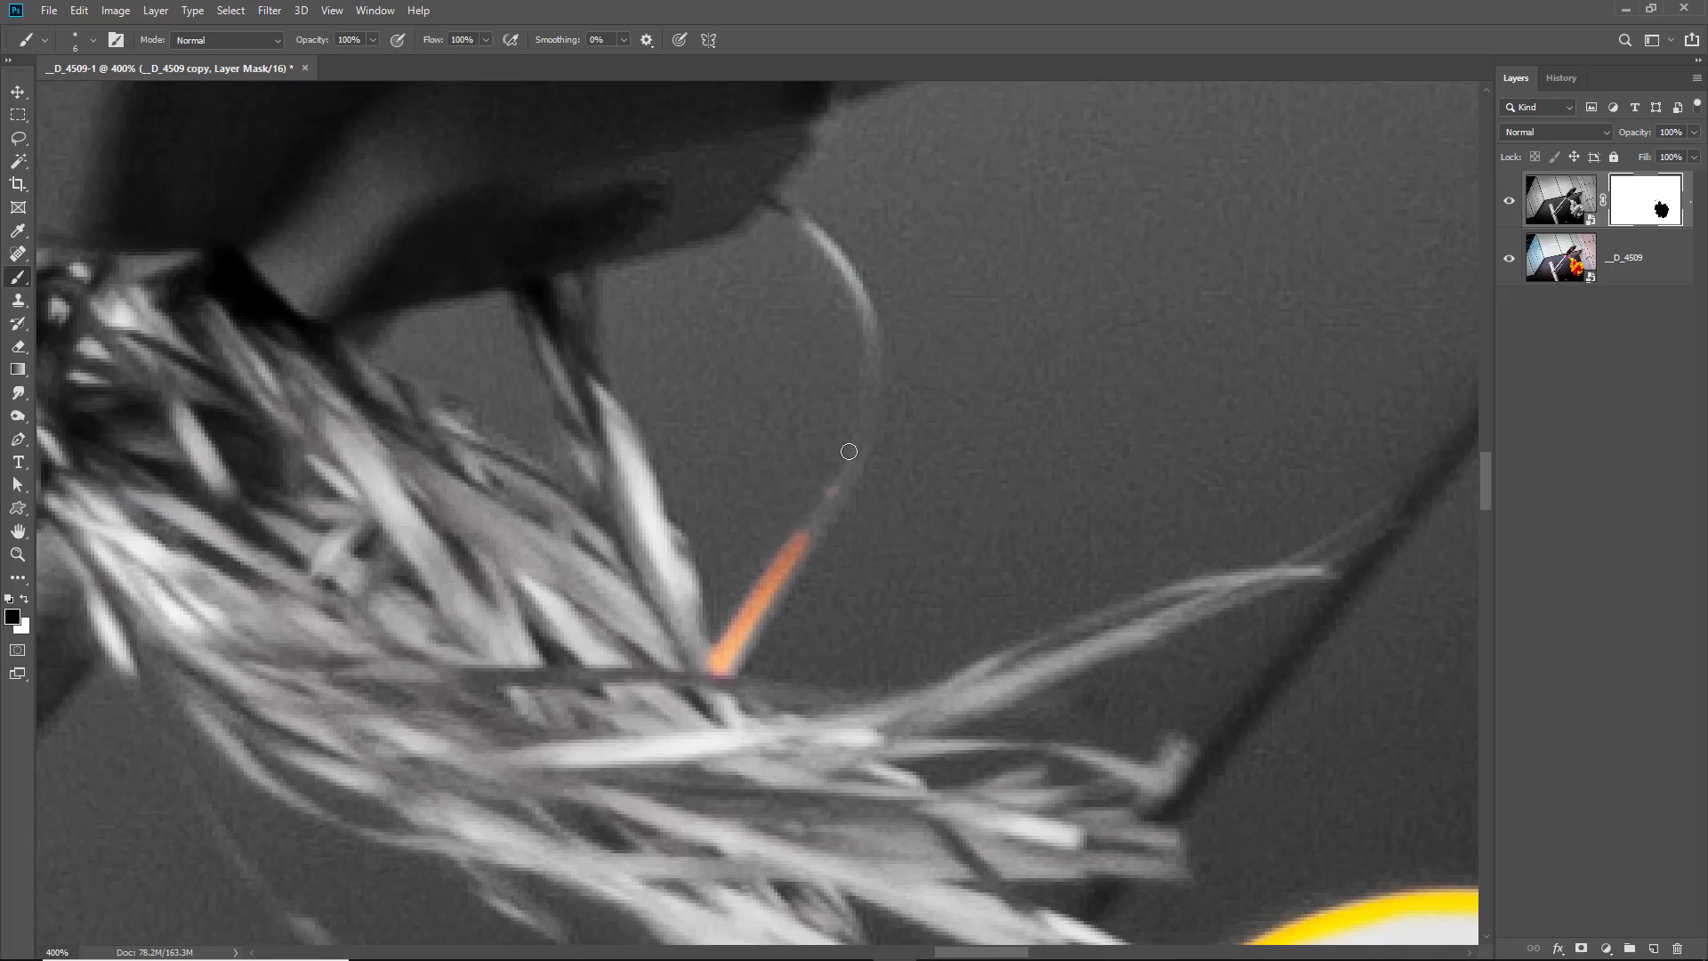
mouse_move(822, 495)
left_mouse_down()
mouse_move(855, 436)
mouse_move(868, 310)
left_mouse_up()
key("bracketleft")
key("bracketleft")
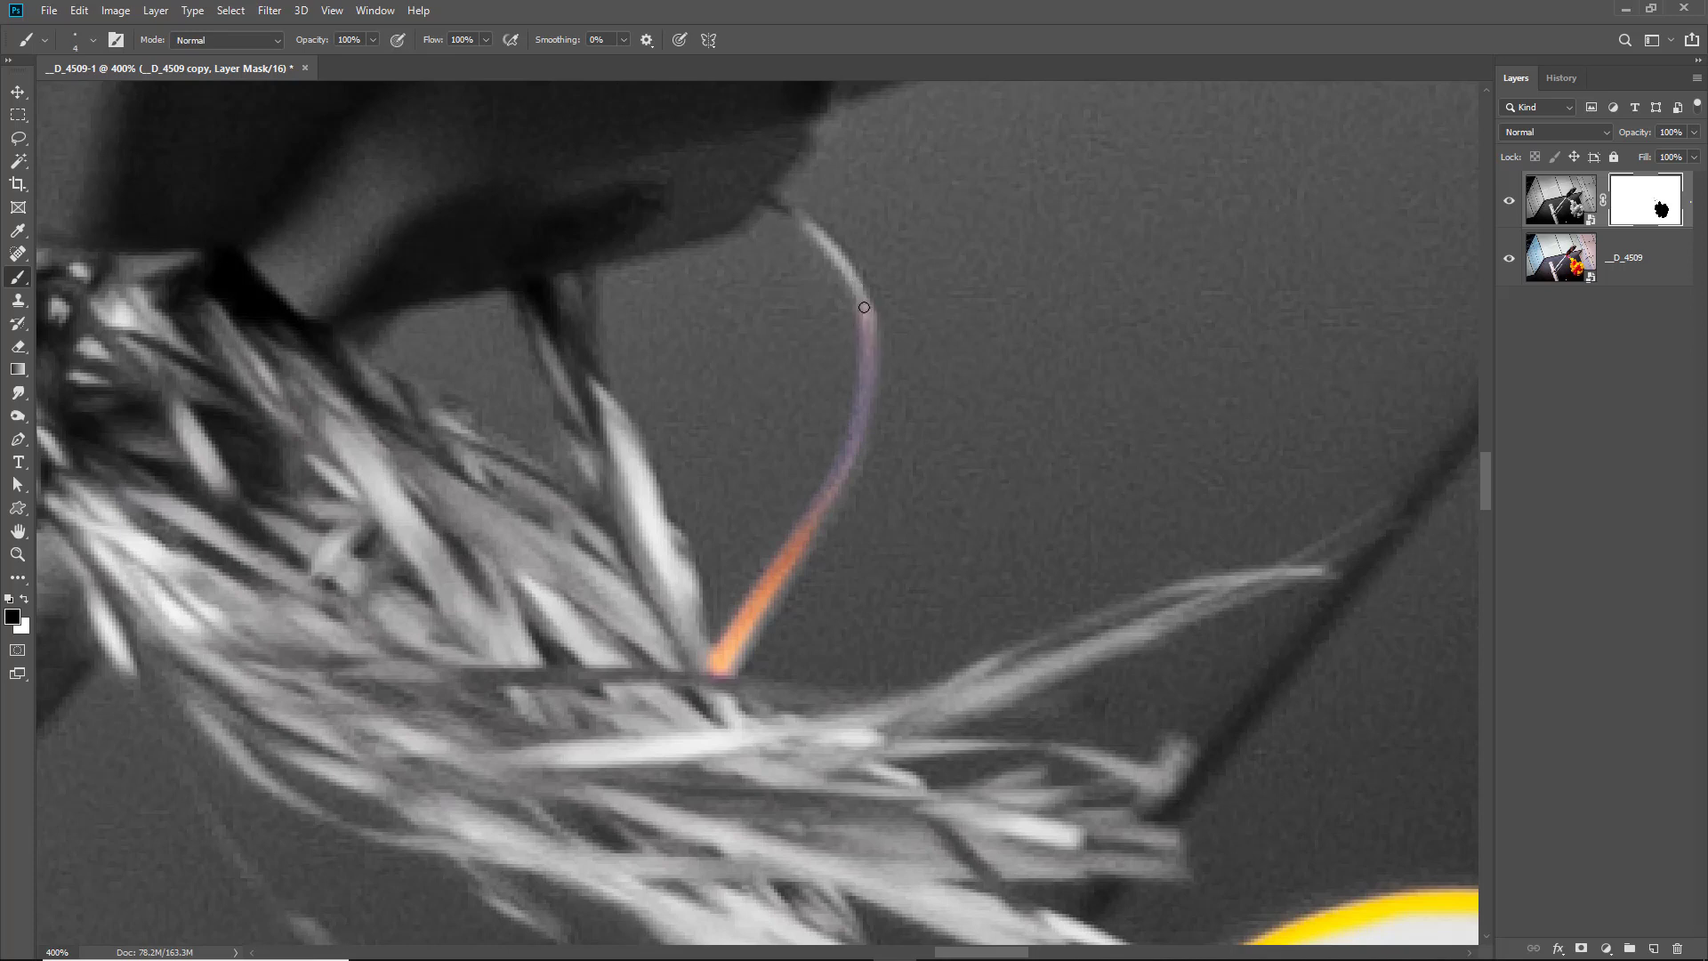
left_click_drag(845, 269, 790, 211)
left_click(770, 199)
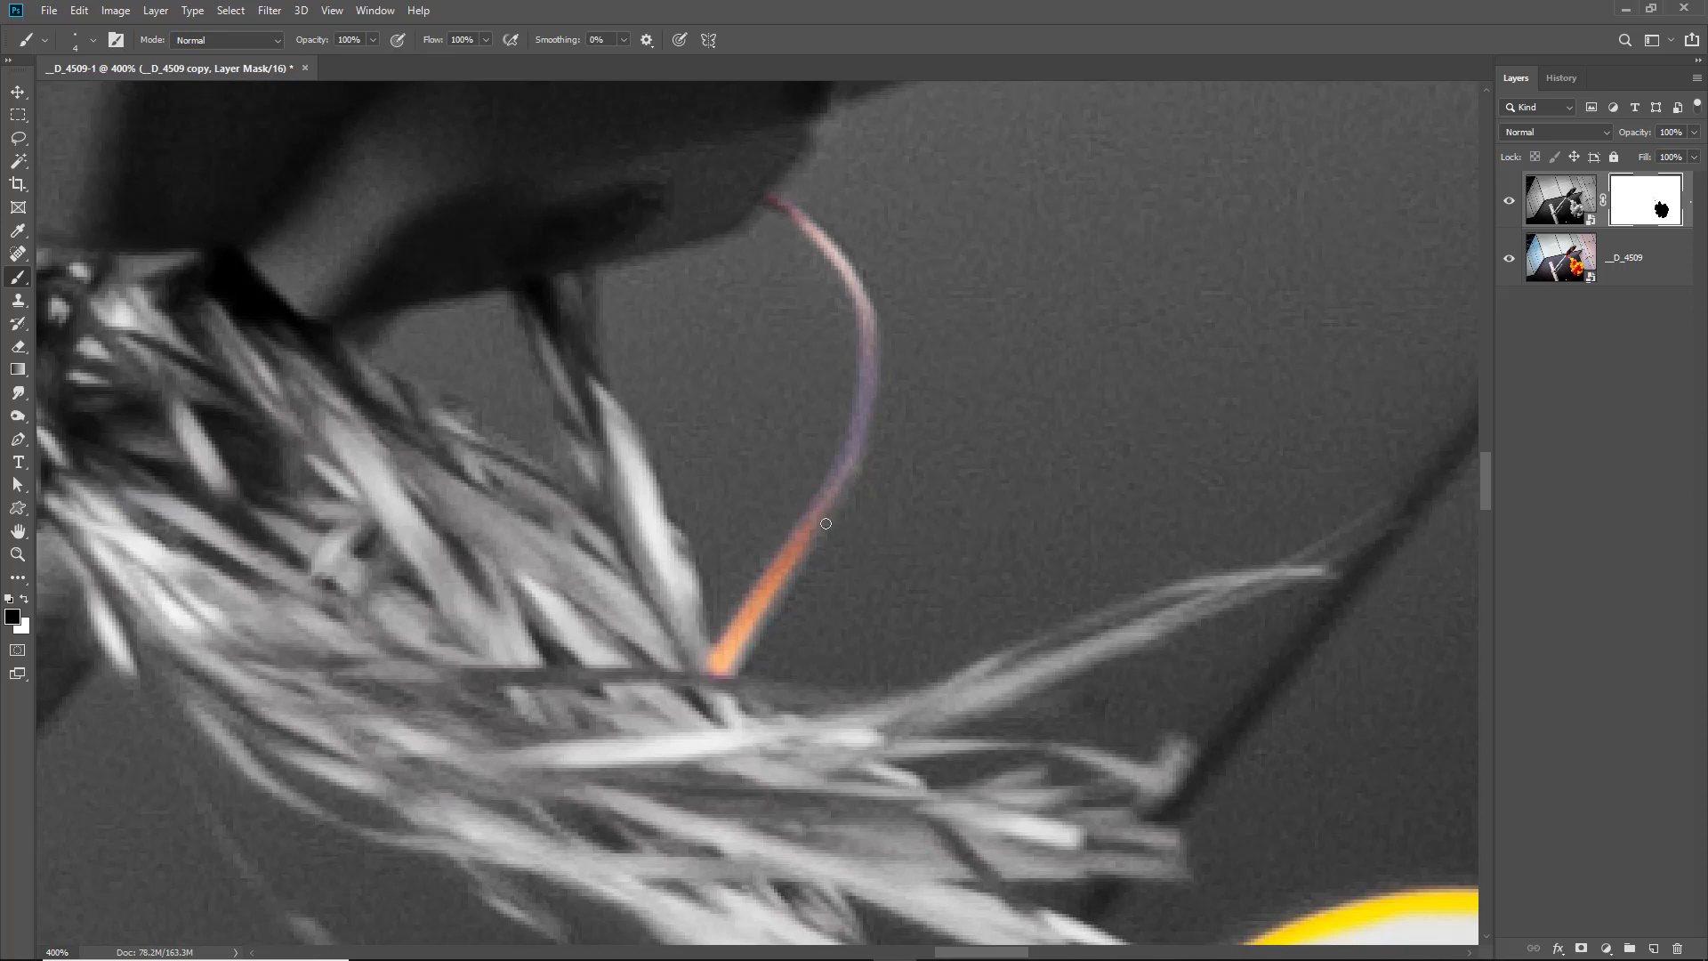
left_click_drag(825, 523, 730, 673)
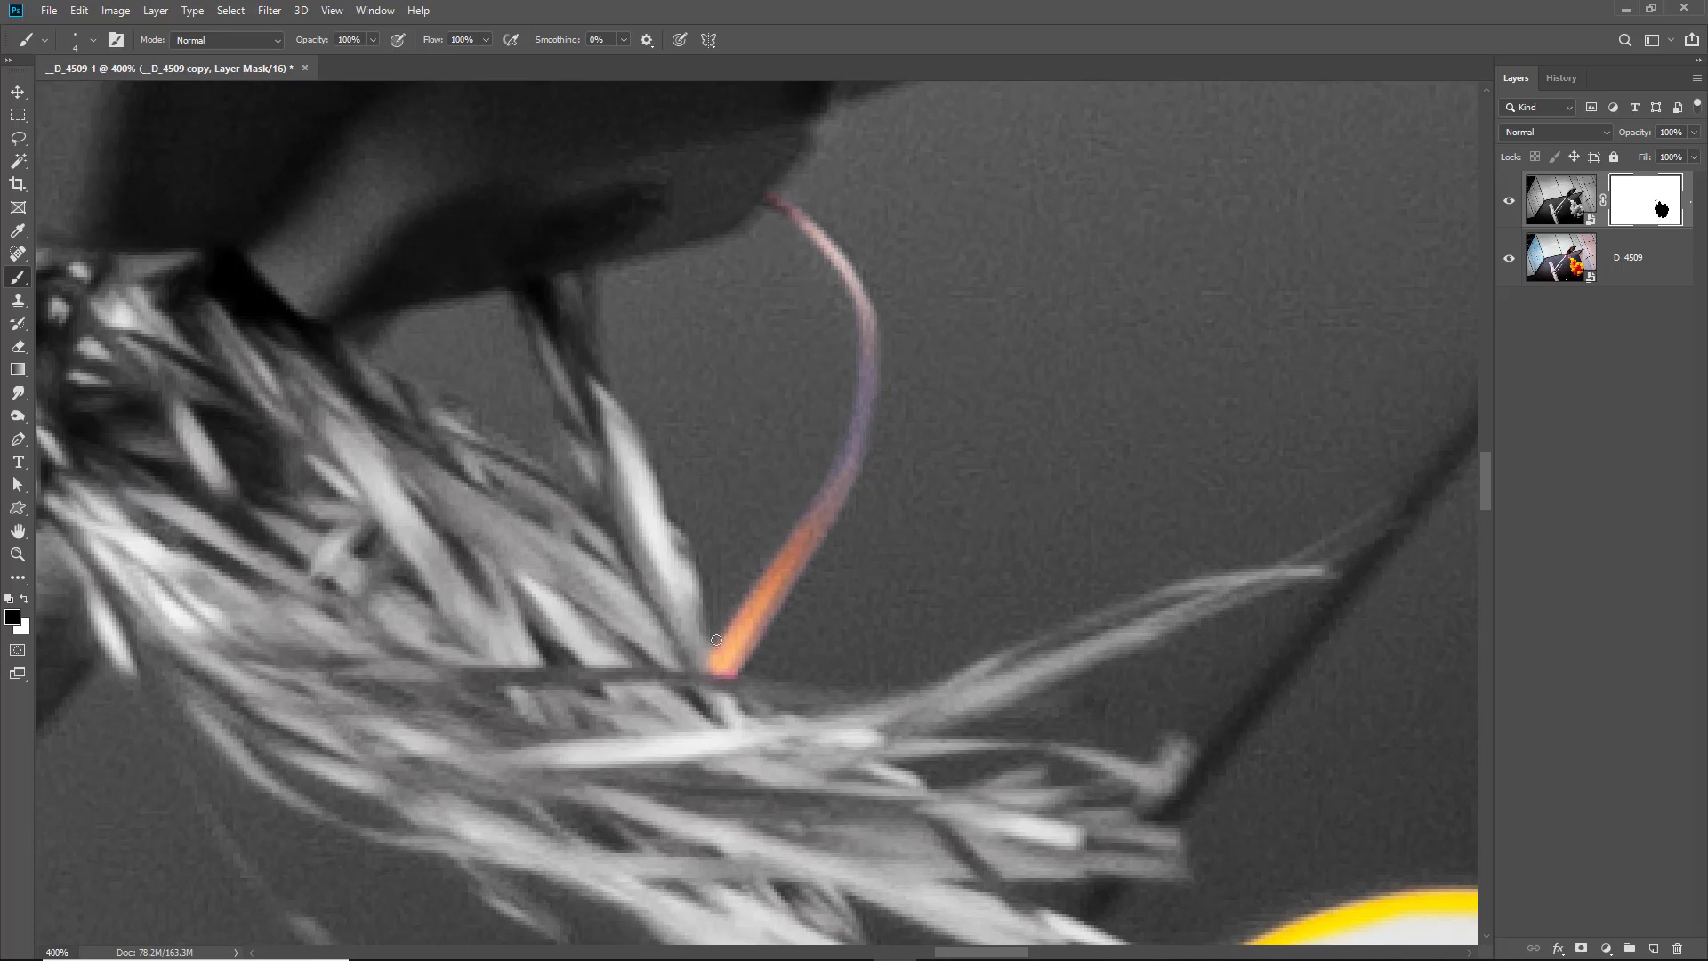
- Open the black-and-white copy layer's smart object for editing in Camera Raw
key("ctrl+0")
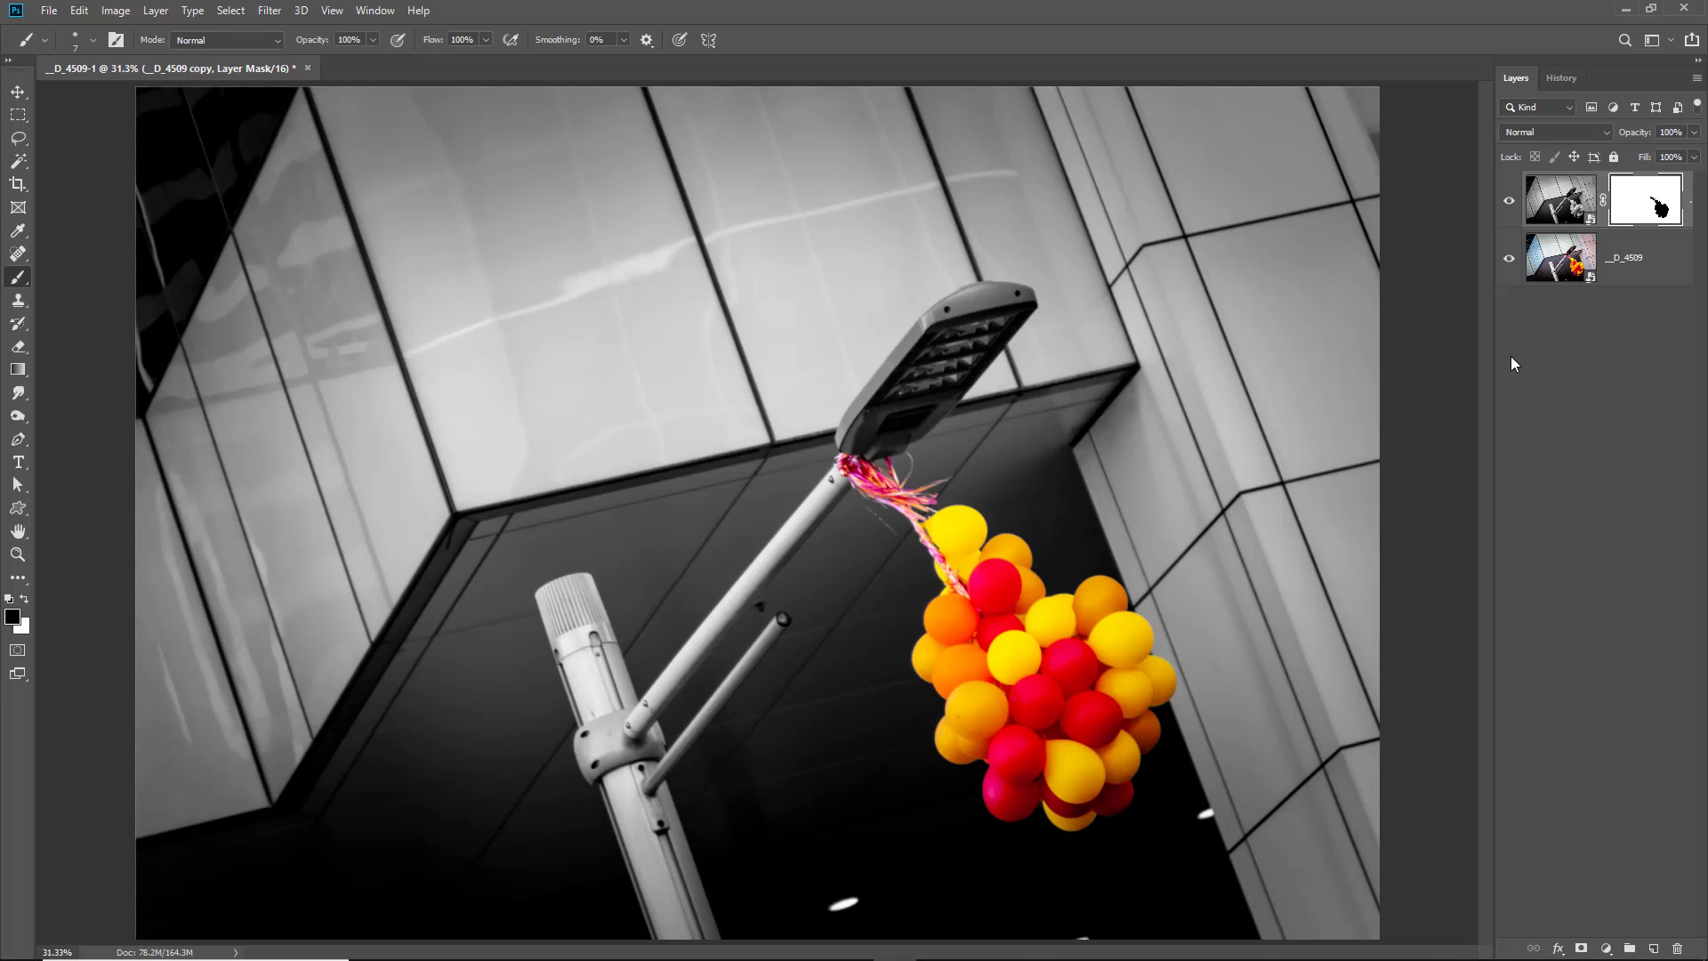
left_click(1556, 213)
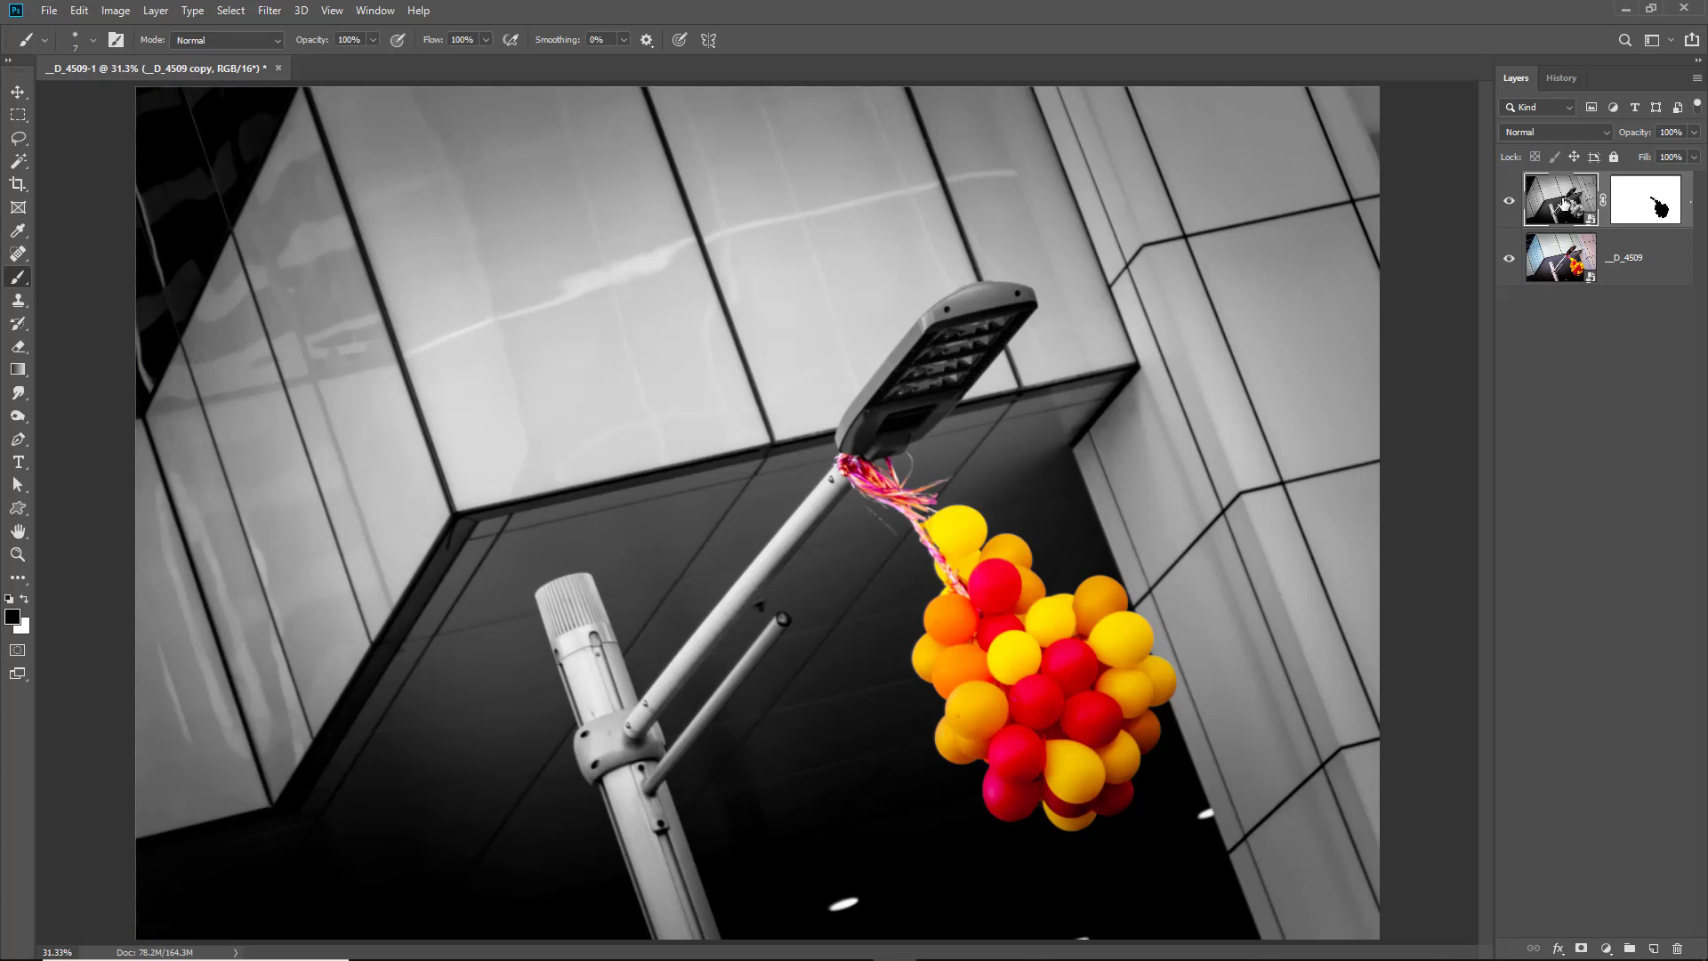
double_click(1556, 200)
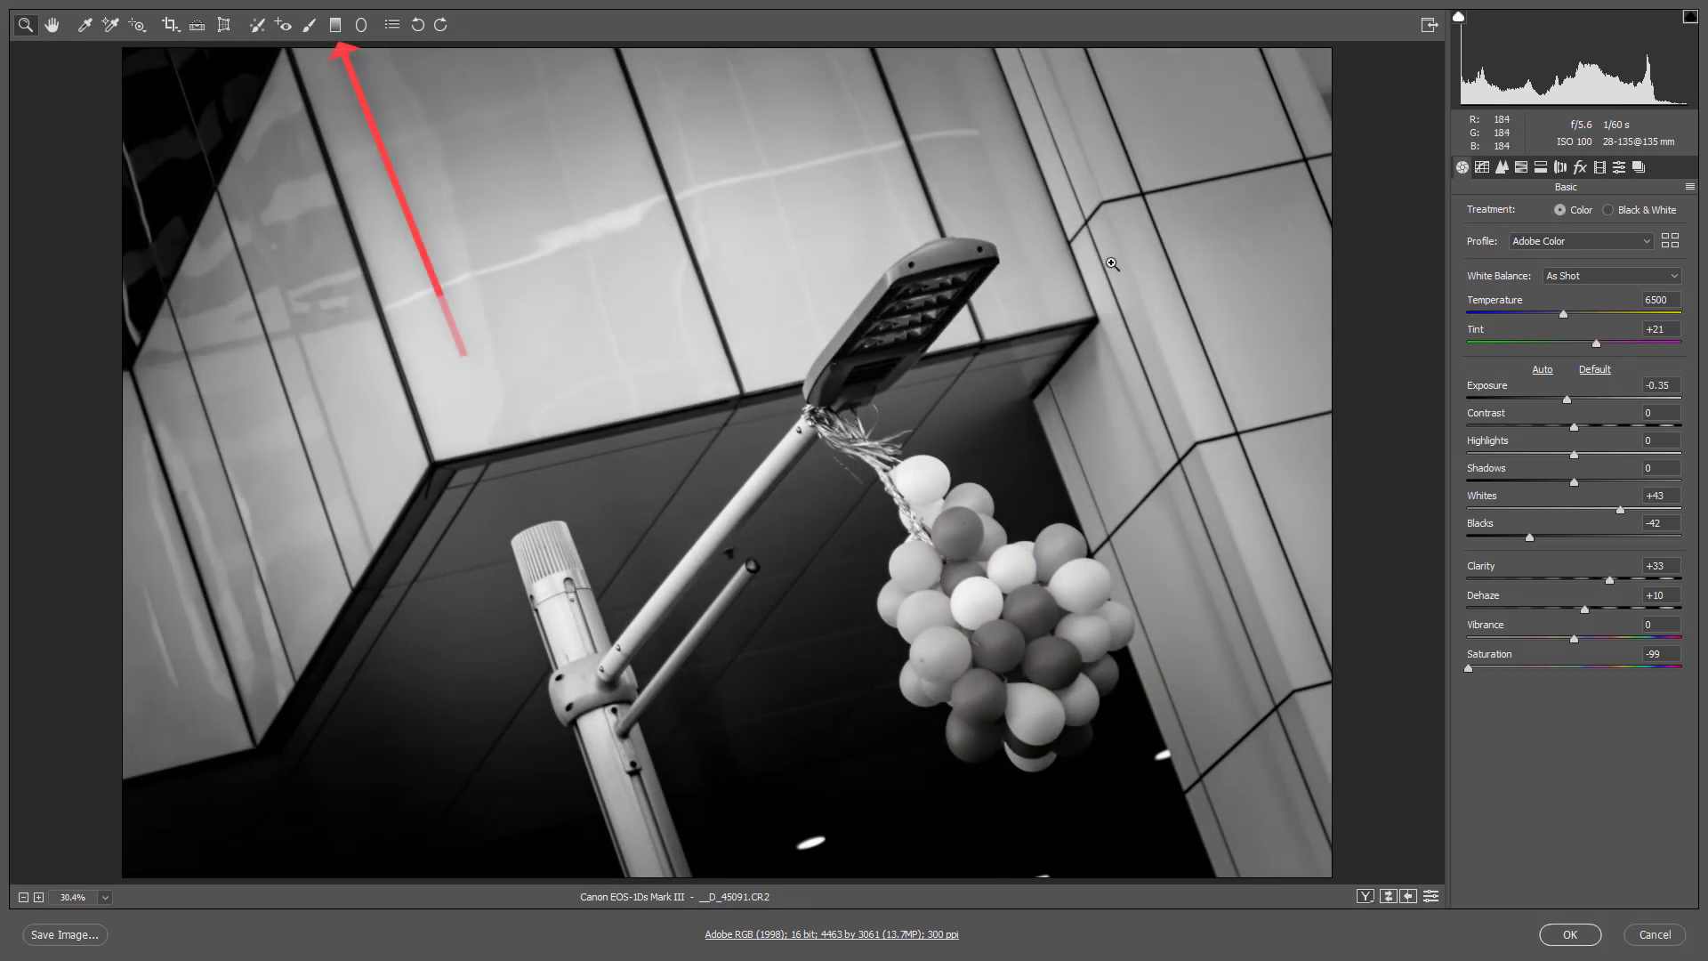
- Add a graduated filter from the photo's top edge down to the lamp head and reset its local correction settings
left_click(336, 28)
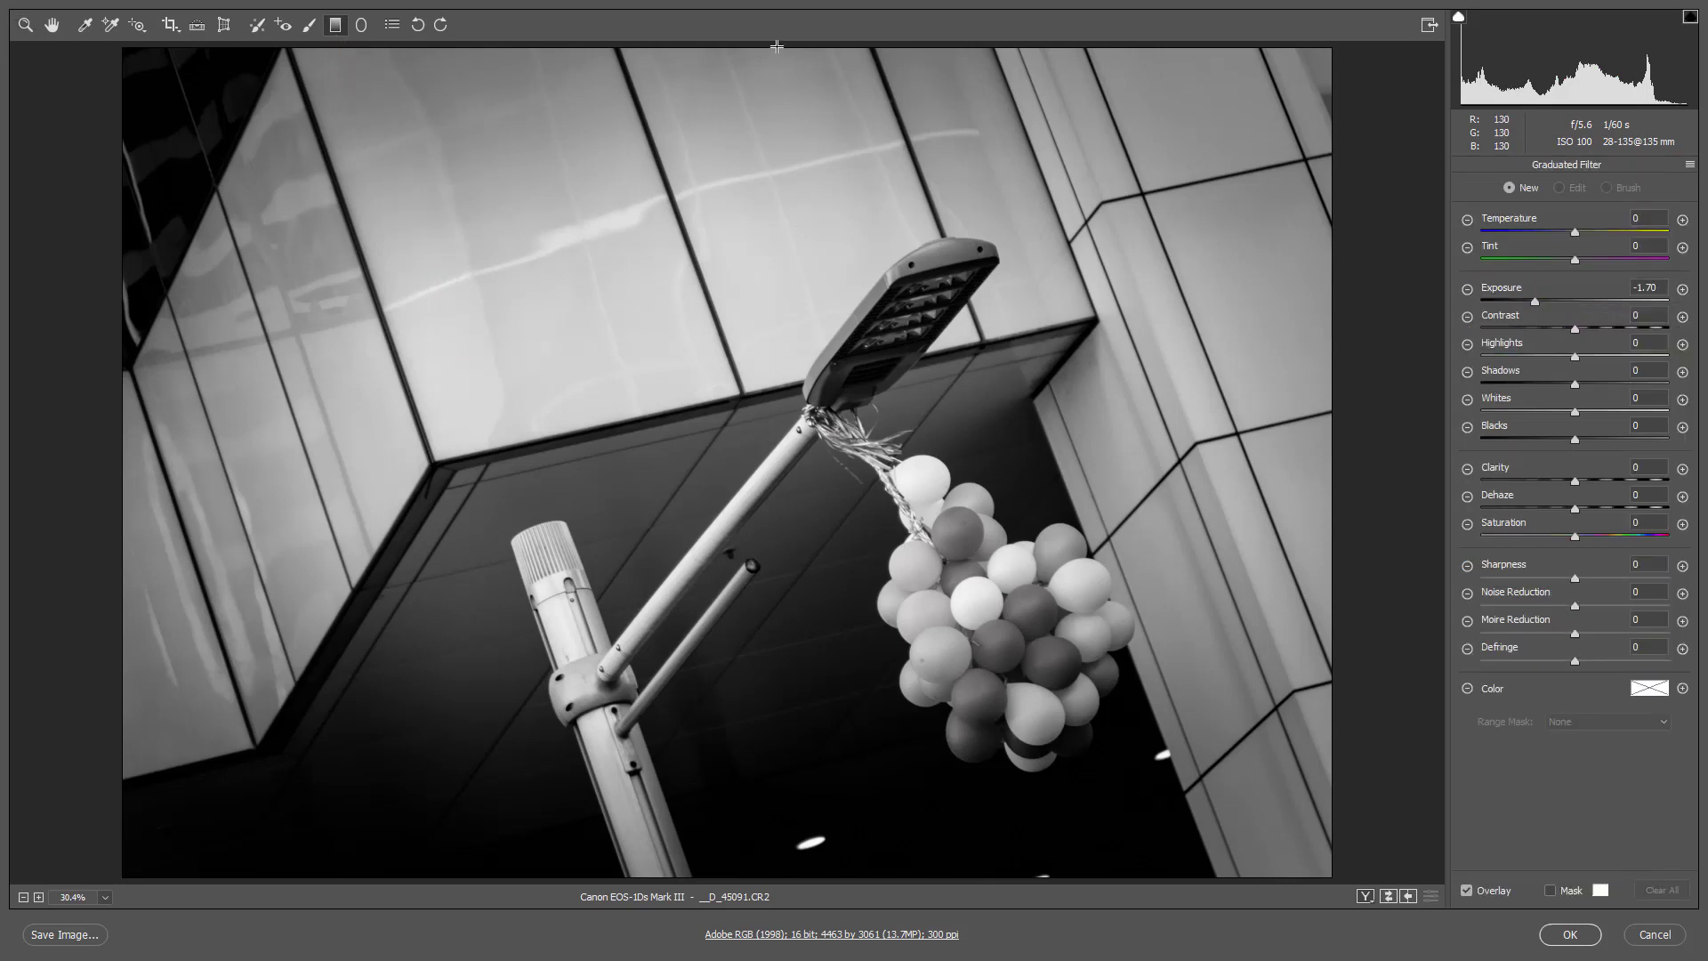
left_click_drag(777, 46, 781, 298)
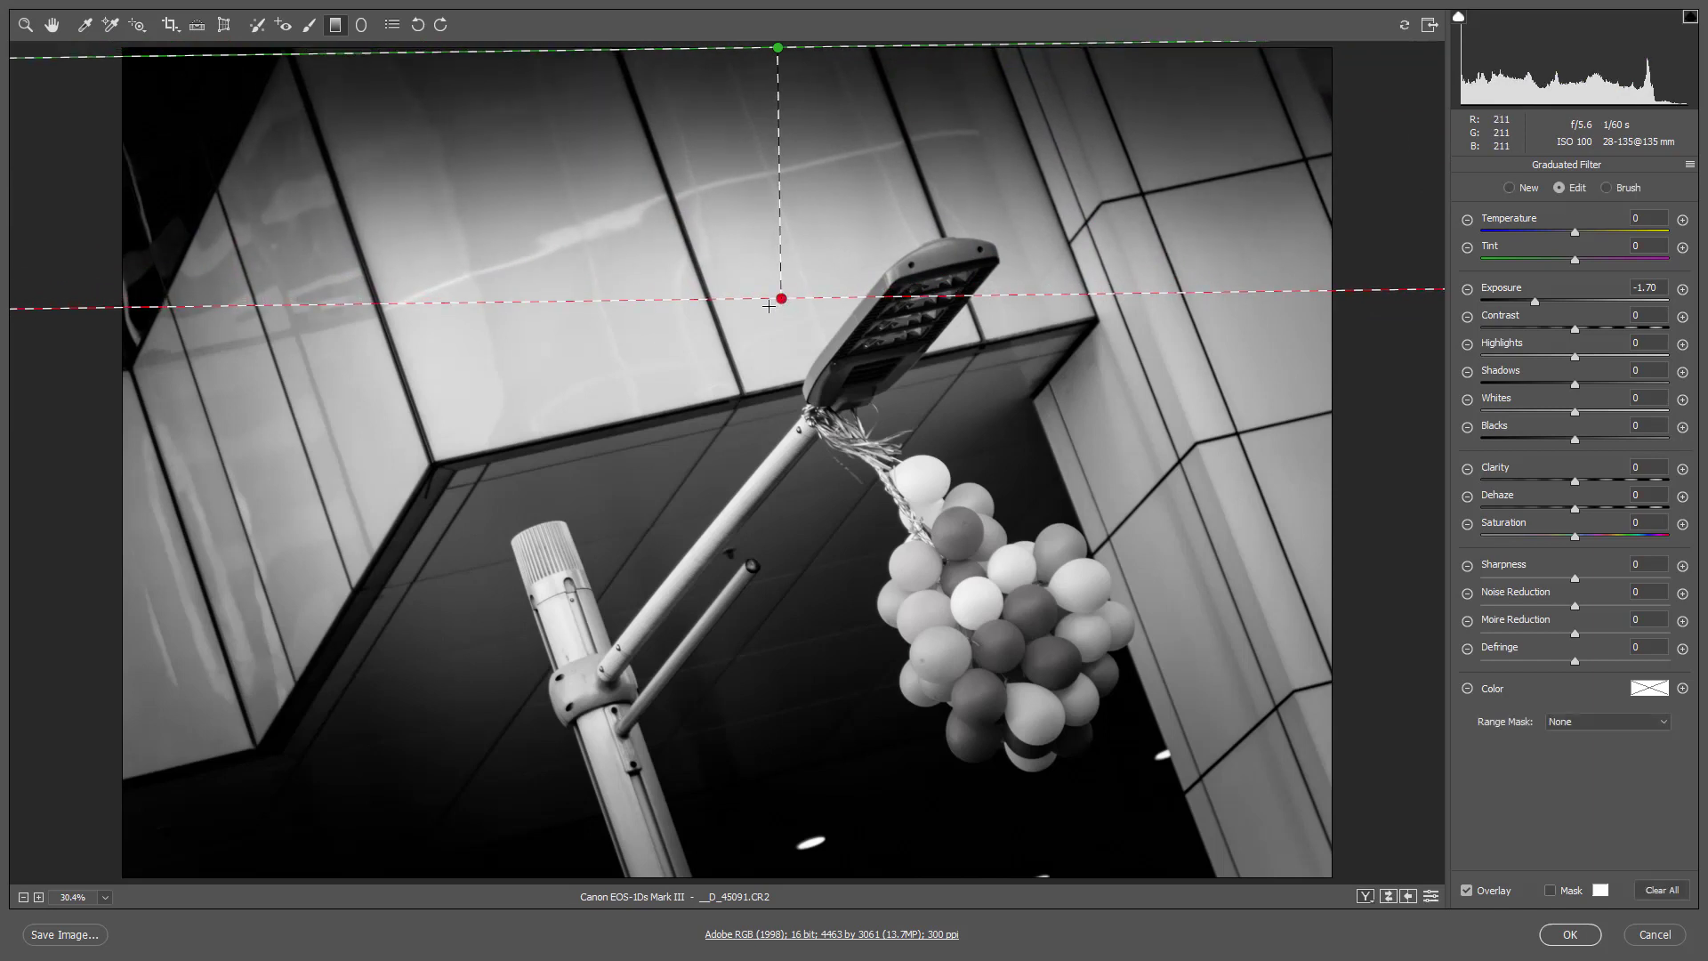
right_click(1226, 141)
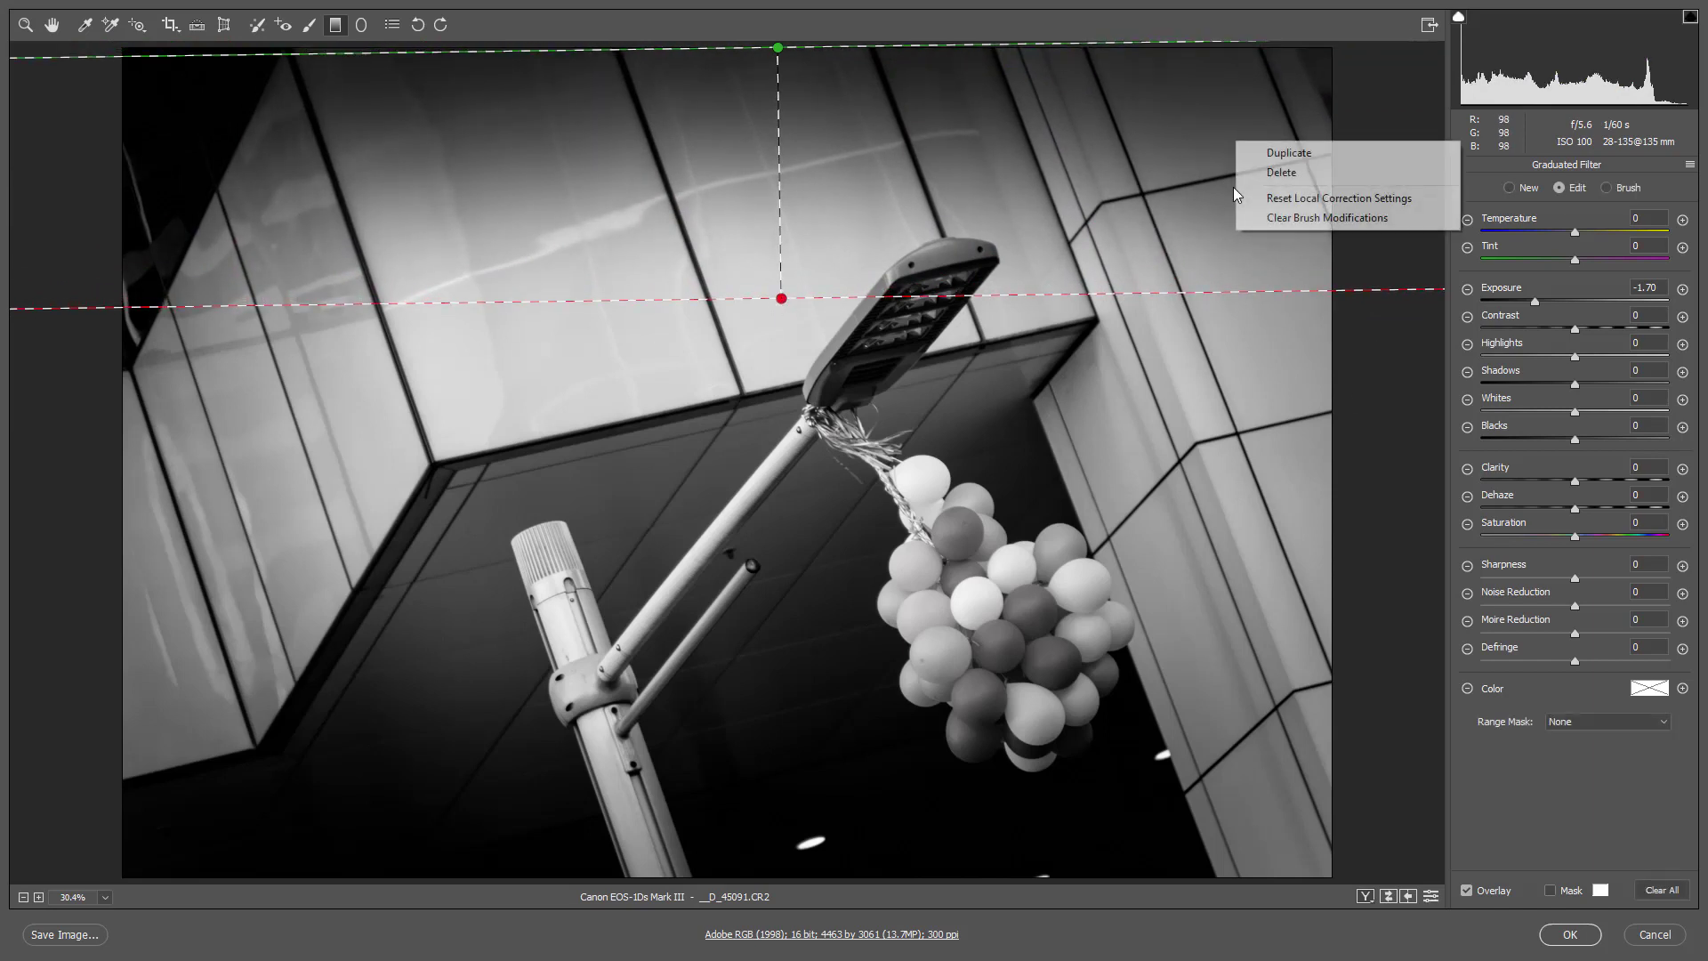
left_click(1281, 196)
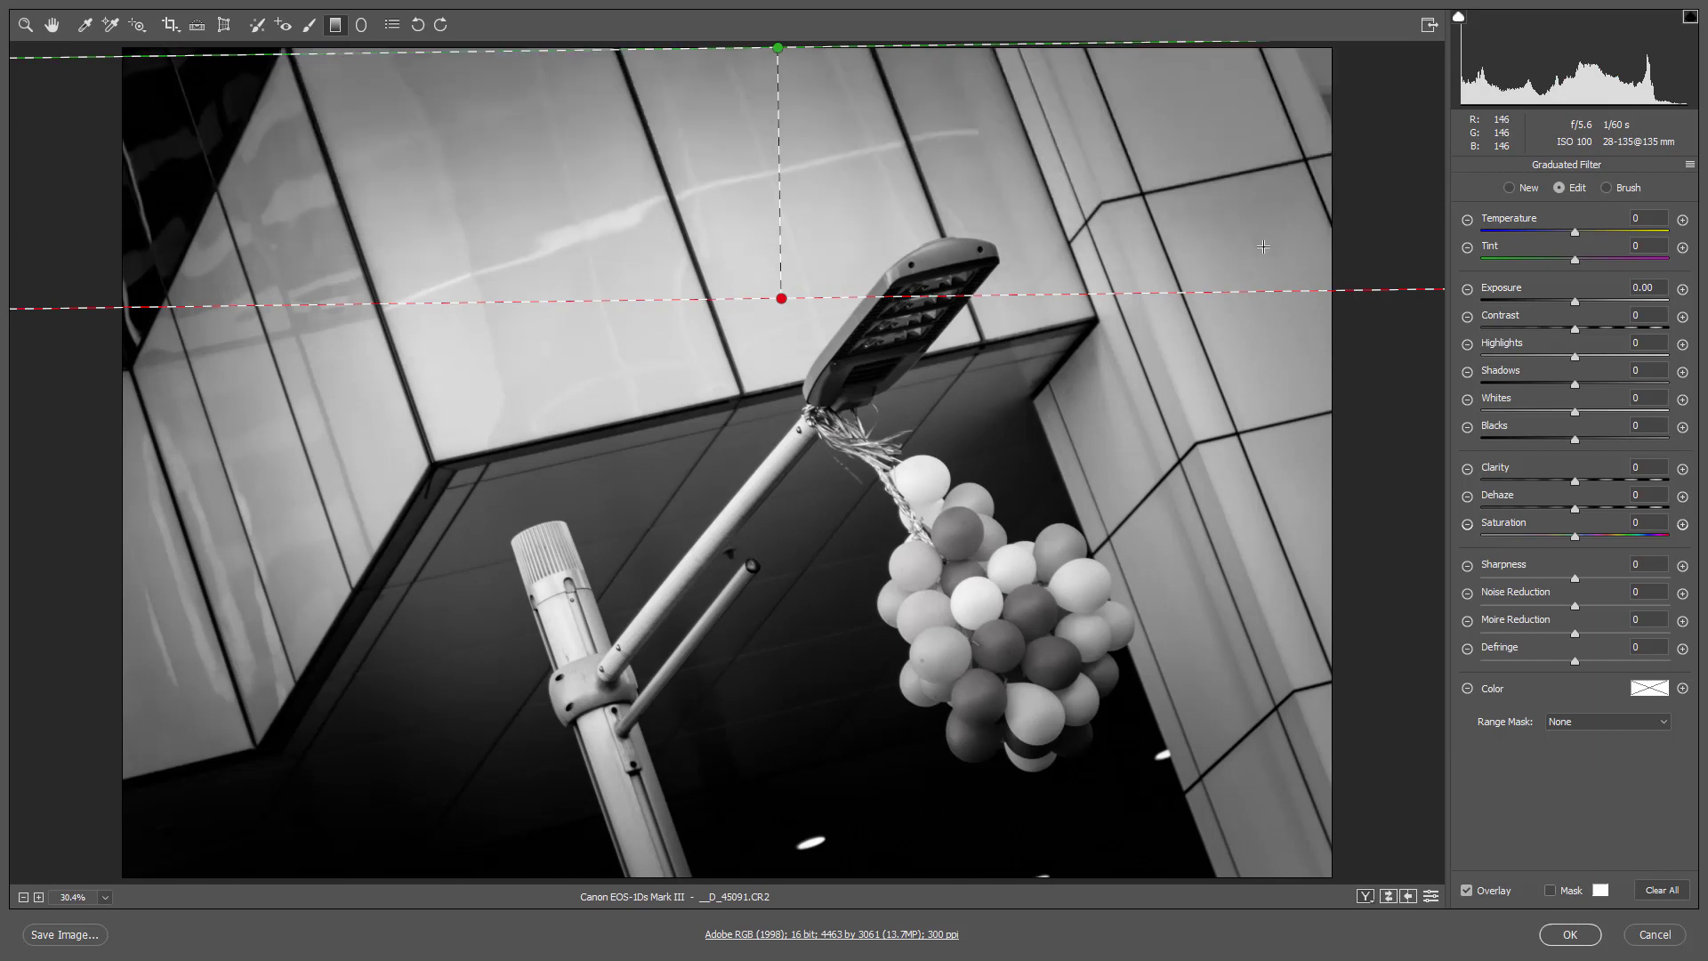
- Hide the filter overlay and set the exposure of the graduated filter along the photo's top edge to -0.65
key("v")
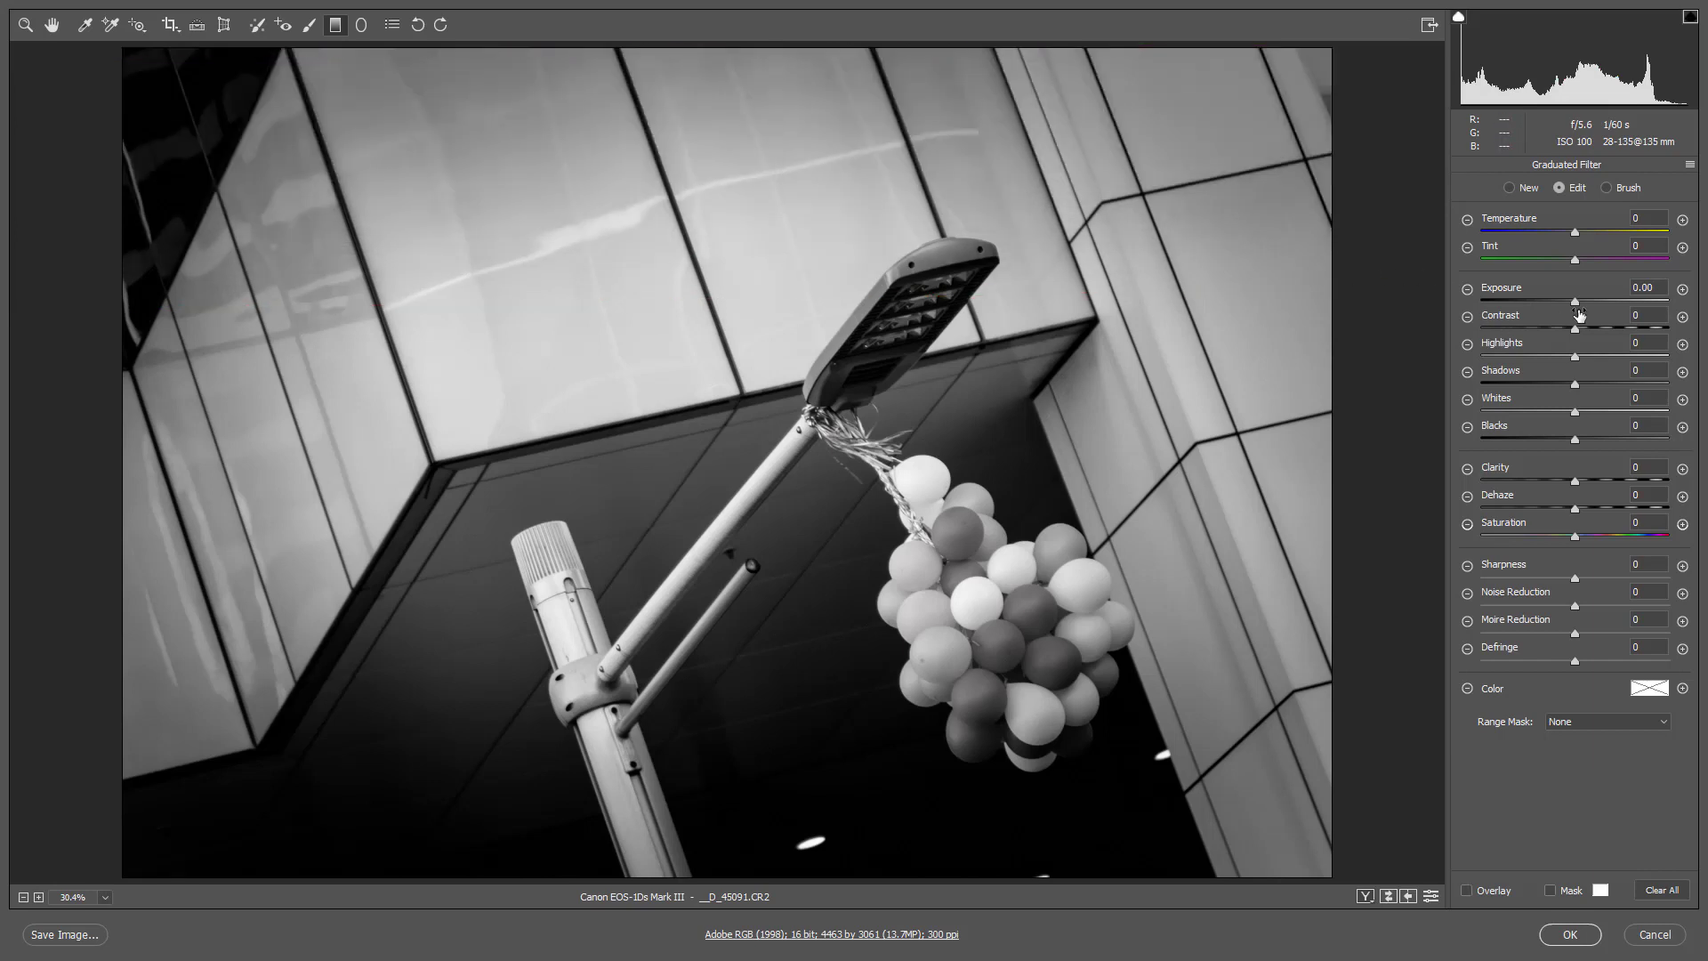
left_click_drag(1575, 305, 1560, 302)
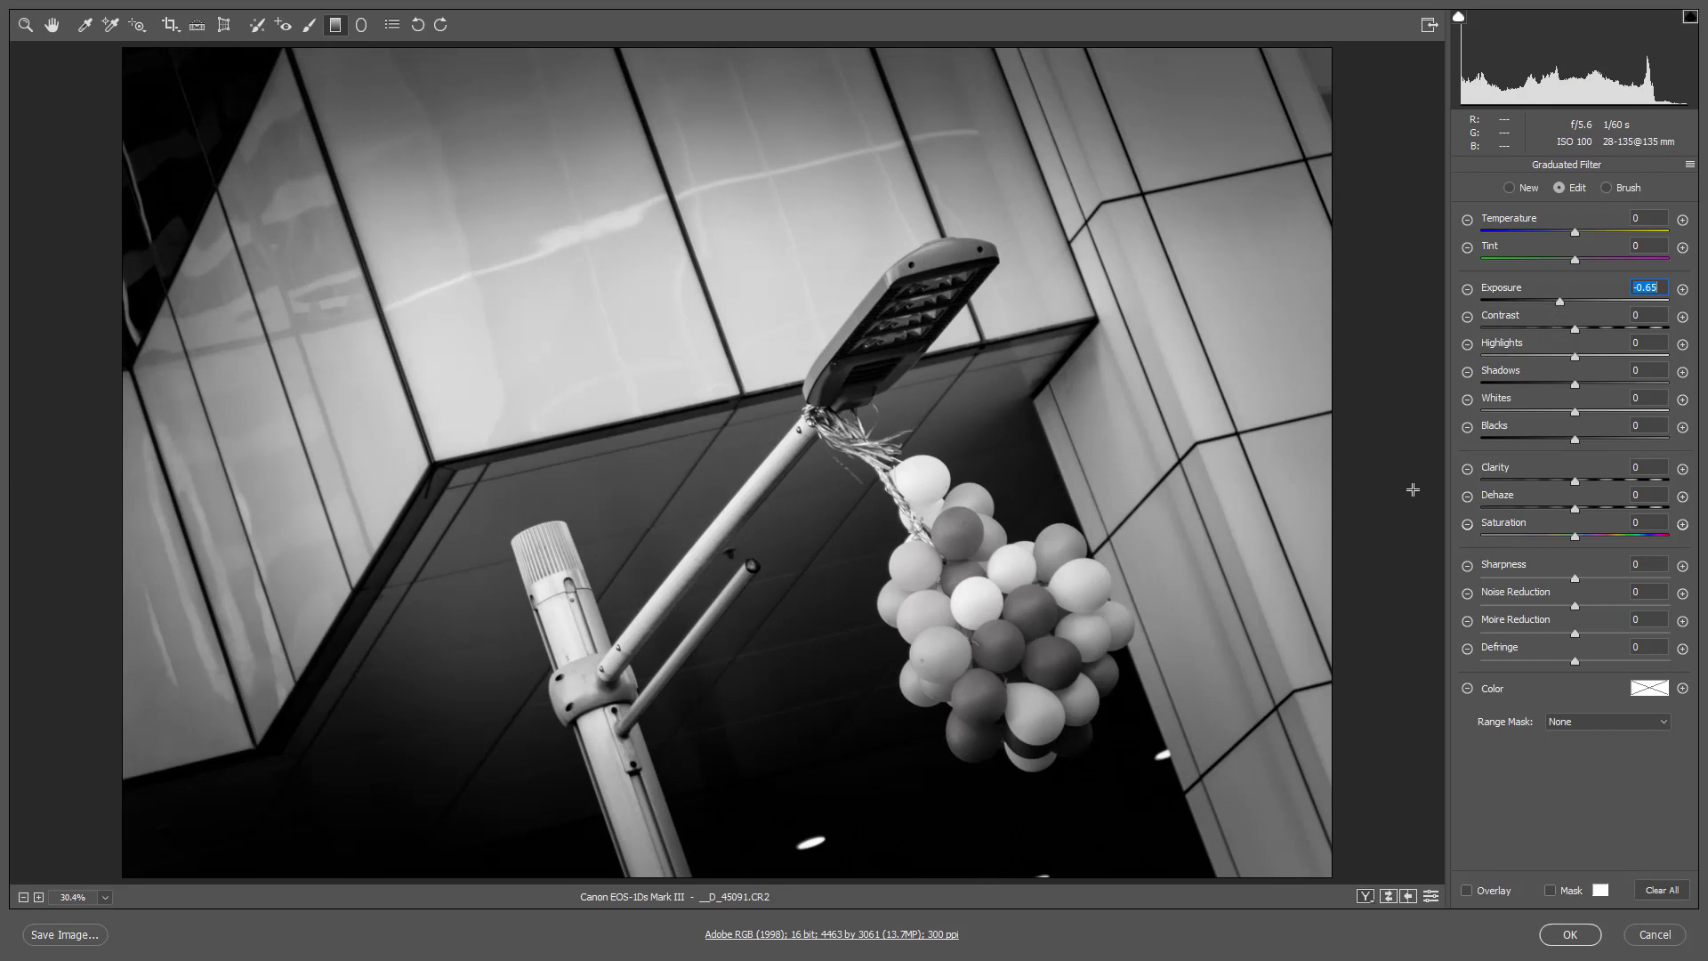
left_click(1414, 513)
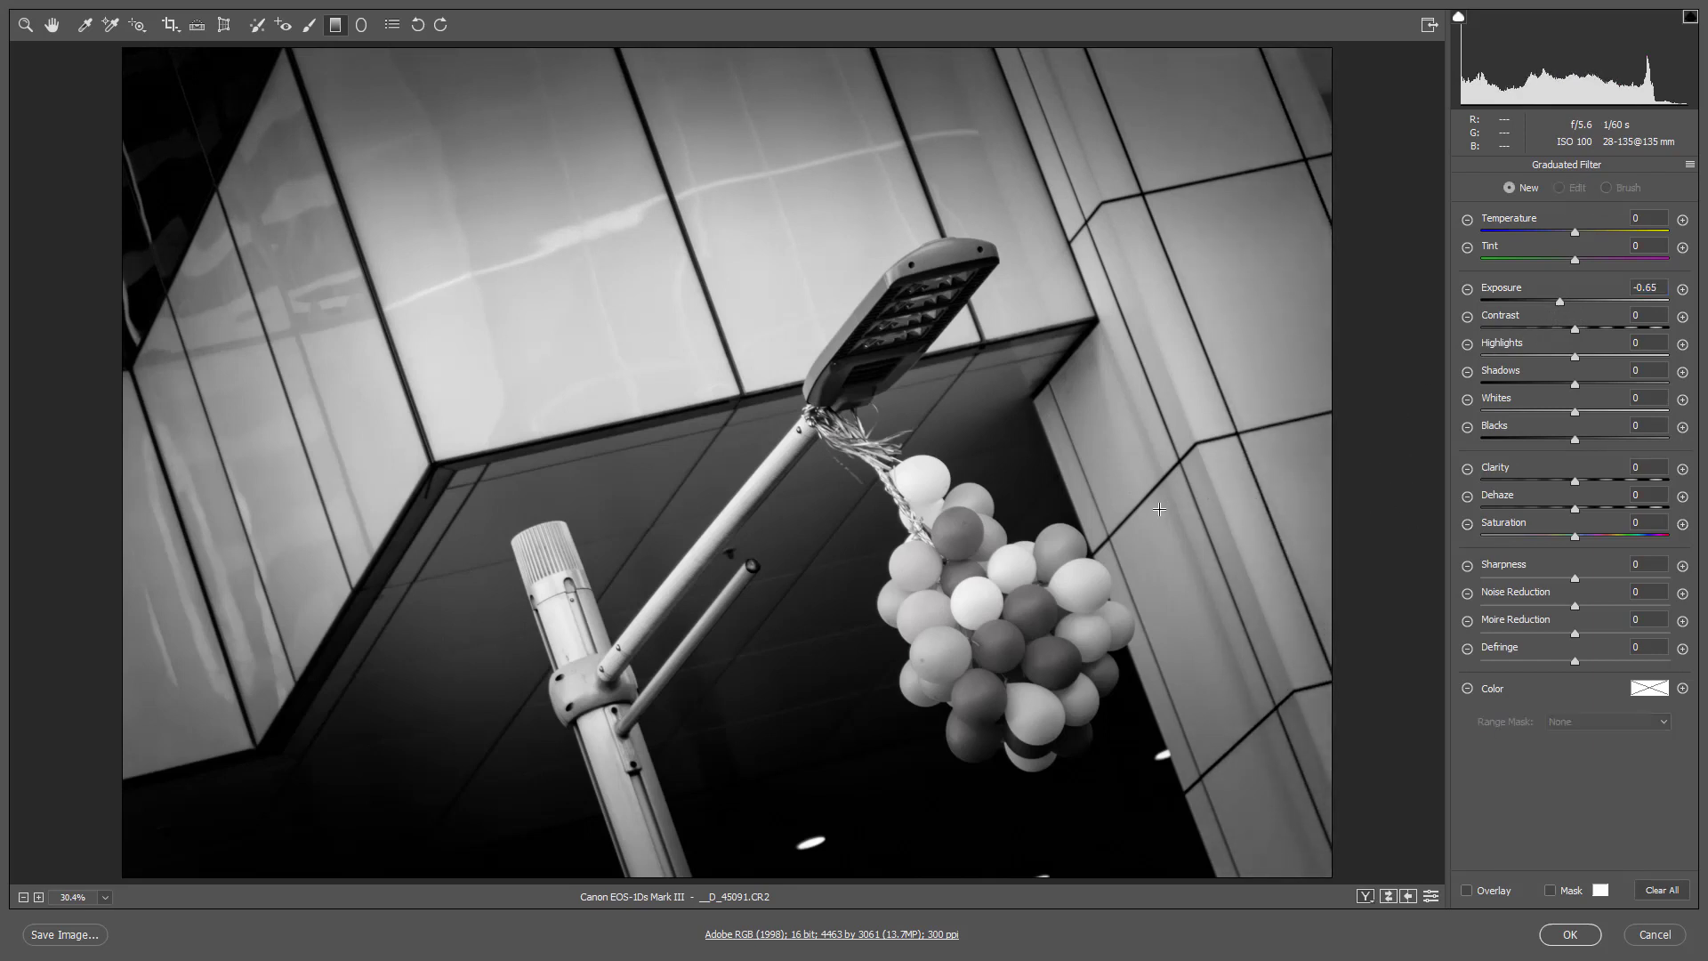
- Add a graduated filter from beyond the photo's right edge in to the balloons with exposure -0.95, and apply the Camera Raw edits
mouse_move(1427, 518)
left_mouse_down()
mouse_move(1162, 508)
mouse_move(1142, 525)
mouse_move(1153, 513)
left_mouse_up()
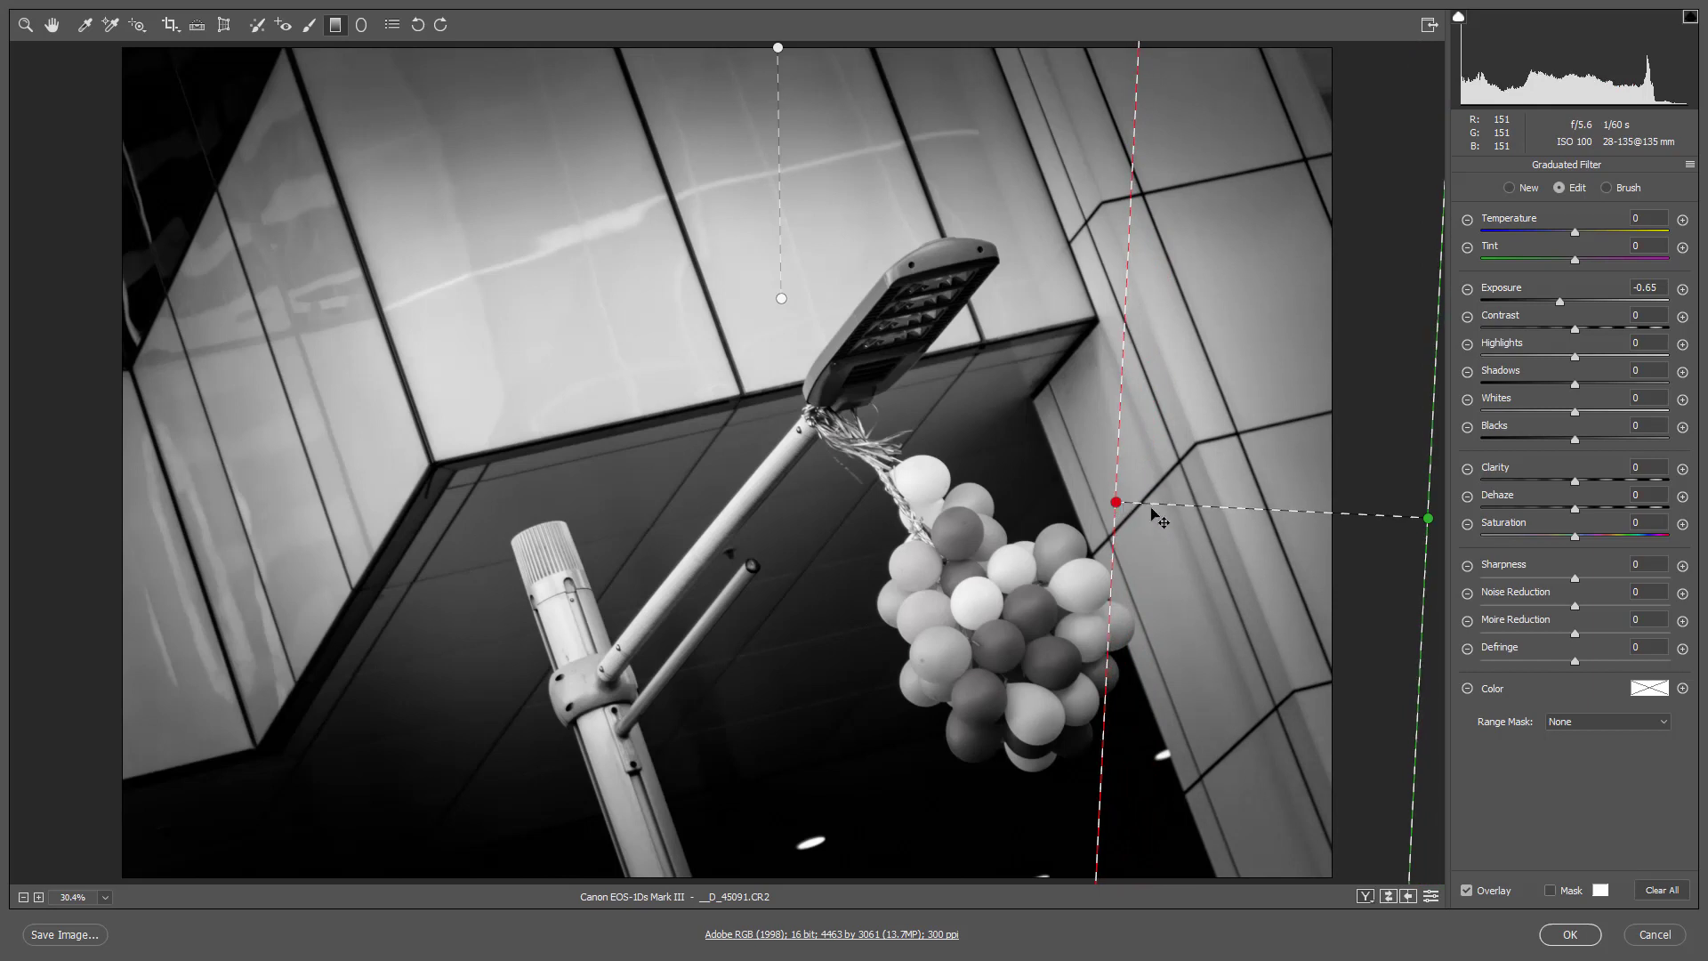
key("v")
left_click(1558, 303)
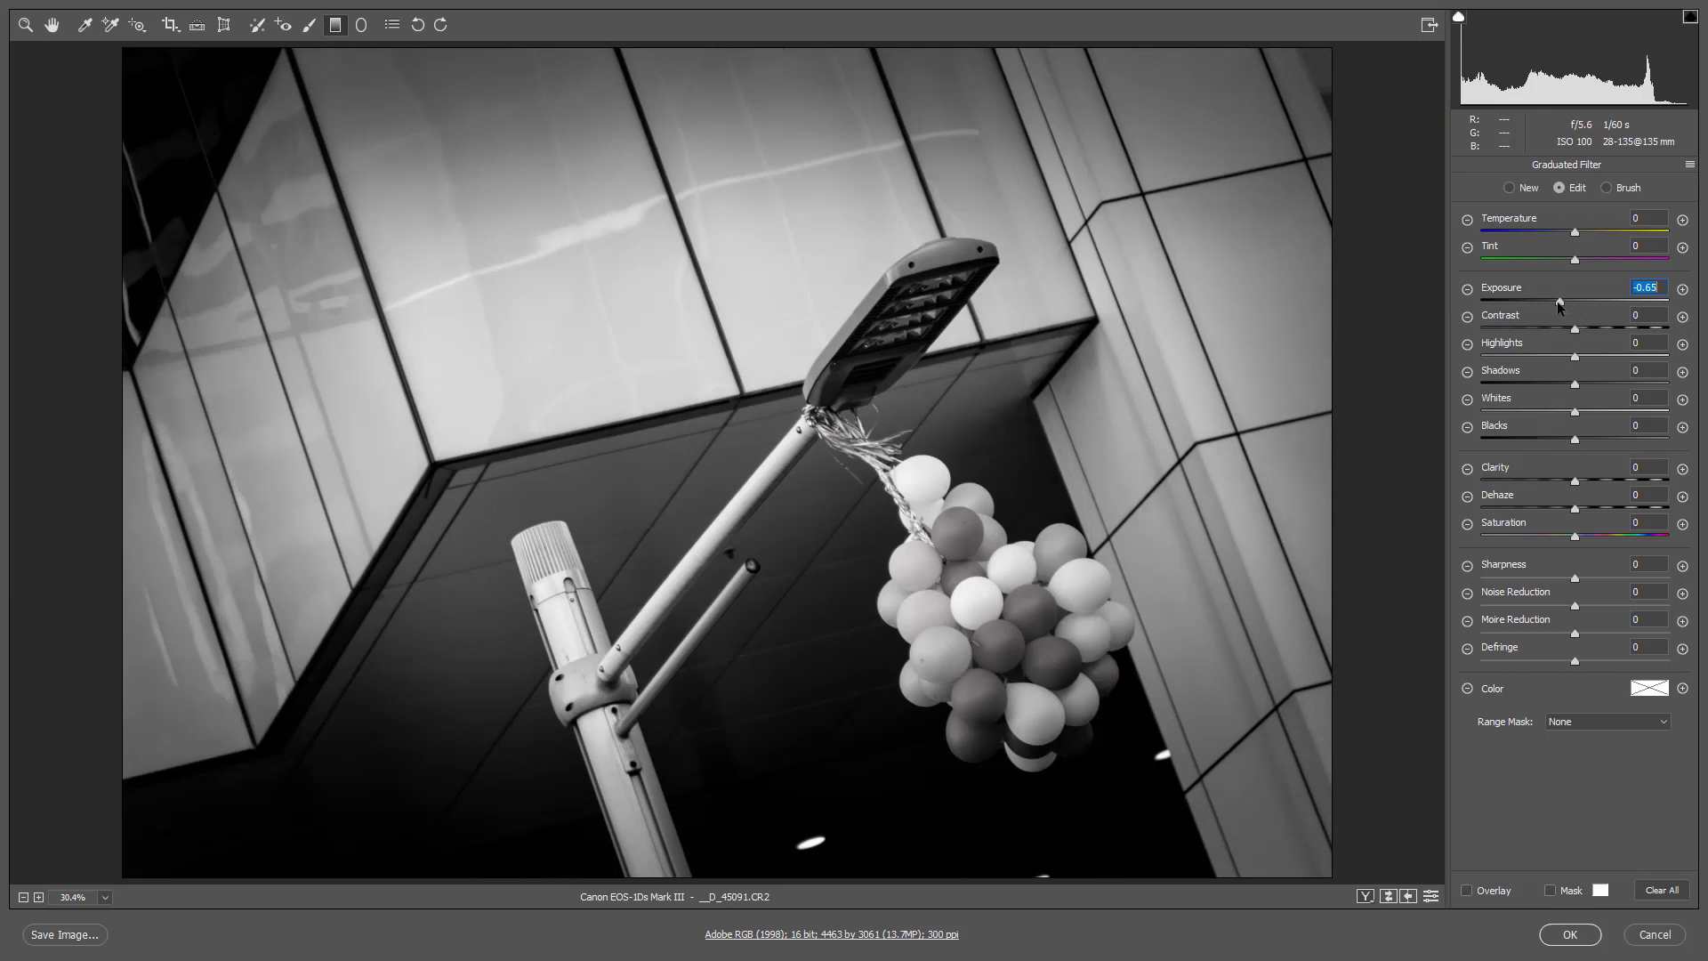
left_click_drag(1558, 305, 1546, 300)
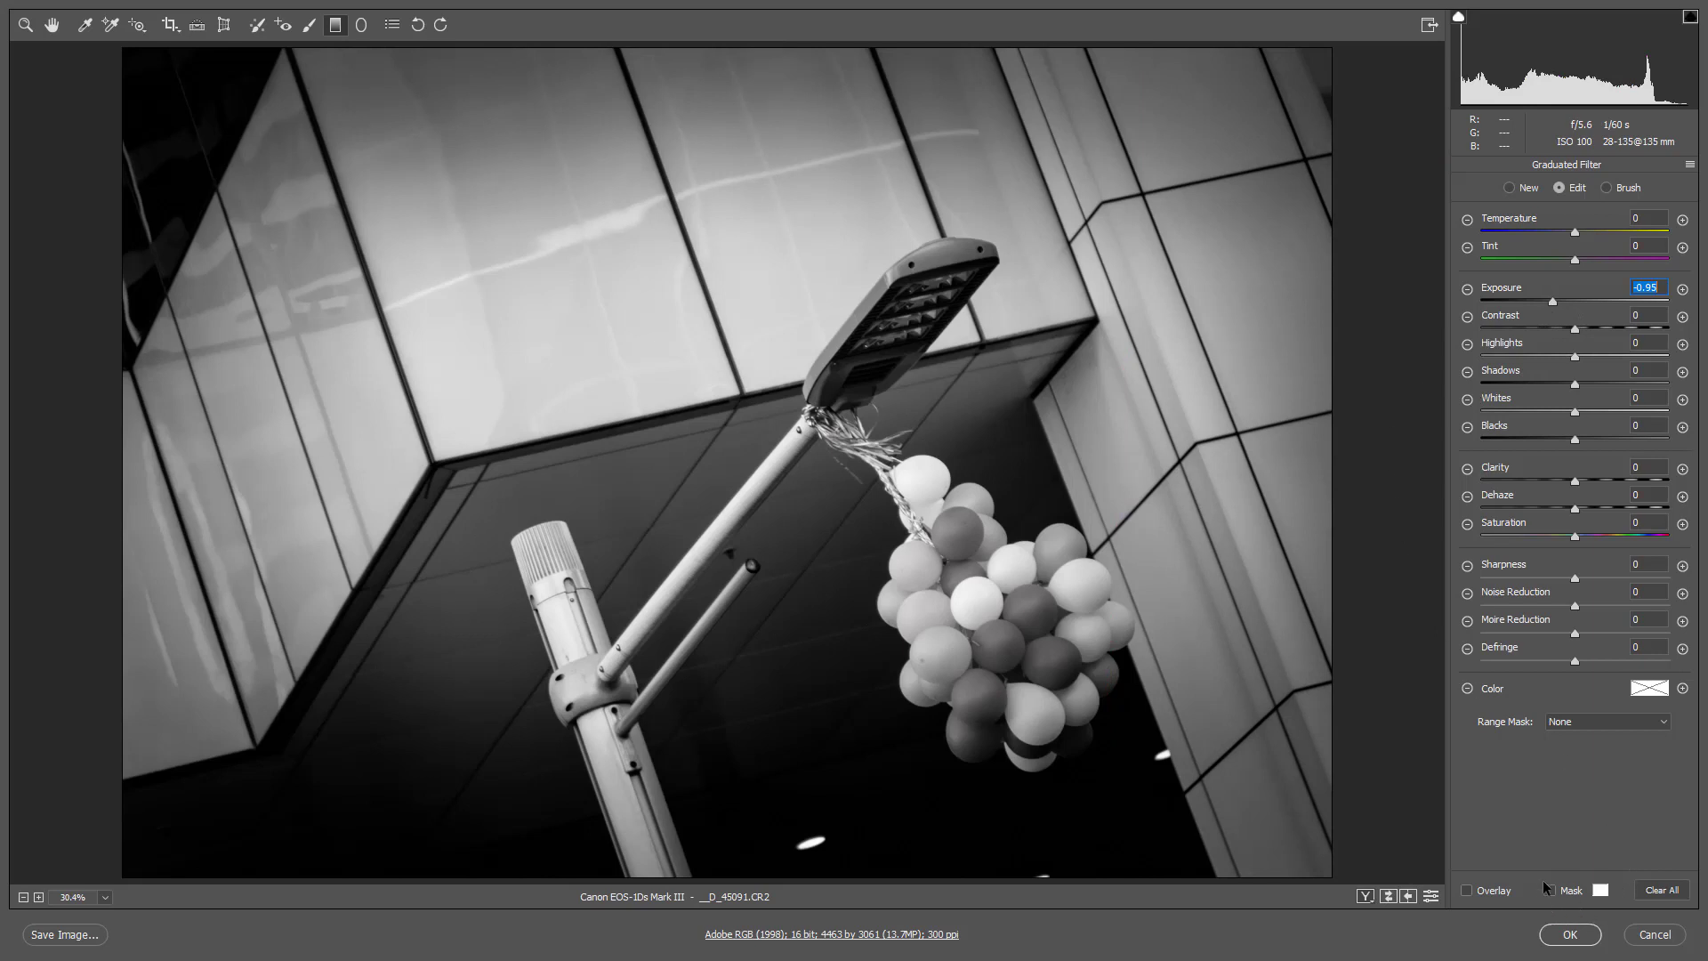
left_click(1565, 935)
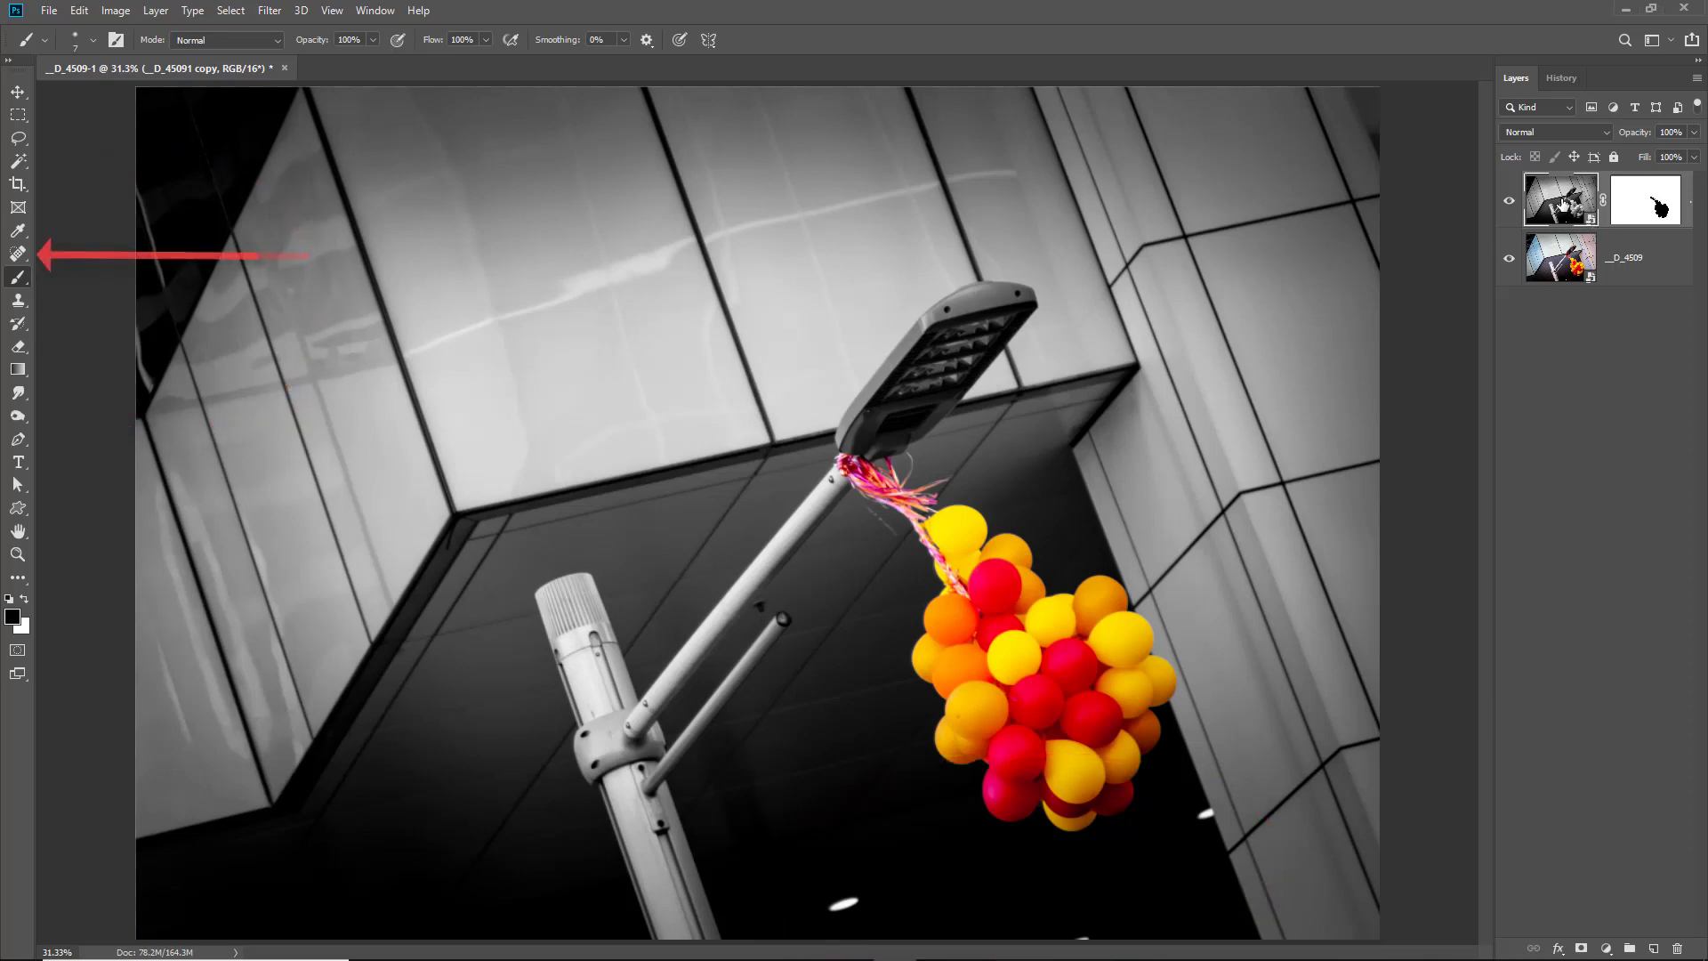
- Choose the Spot Healing Brush and create a new empty layer above the black-and-white copy for the retouching
left_click(18, 255)
left_click(60, 255)
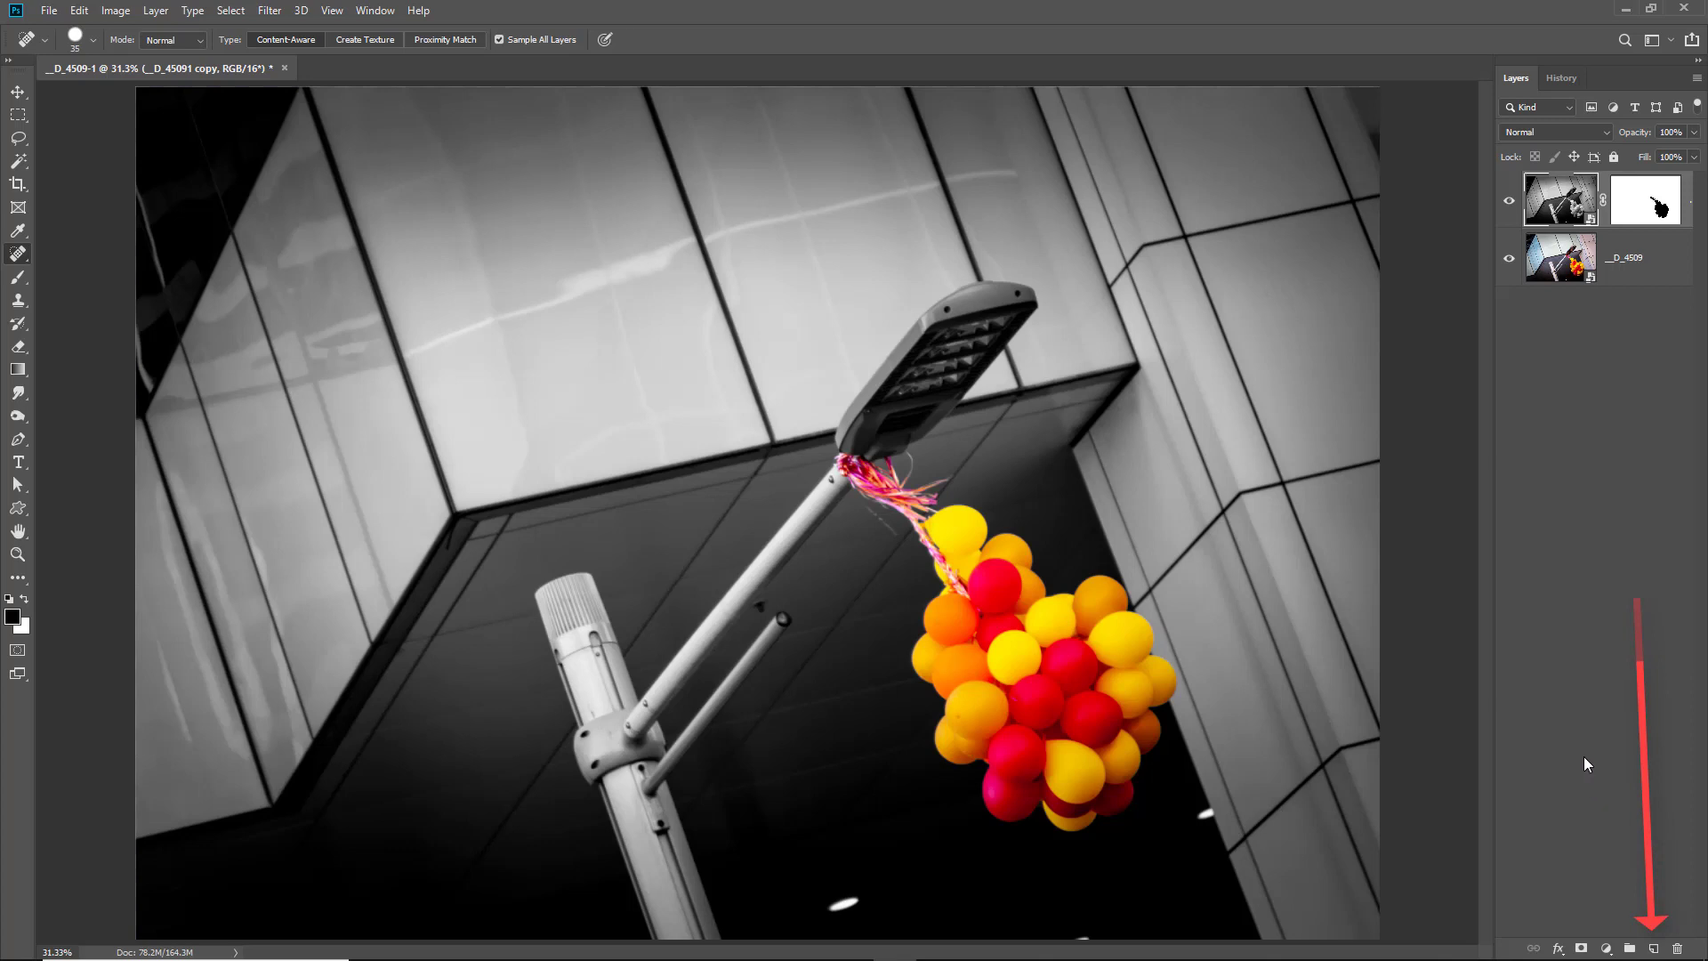
left_click(1652, 948)
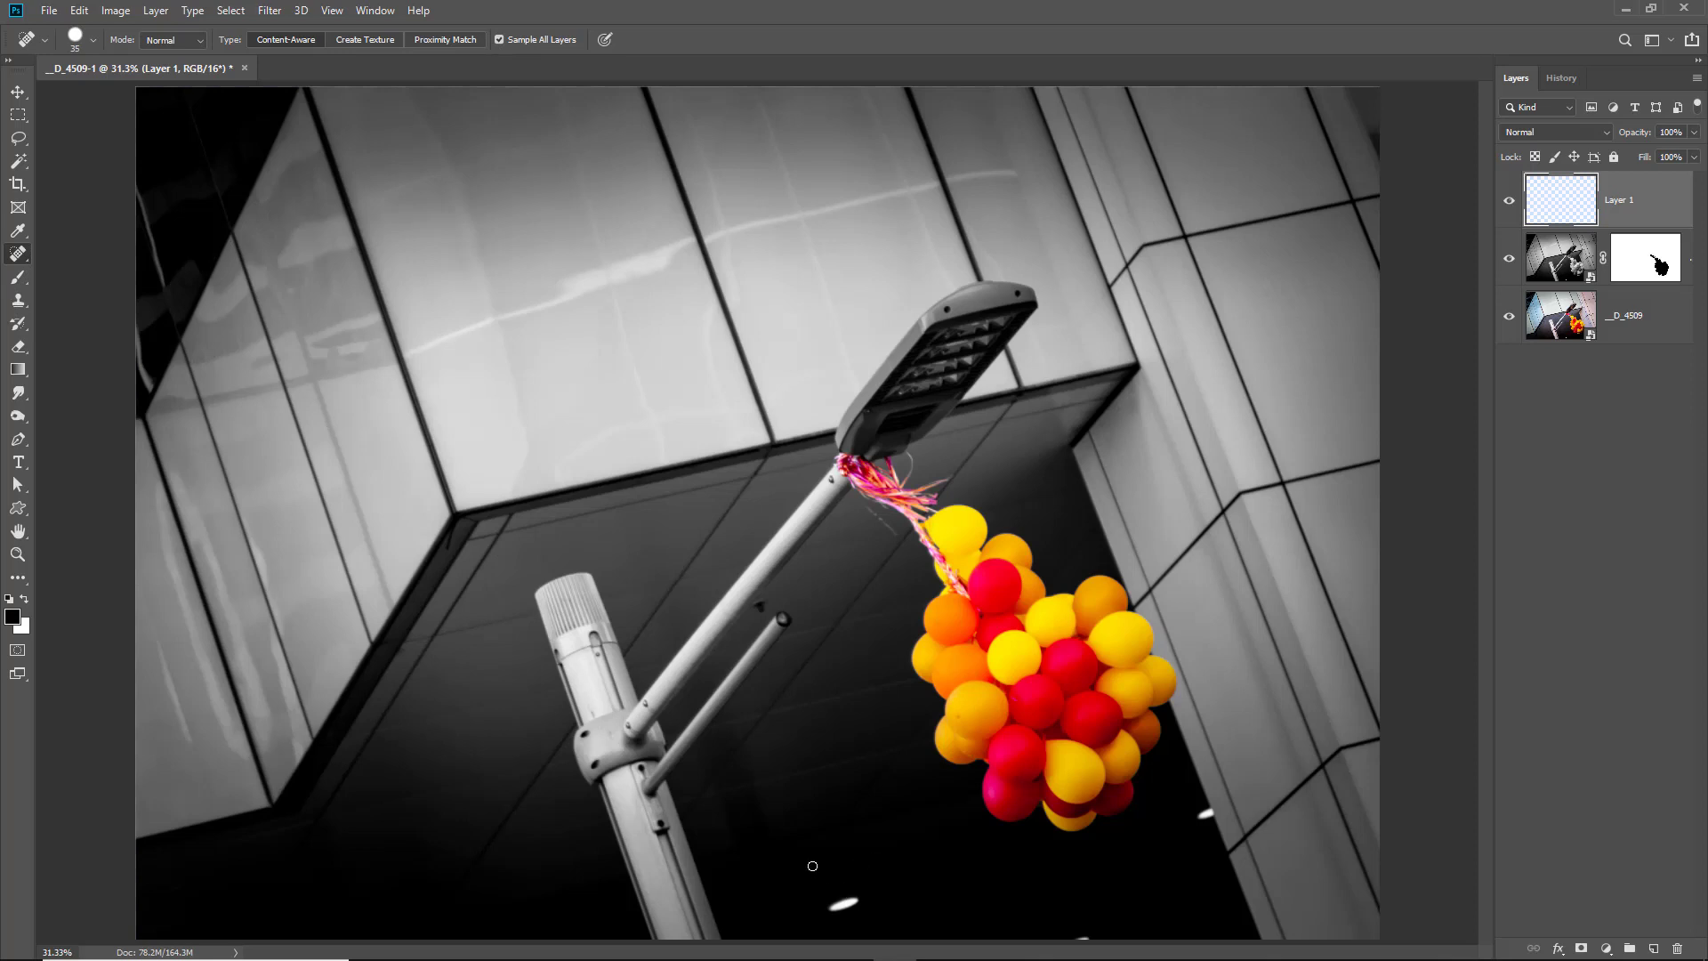
- Heal the bright light spots in the dark background below and beside the balloons with an enlarged Spot Healing Brush
key("bracketright")
key("bracketright")
key("bracketright")
key("bracketright")
mouse_move(828, 910)
left_mouse_down()
mouse_move(840, 904)
mouse_move(828, 916)
left_mouse_up()
left_click(1207, 814)
key("bracketright")
key("bracketright")
left_click(1207, 814)
- Heal the light reflections in the dark glass along the photo's upper-left edge with a smaller, 60-pixel brush
key("bracketleft")
key("bracketleft")
key("bracketleft")
mouse_move(150, 257)
left_mouse_down()
mouse_move(154, 351)
mouse_move(117, 294)
mouse_move(143, 357)
mouse_move(142, 319)
mouse_move(147, 388)
left_mouse_up()
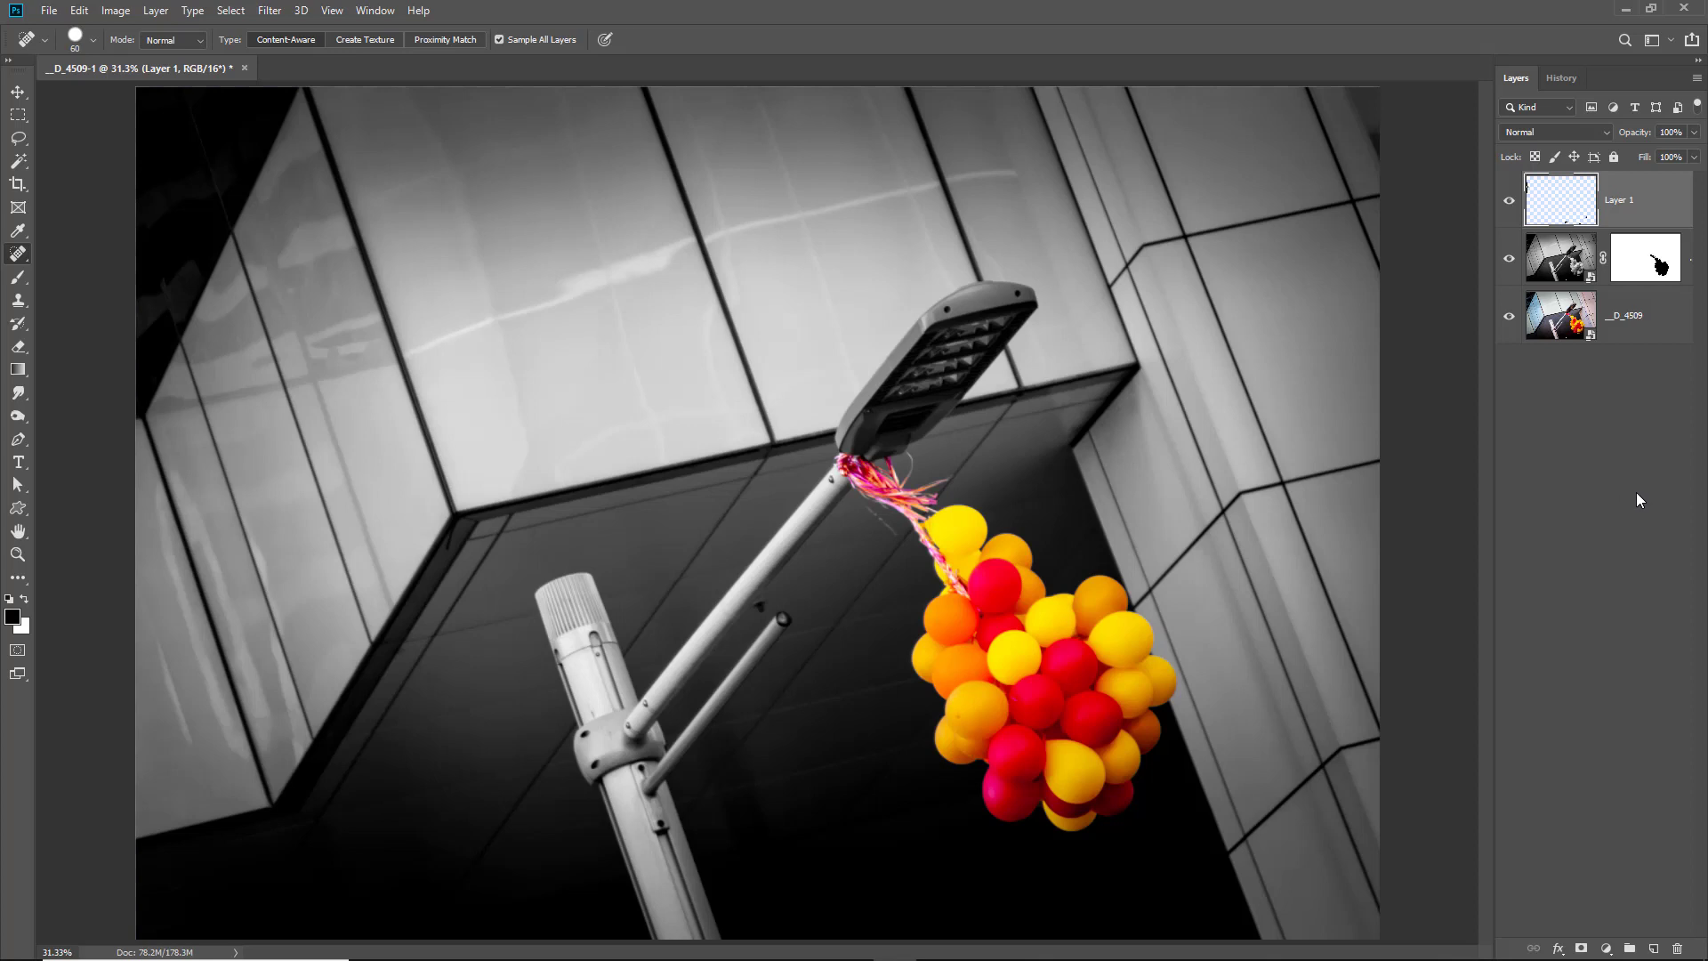
- Save the layered document as __D_4509-1-layers.psd and flatten the image
key("ctrl+s")
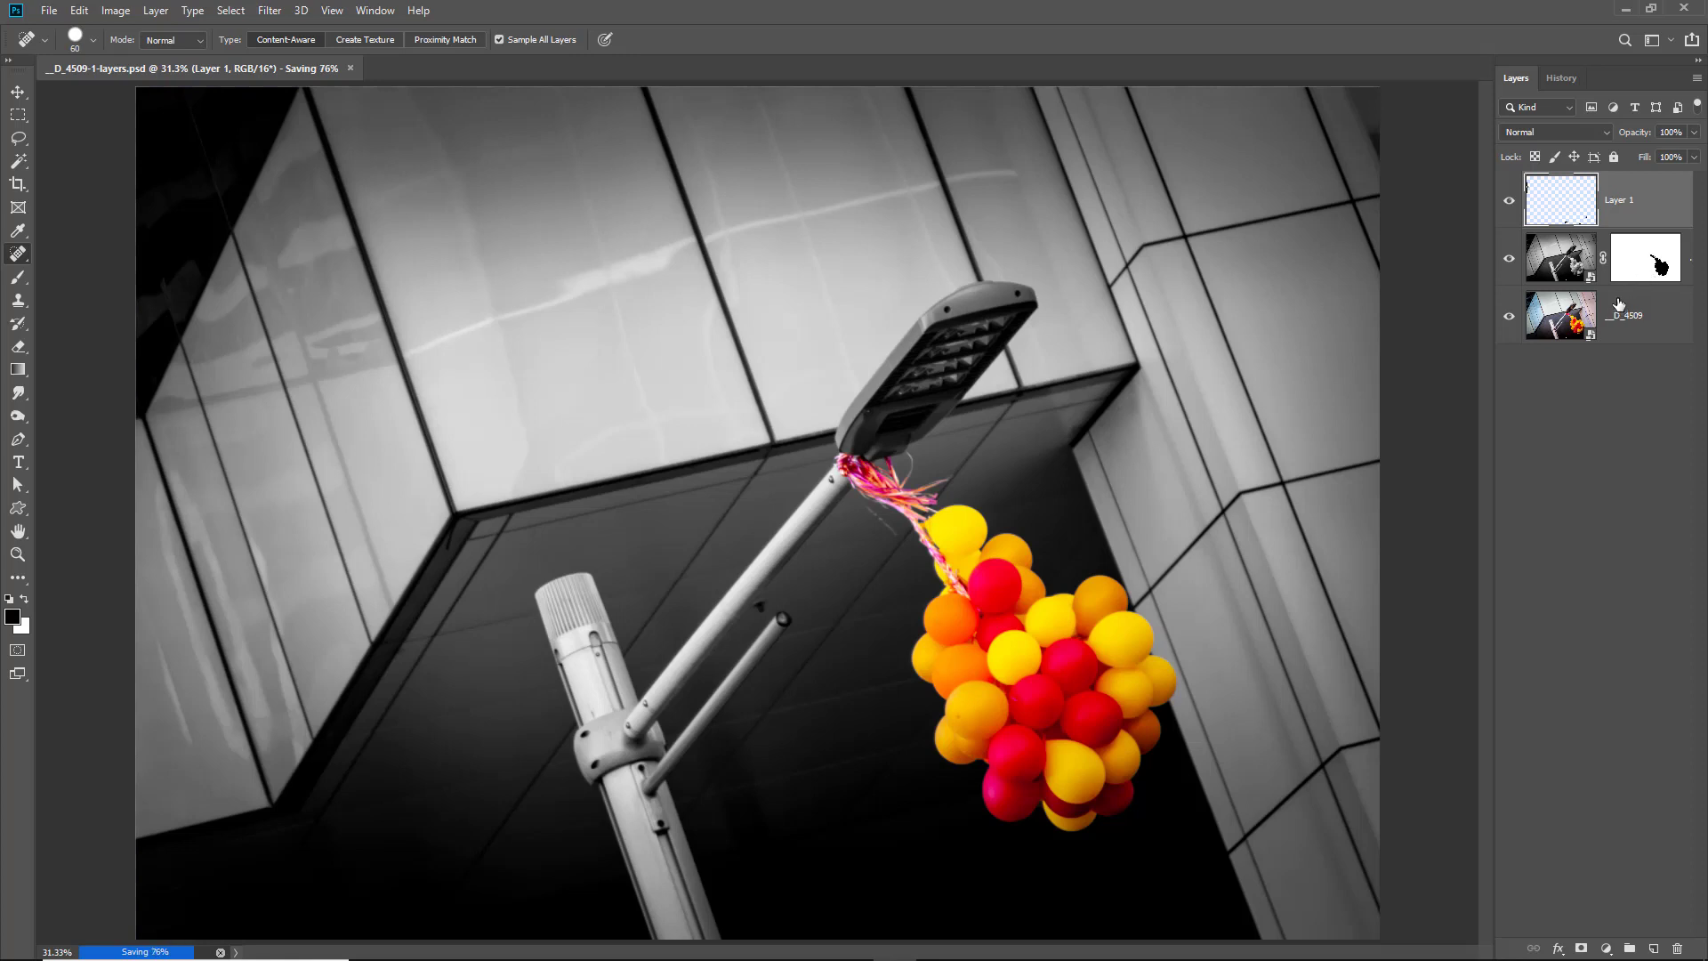
left_click(1697, 79)
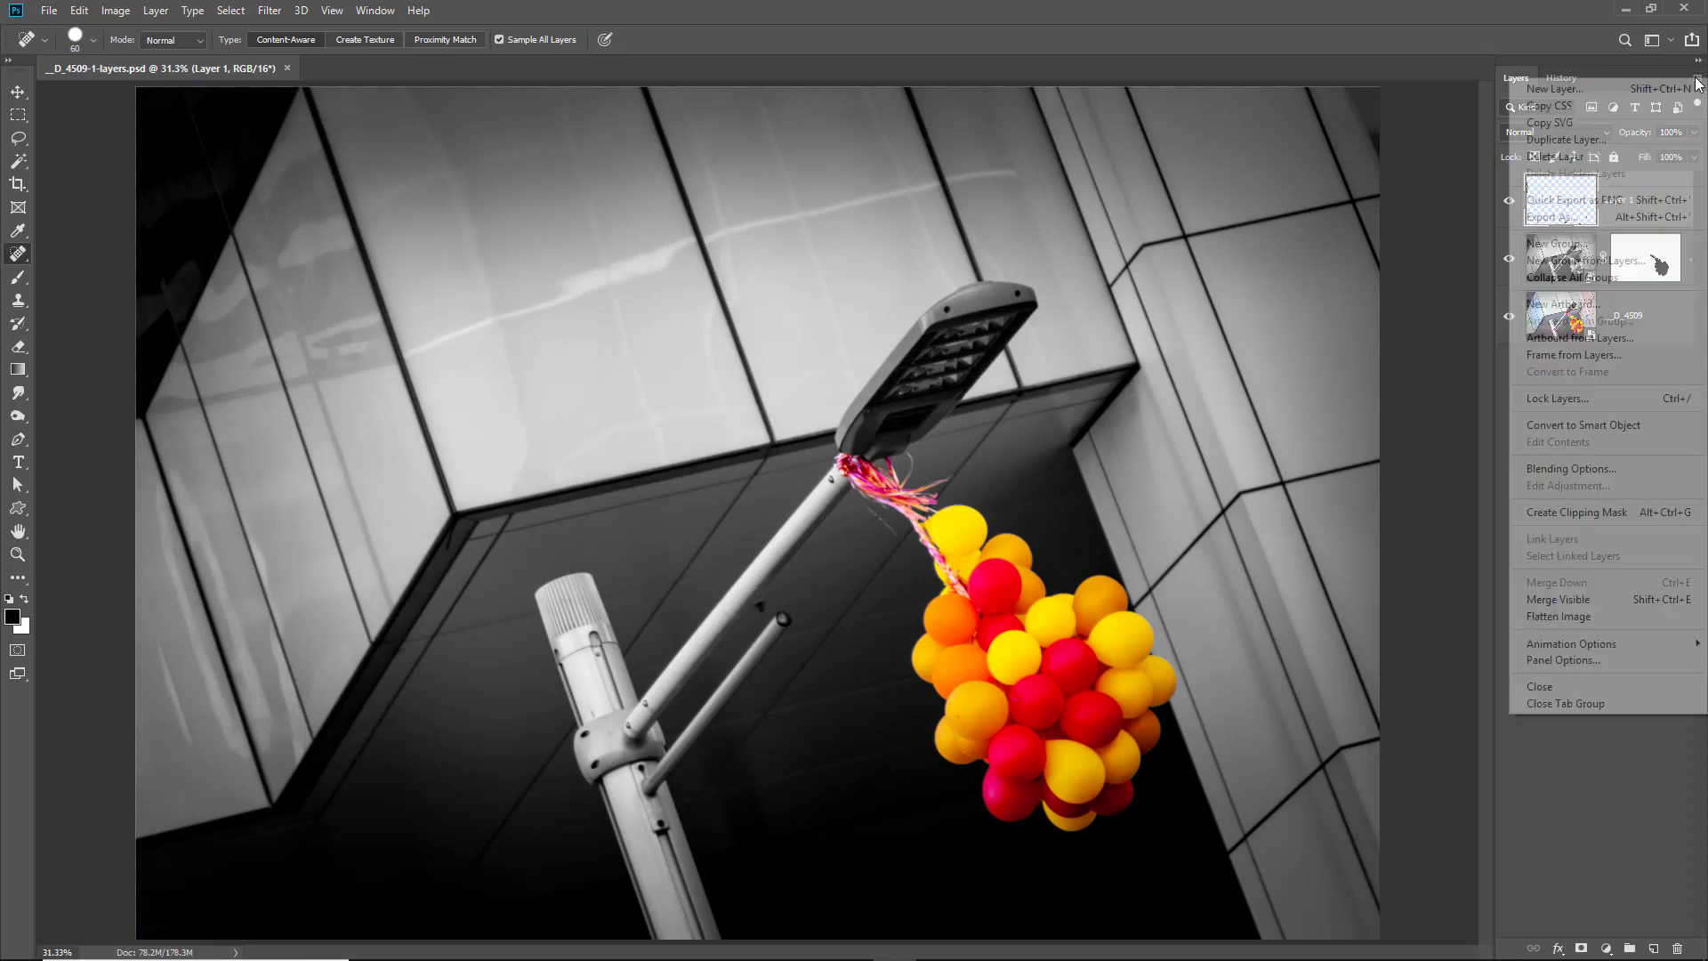
left_click(1554, 618)
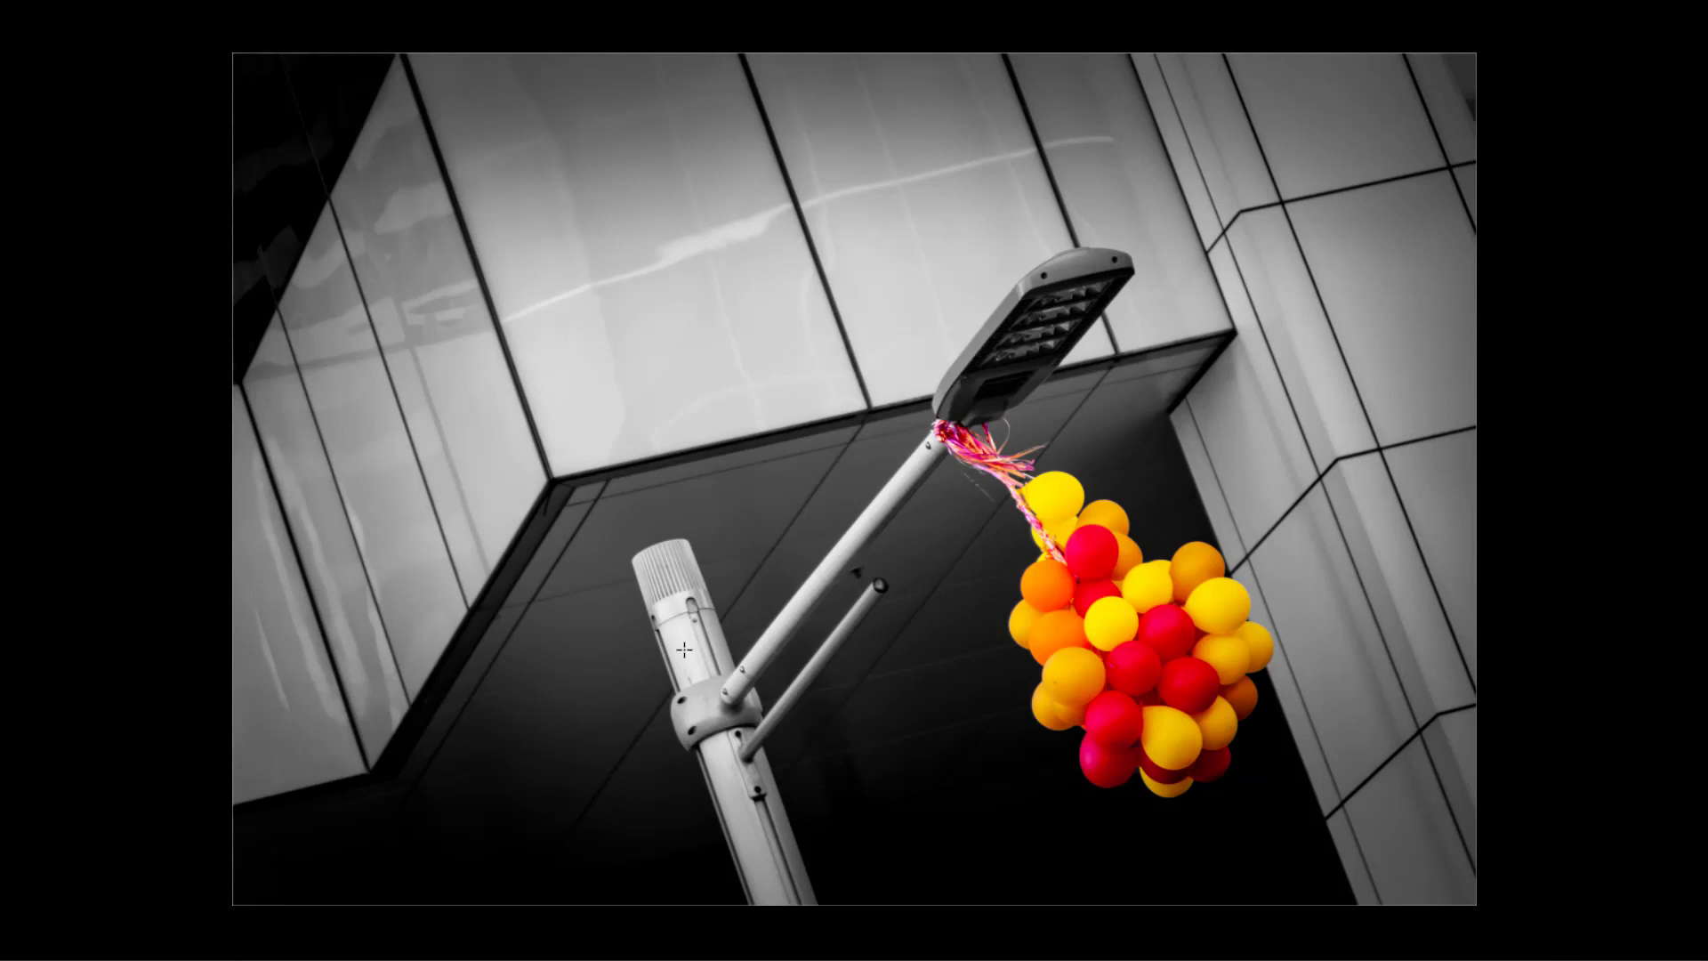
- Cycle through the screen modes back to full screen to view the finished photo on black
key("f")
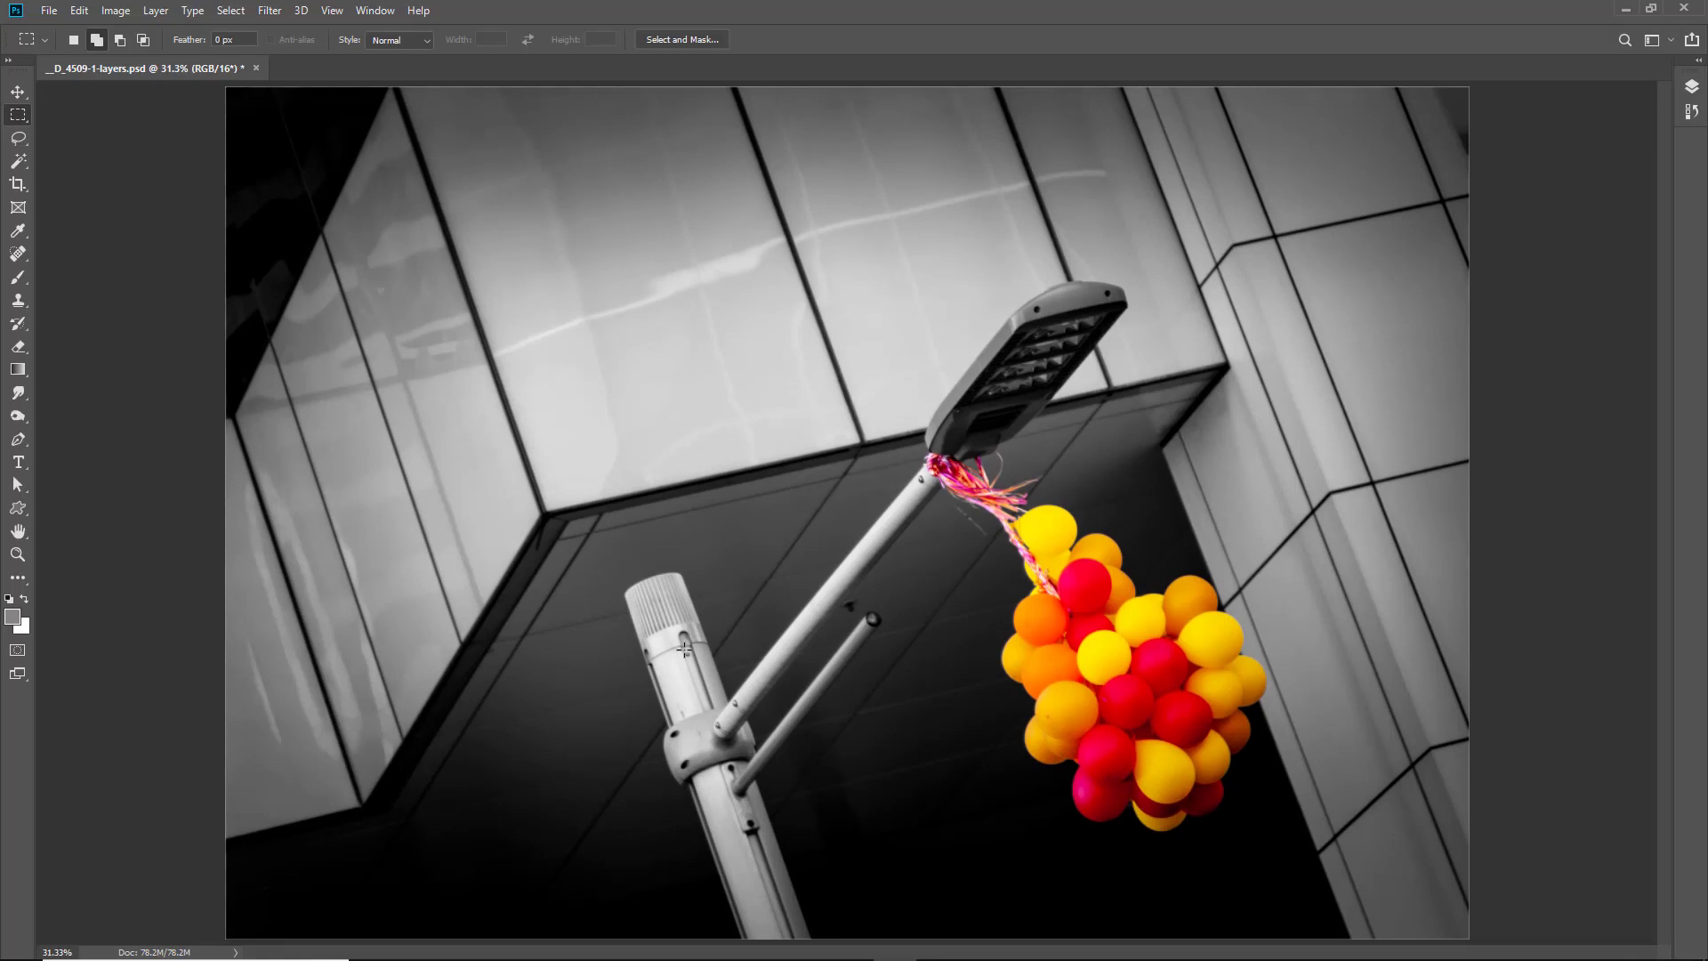
key("f")
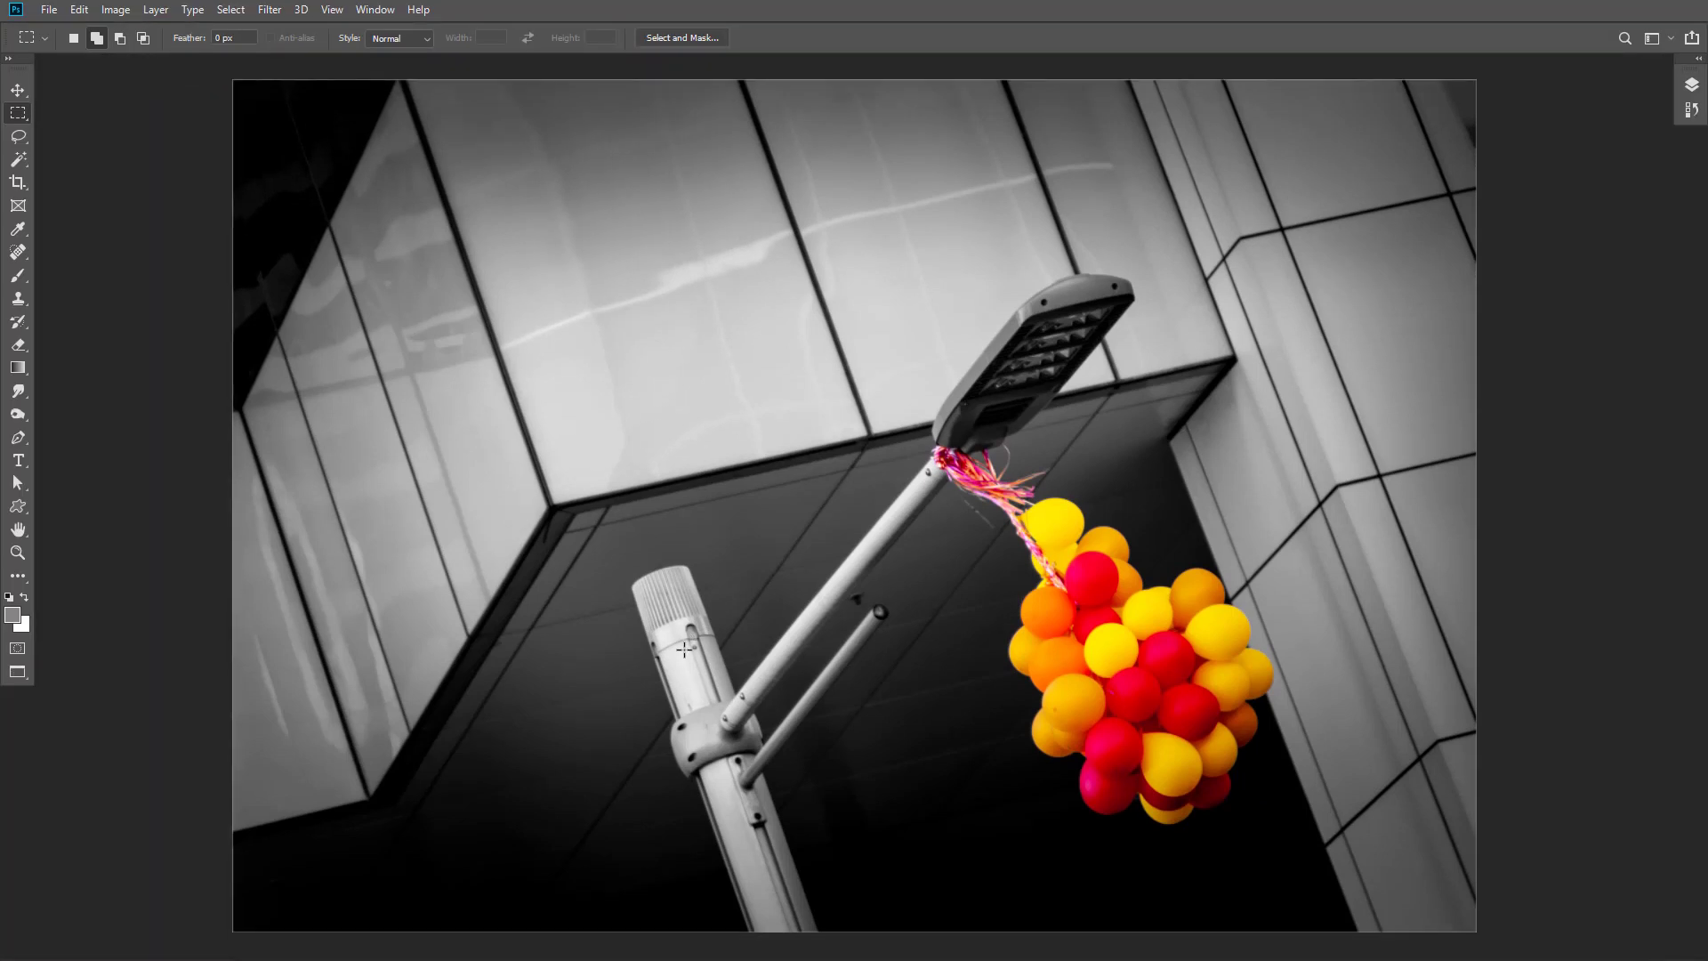
key("f")
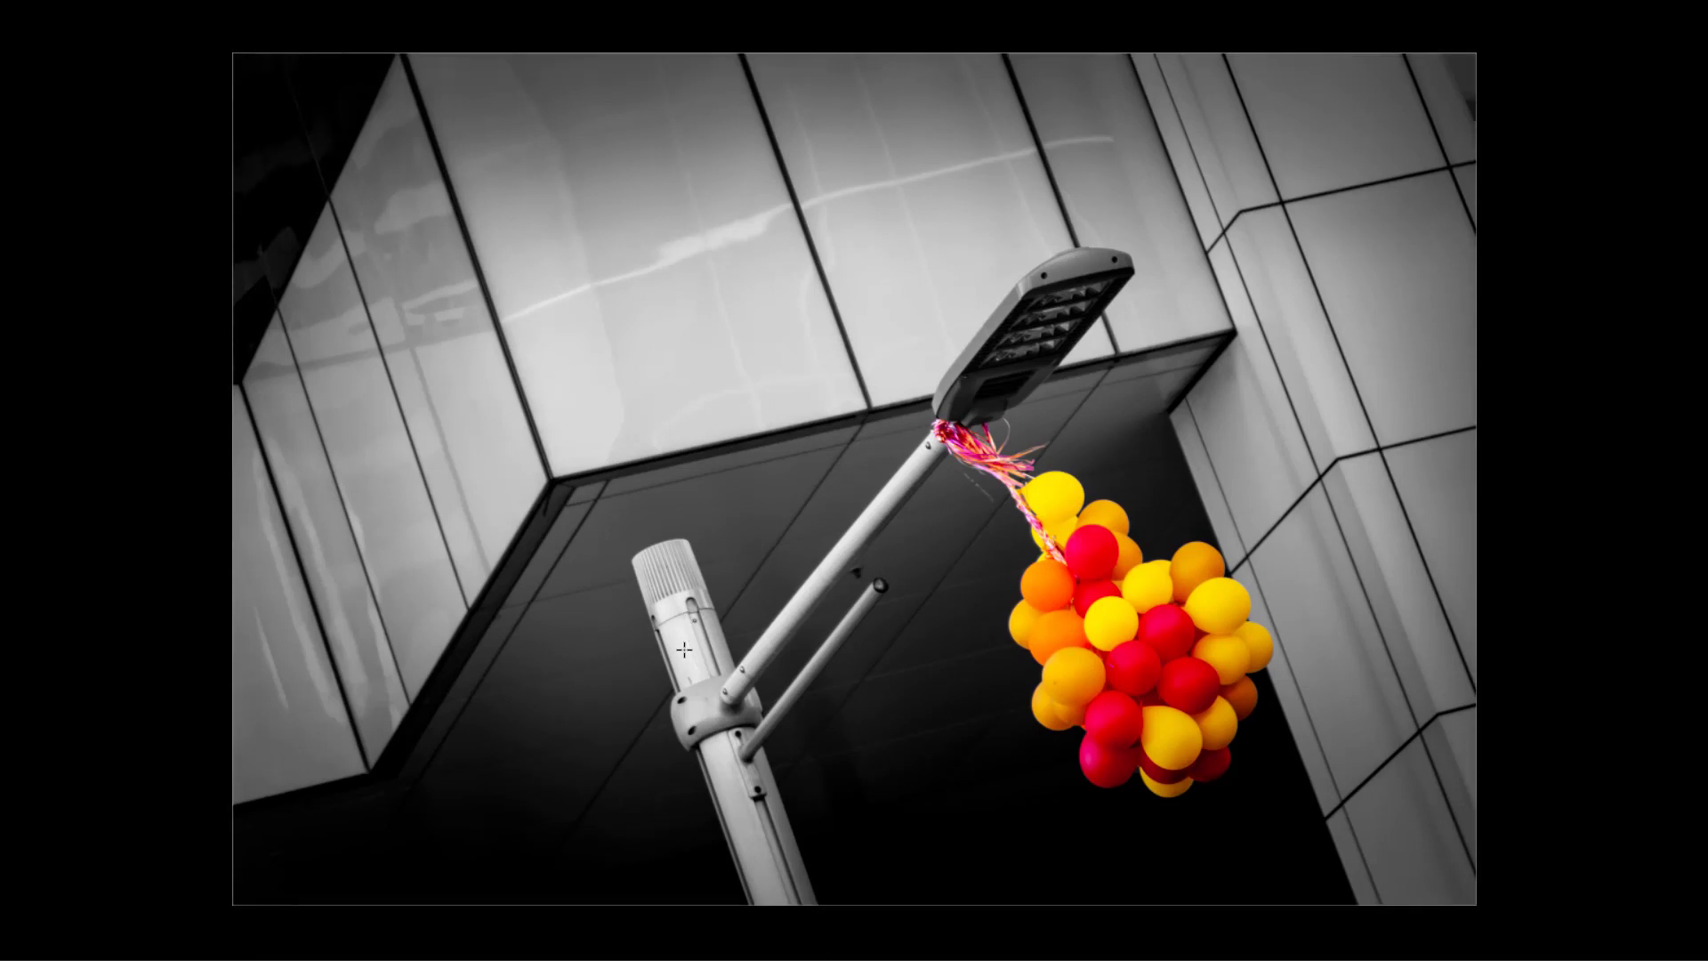